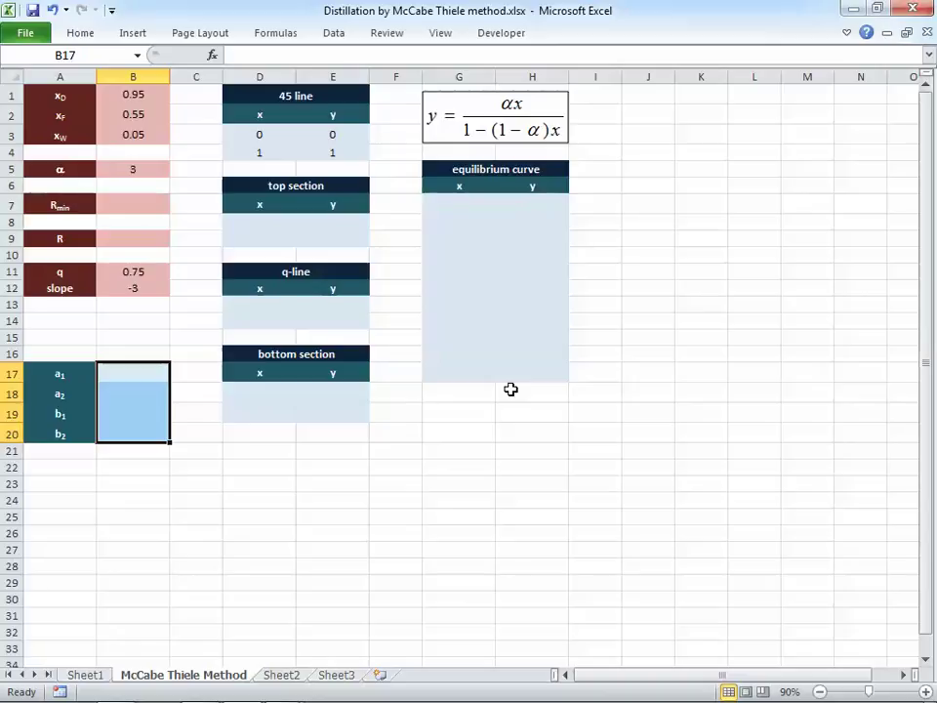
# Step: Review the given compositions, the q value and the slope formula in the input cells of column B
pyautogui.moveTo(111, 97); pyautogui.dragTo(65, 132)
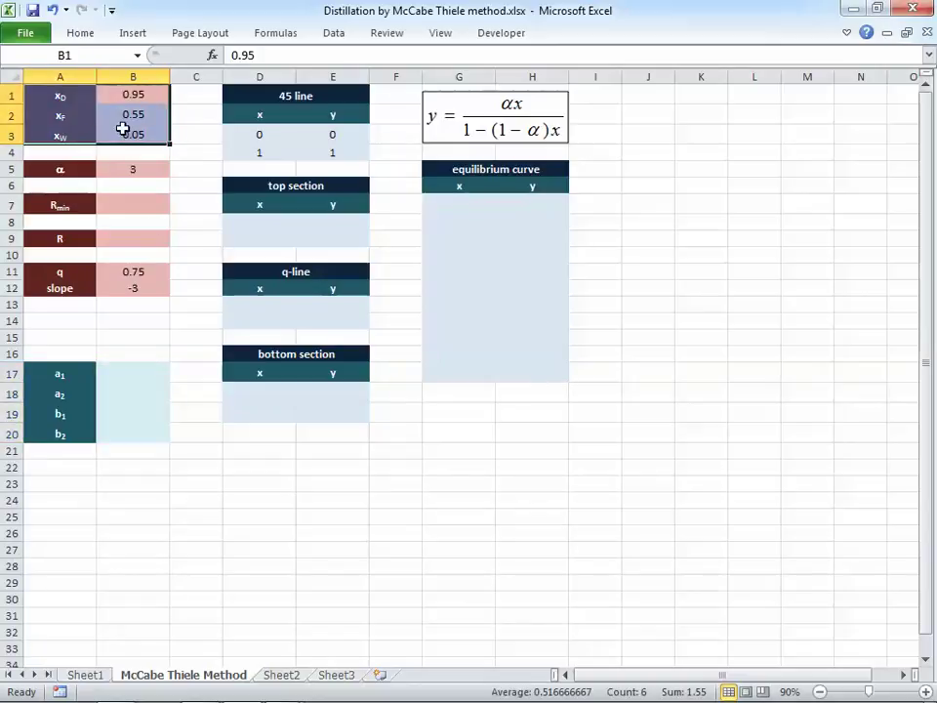
pyautogui.click(143, 95)
pyautogui.click(157, 118)
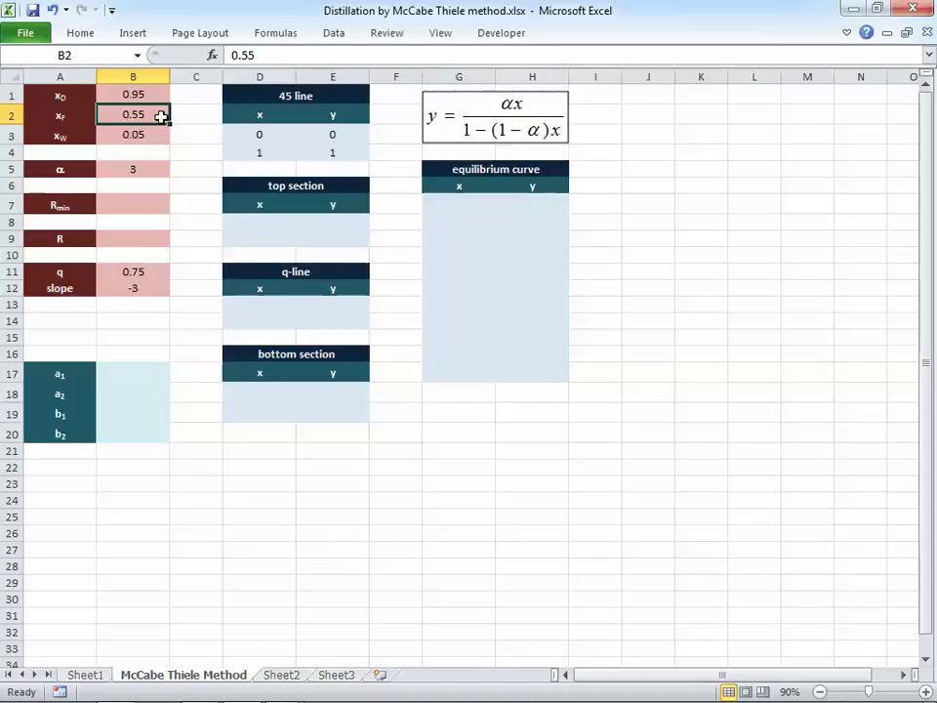
pyautogui.click(130, 93)
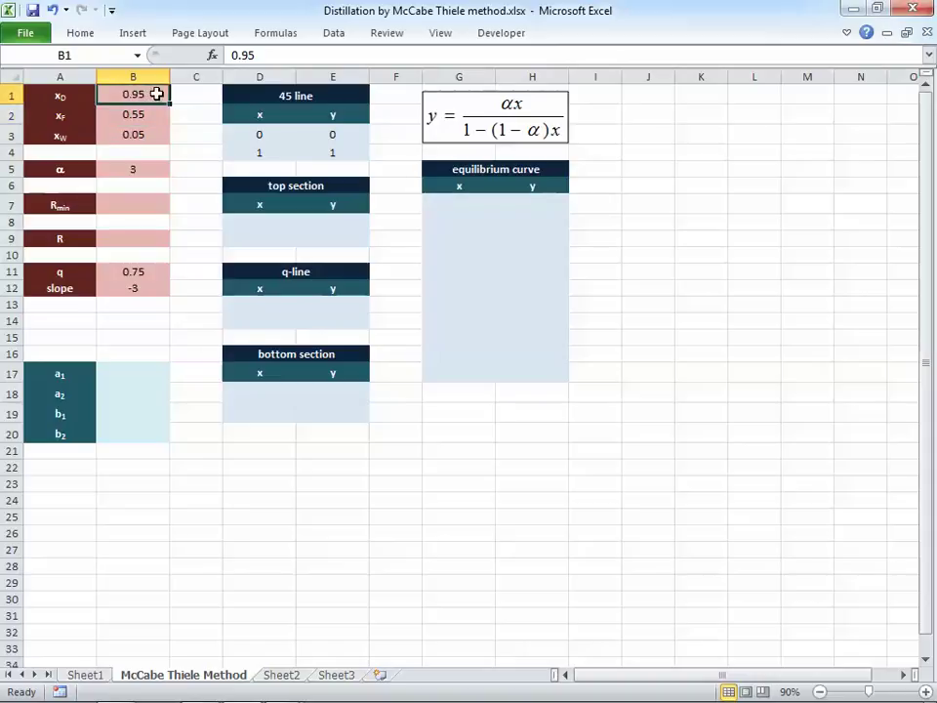
pyautogui.click(162, 133)
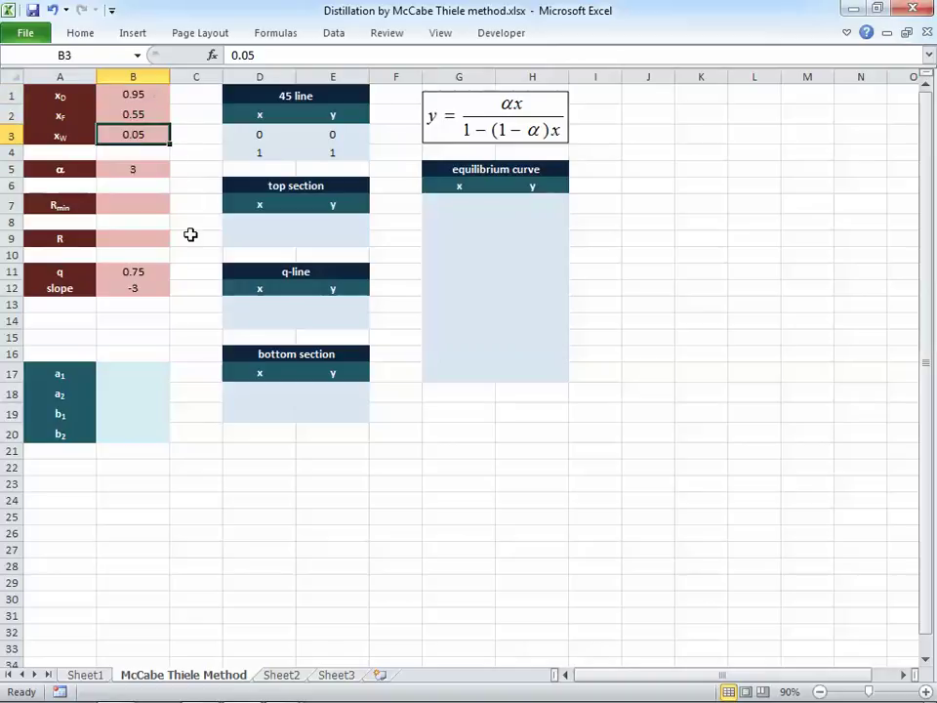
pyautogui.click(162, 270)
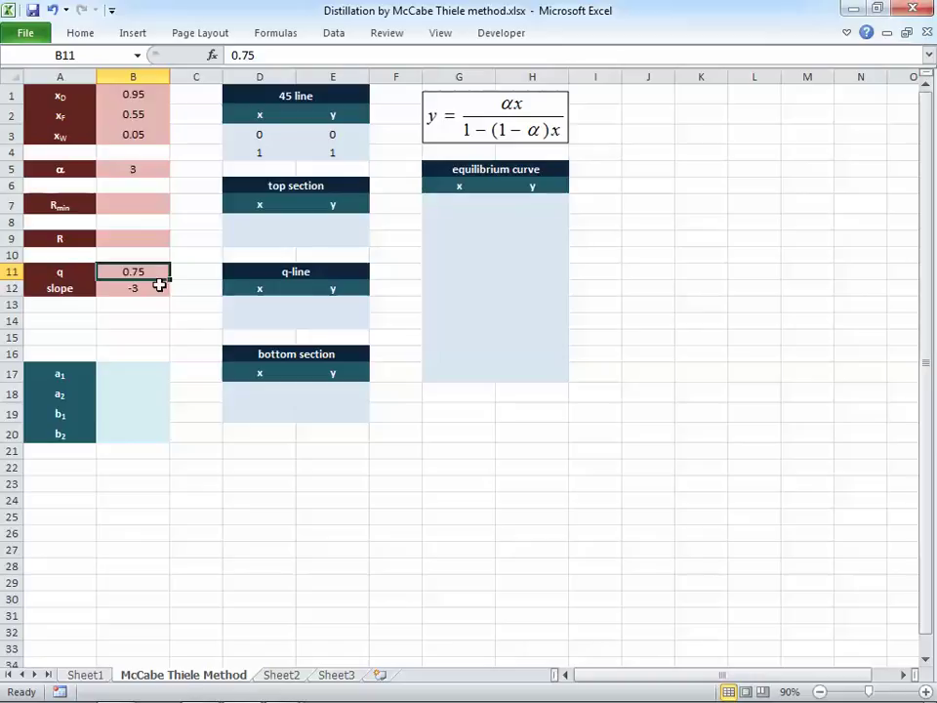
pyautogui.click(160, 285)
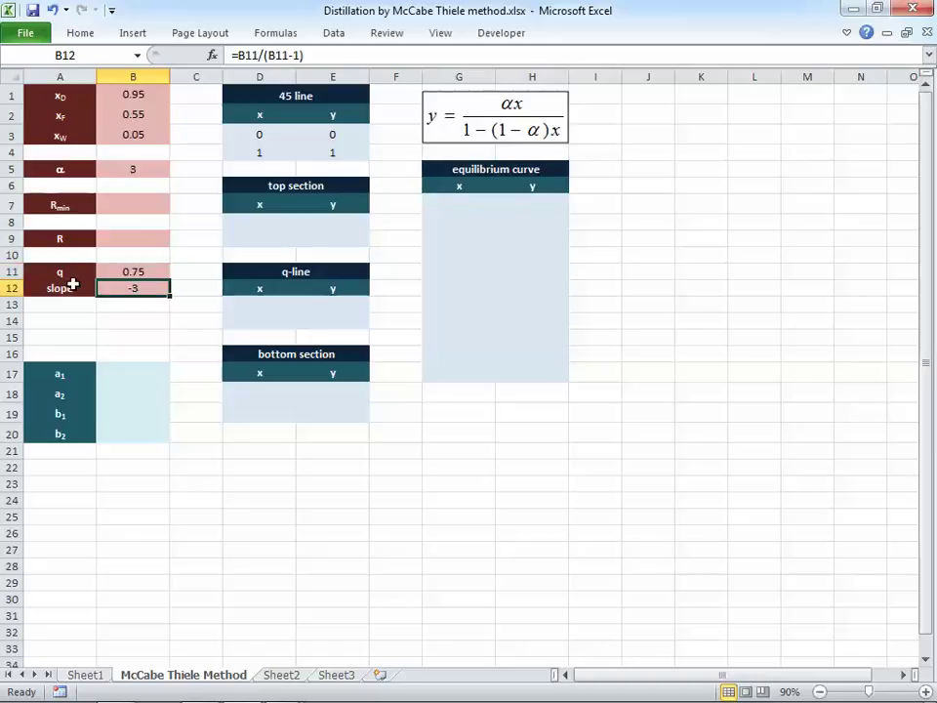
pyautogui.doubleClick(157, 288)
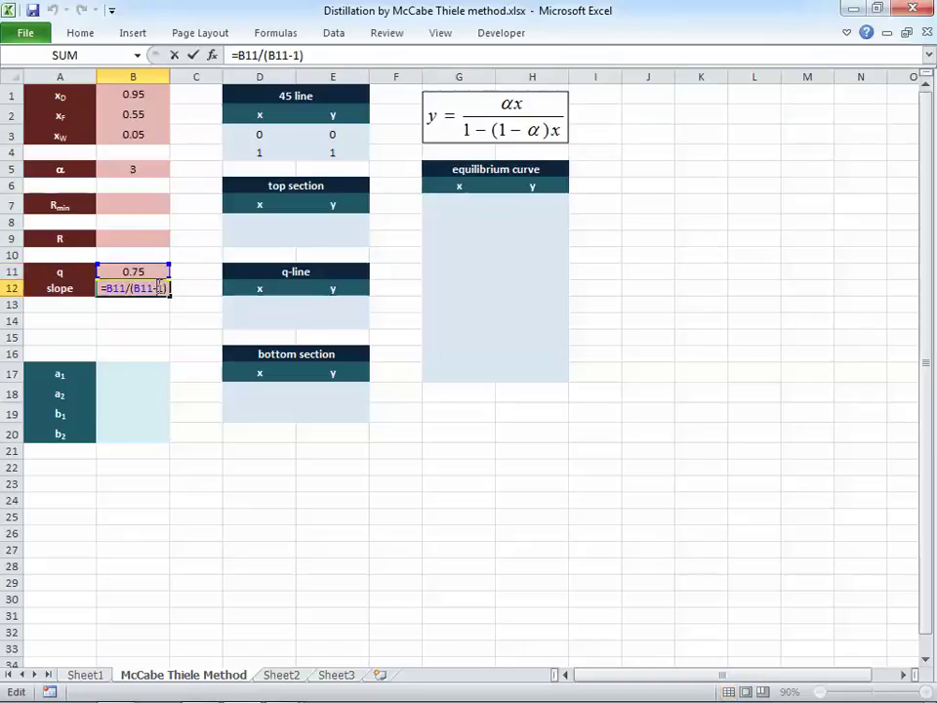
pyautogui.press('Escape')
# Step: Insert a markers-only scatter chart from the 45 line data in D3:E4
pyautogui.moveTo(240, 138); pyautogui.dragTo(273, 152)
pyautogui.click(252, 133)
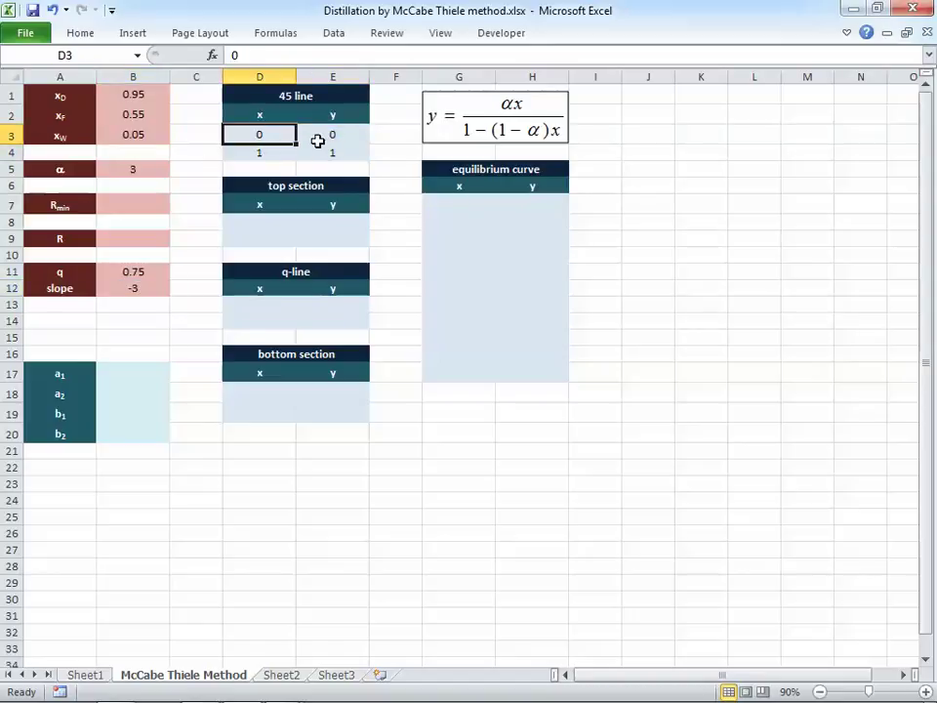
pyautogui.moveTo(264, 129); pyautogui.dragTo(328, 154)
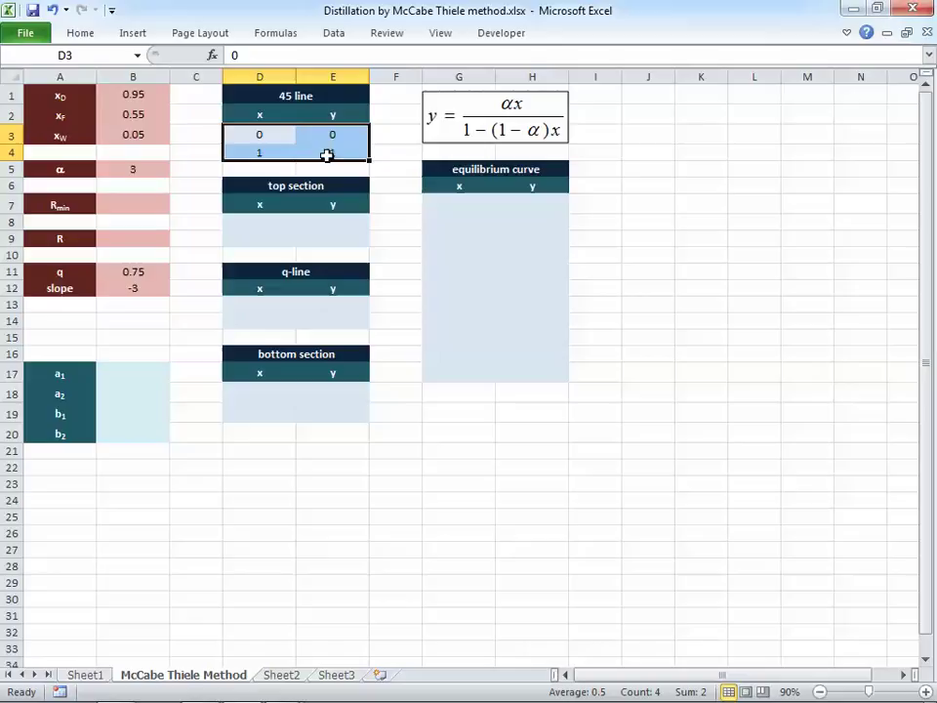
pyautogui.click(133, 39)
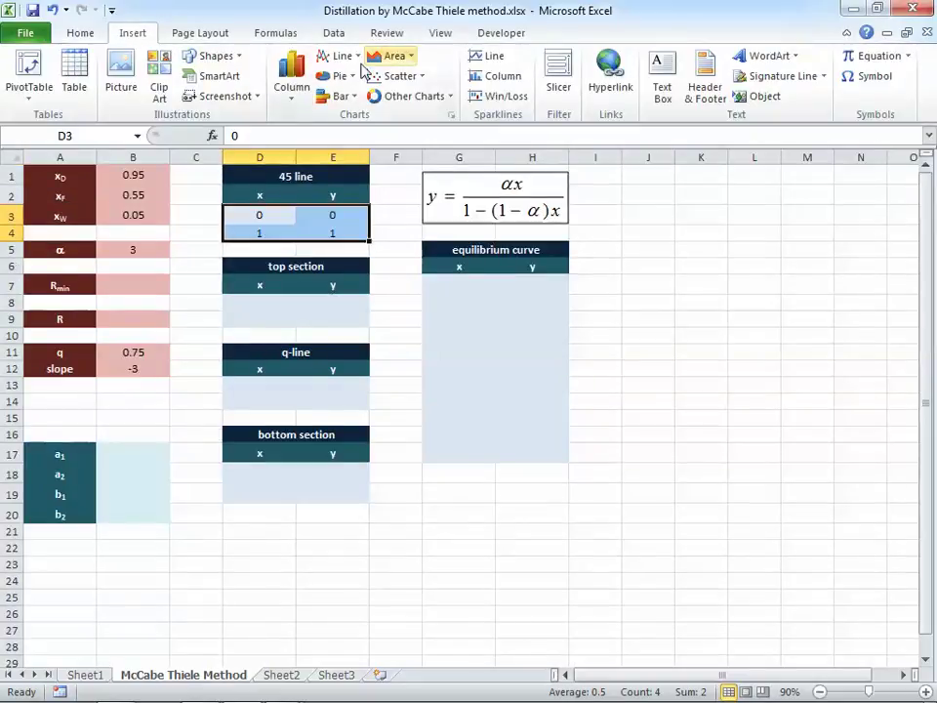
pyautogui.click(402, 78)
pyautogui.click(389, 130)
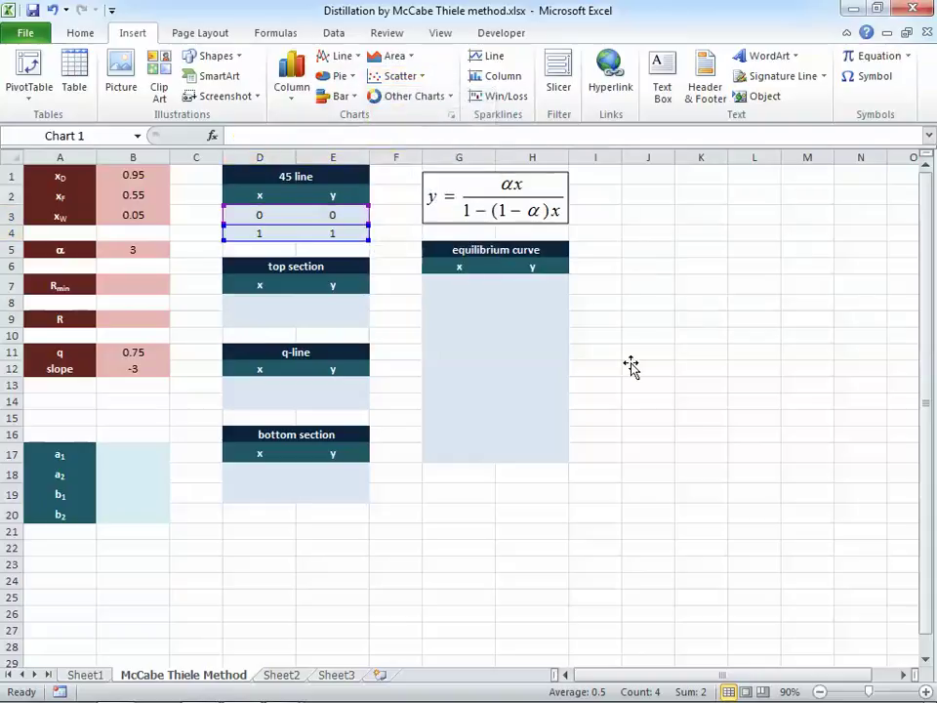
# Step: Move the new chart down over the empty cells beside the tables and delete its legend
pyautogui.moveTo(590, 308); pyautogui.dragTo(770, 406)
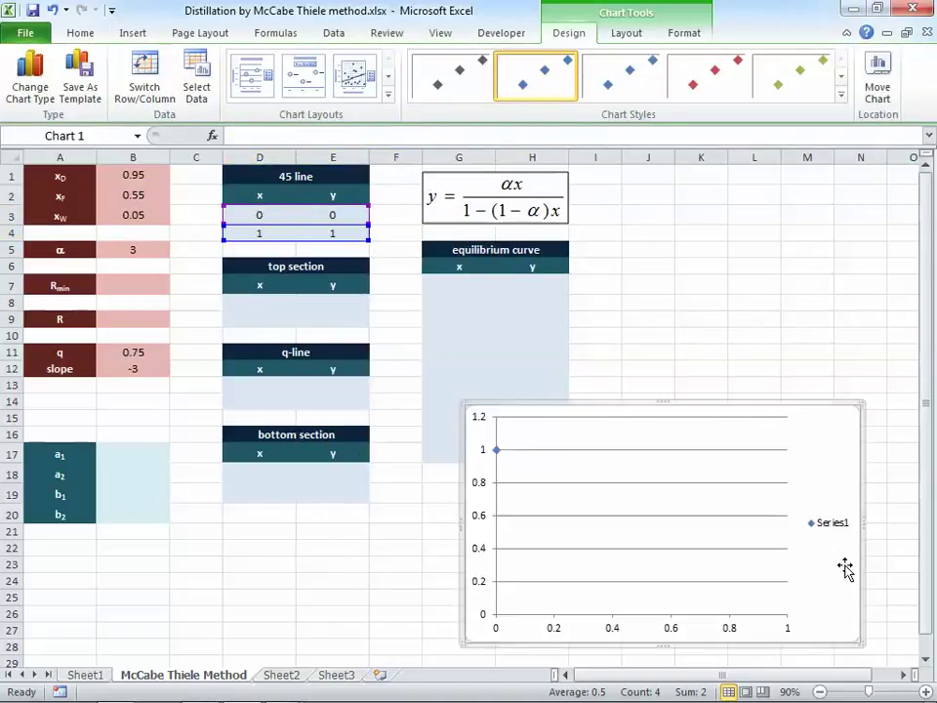
pyautogui.click(835, 527)
pyautogui.press('Delete')
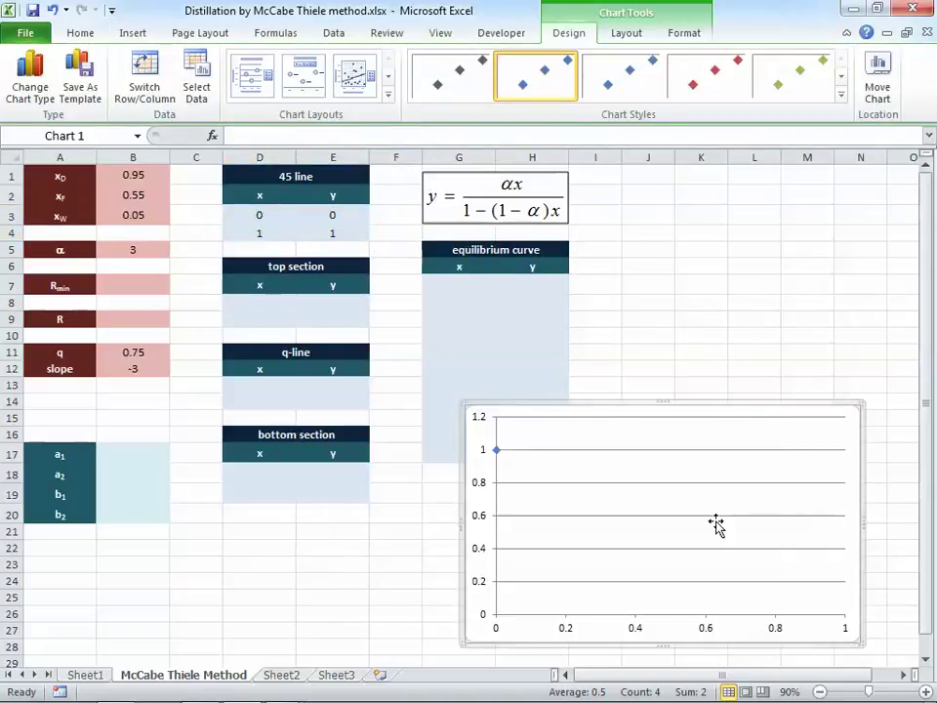
# Step: Resize the chart to a narrower shape and place it directly beside the equilibrium curve table
pyautogui.moveTo(664, 402); pyautogui.dragTo(657, 345)
pyautogui.moveTo(659, 587); pyautogui.dragTo(655, 619)
pyautogui.moveTo(458, 345); pyautogui.dragTo(559, 404)
pyautogui.click(647, 476)
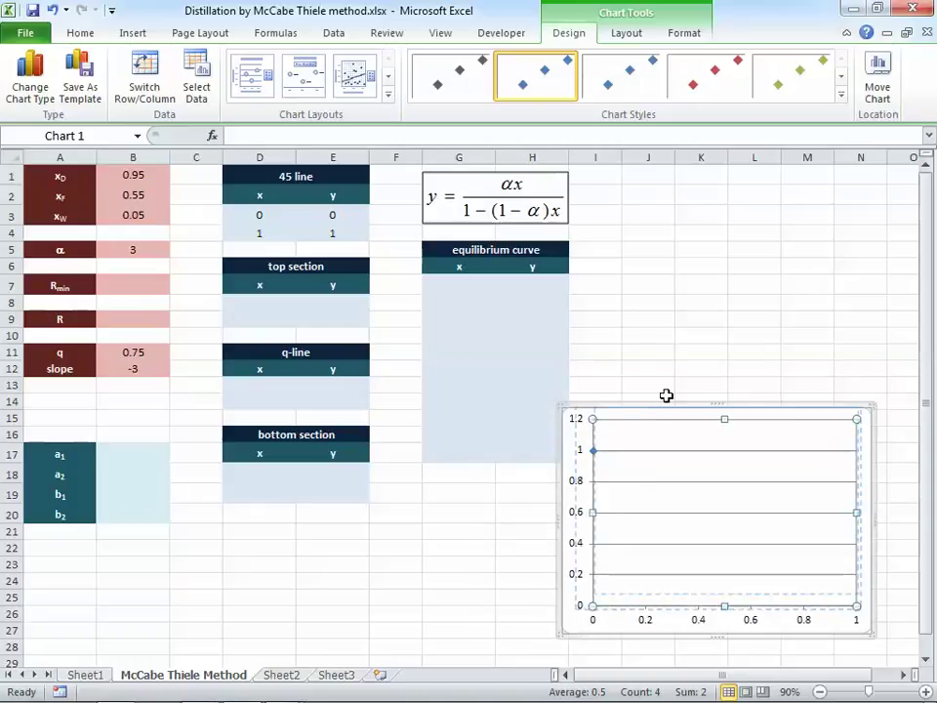
pyautogui.moveTo(670, 412); pyautogui.dragTo(682, 243)
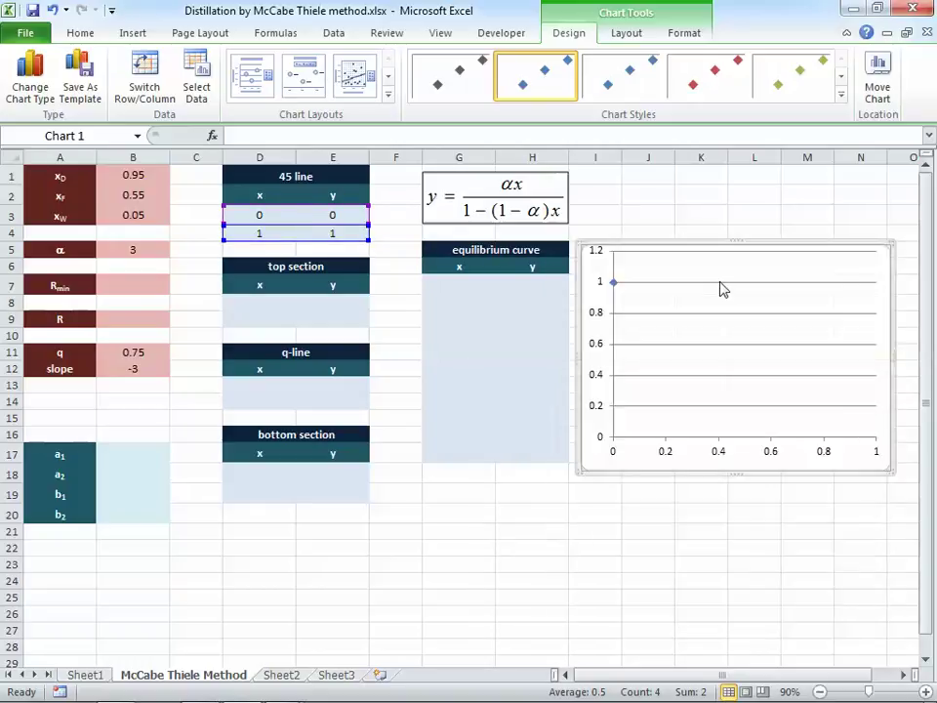
# Step: Fix the vertical axis range of the chart from 0.0 to 1, leaving the major unit automatic
pyautogui.doubleClick(603, 282)
pyautogui.click(487, 170)
pyautogui.click(510, 192)
pyautogui.write('1')
pyautogui.click(433, 212)
# Step: Fix the horizontal axis range from 0.0 to 1.0 with a major unit of 0.1
pyautogui.click(837, 467)
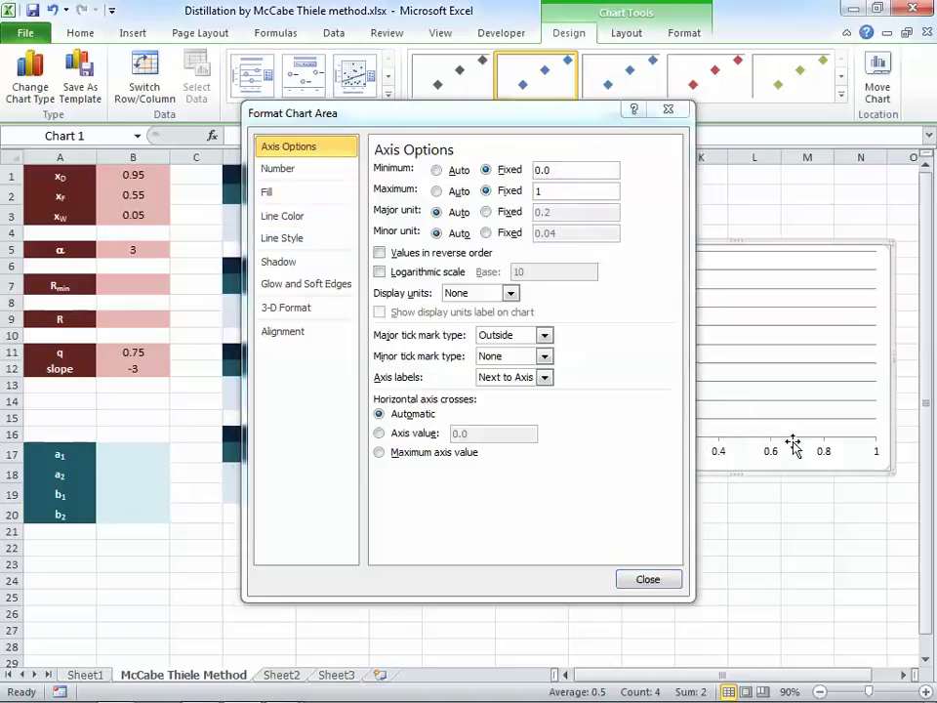
pyautogui.click(829, 454)
pyautogui.click(512, 171)
pyautogui.click(514, 192)
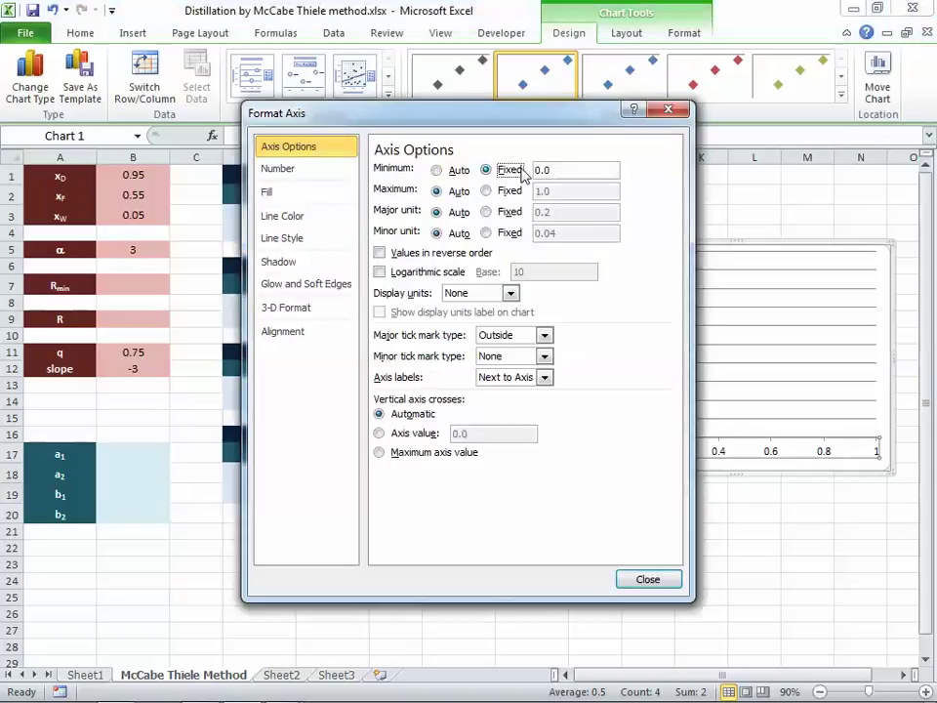
pyautogui.moveTo(502, 119); pyautogui.dragTo(314, 149)
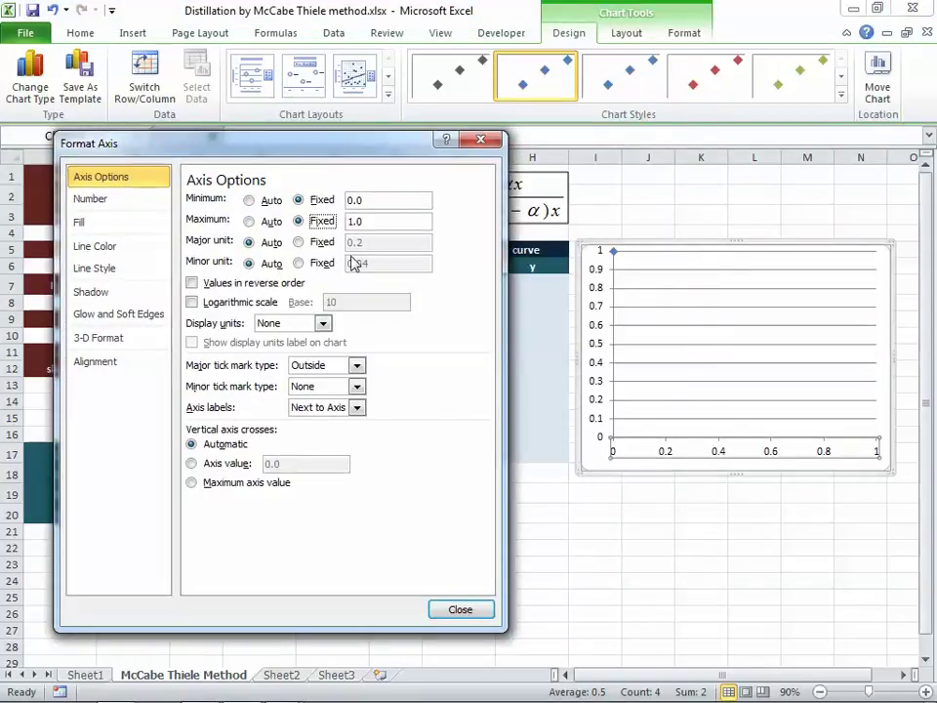
pyautogui.click(299, 242)
pyautogui.press('Tab')
pyautogui.write('0.1')
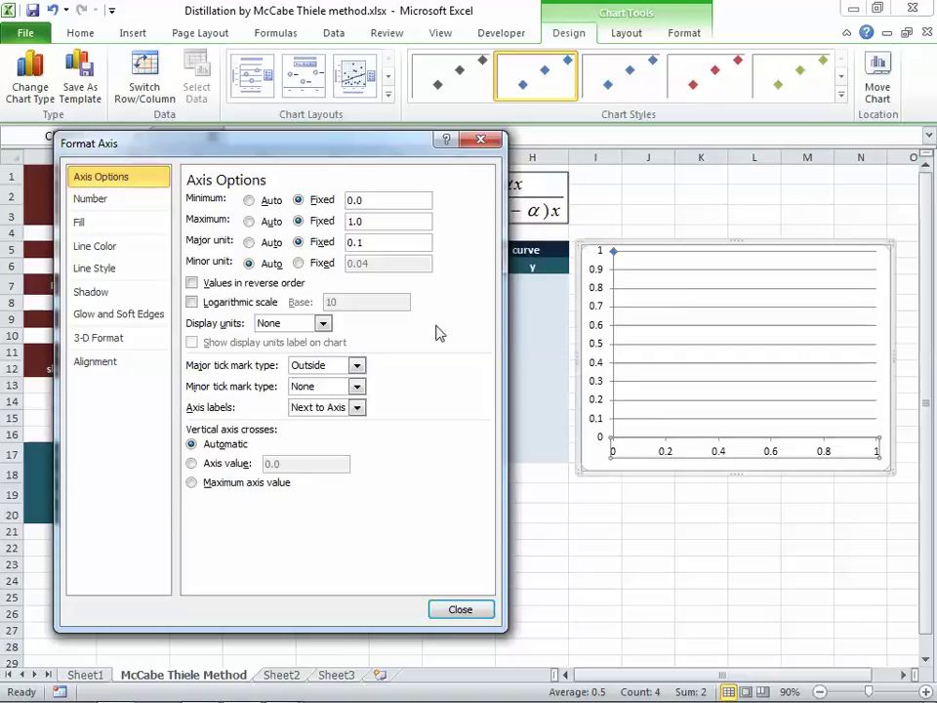
pyautogui.press('Tab')
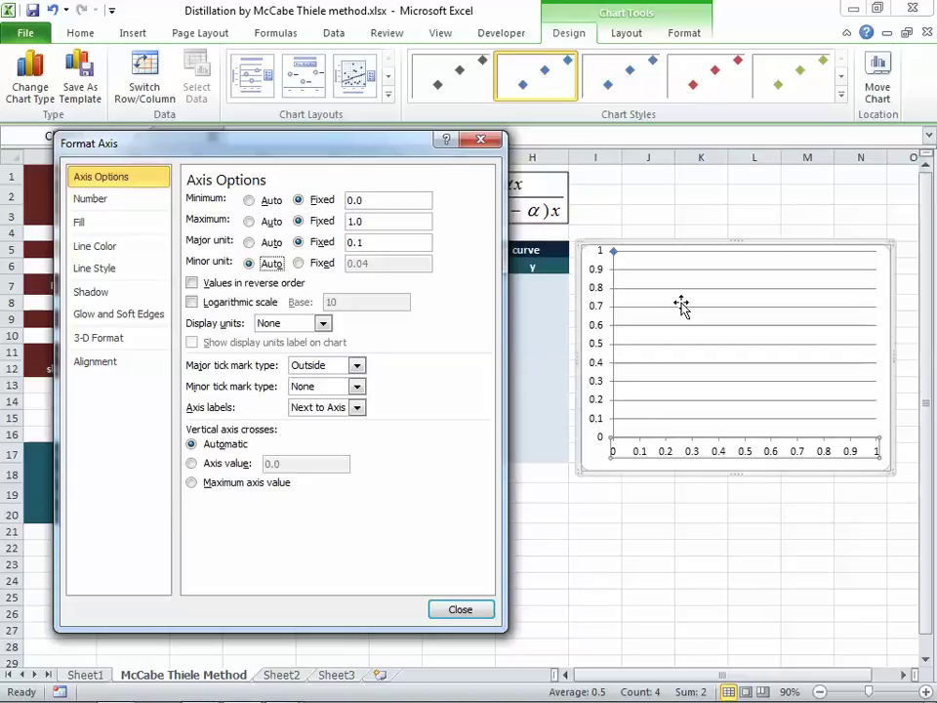
pyautogui.click(688, 266)
pyautogui.click(105, 200)
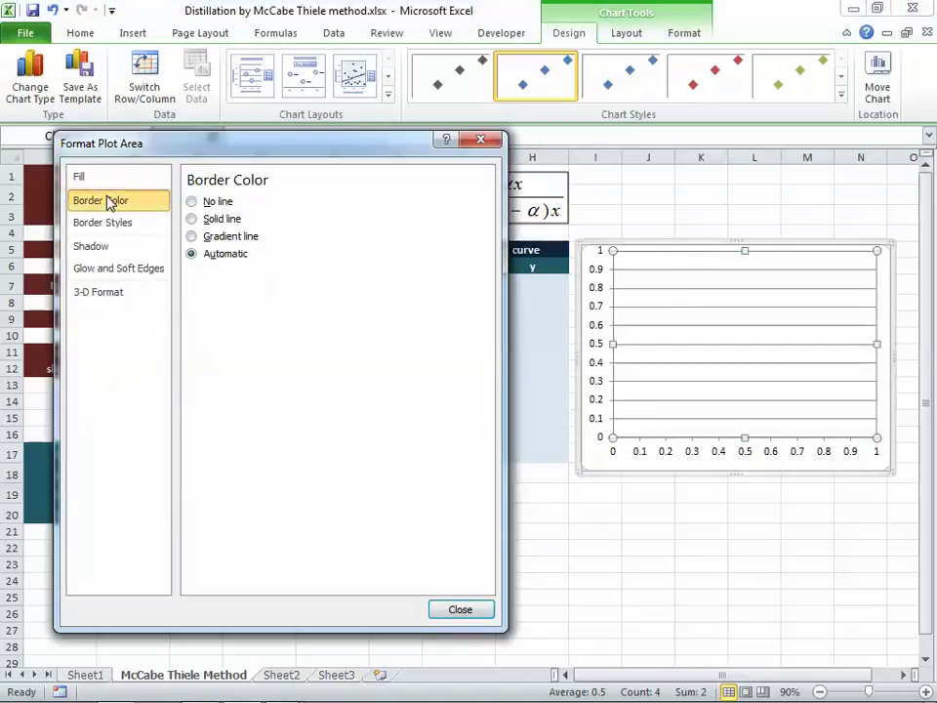
pyautogui.click(602, 268)
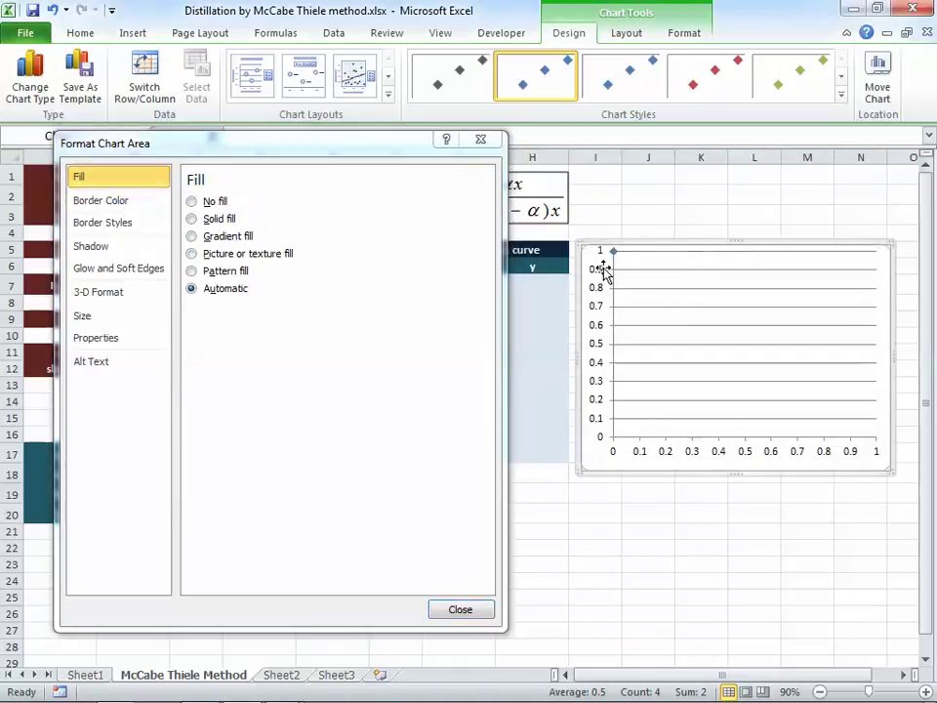
pyautogui.click(124, 225)
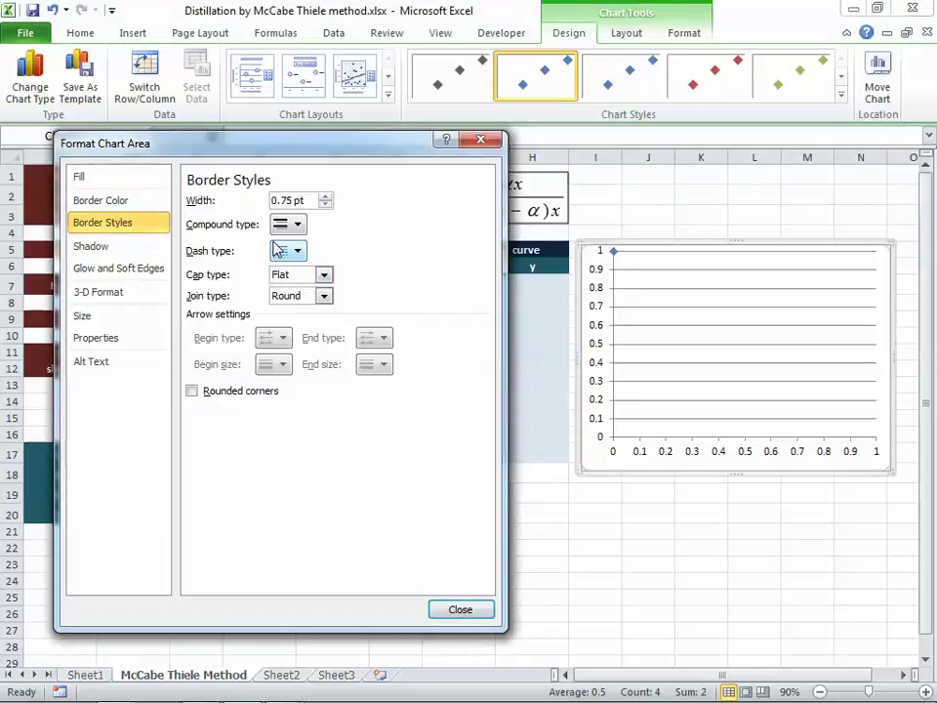
pyautogui.click(327, 204)
pyautogui.click(328, 198)
pyautogui.click(326, 196)
pyautogui.click(327, 196)
pyautogui.click(326, 206)
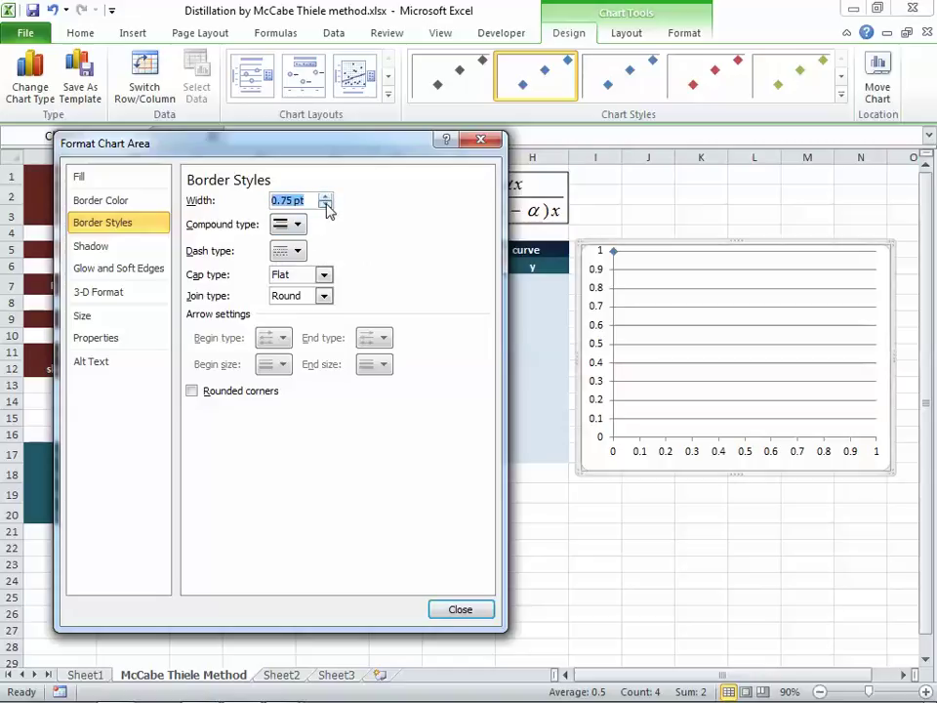
# Step: Set the major tick mark type to None on both the vertical and horizontal axes
pyautogui.click(602, 309)
pyautogui.click(357, 365)
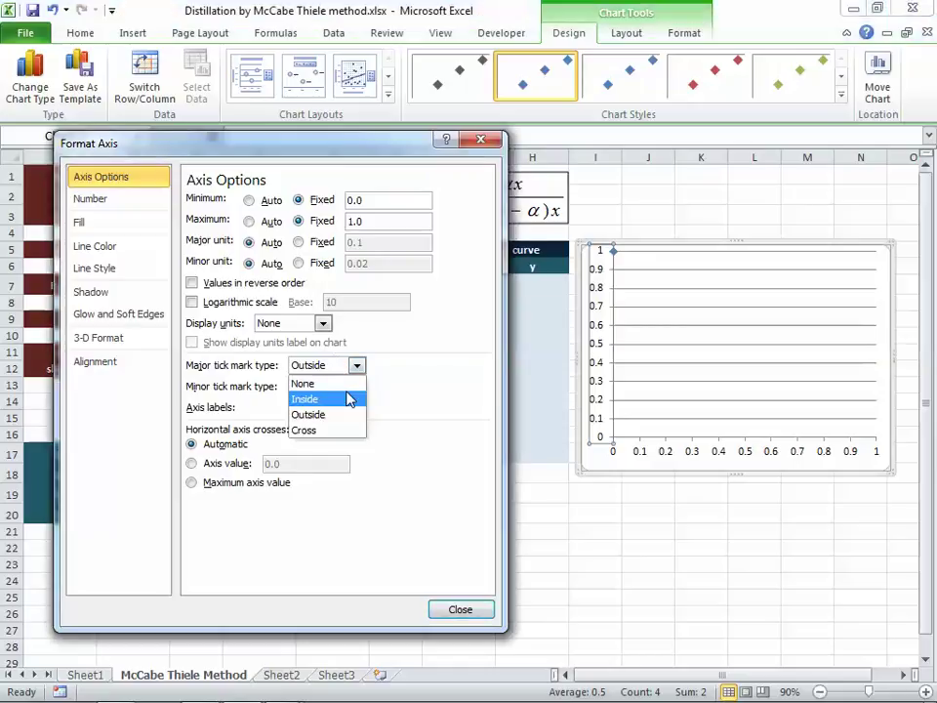
pyautogui.click(303, 384)
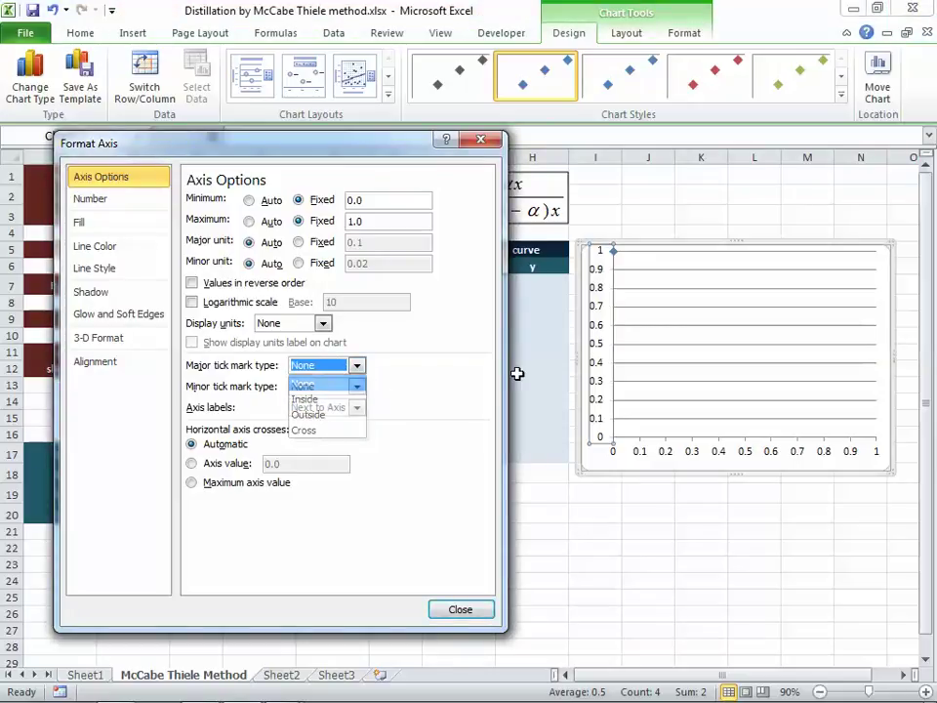
pyautogui.click(668, 462)
pyautogui.click(357, 365)
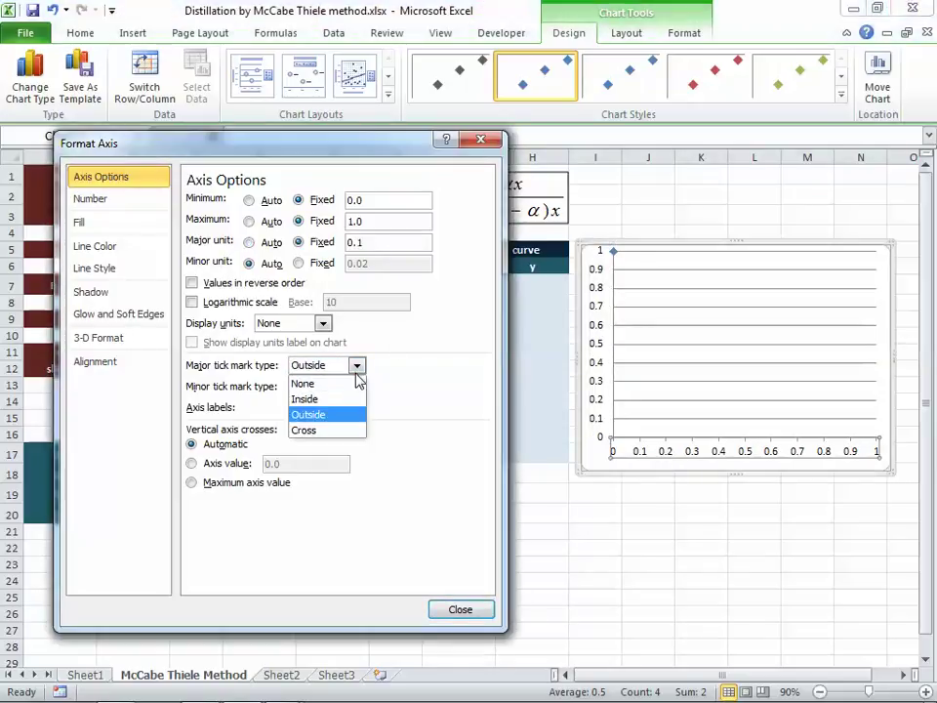
pyautogui.click(305, 384)
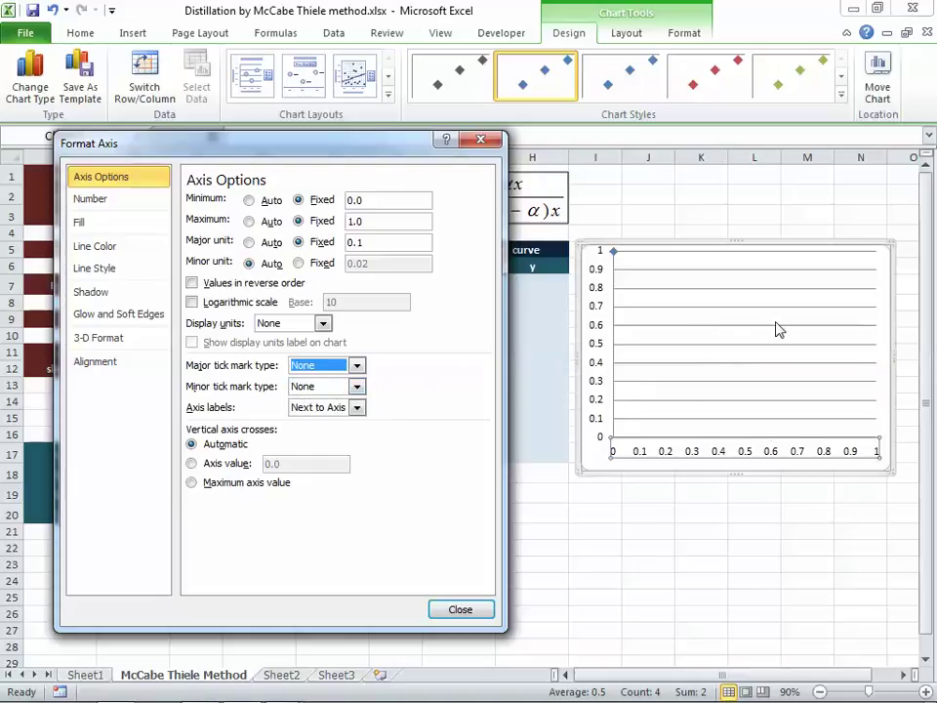
# Step: Give the chart's plot area a solid black border and close the formatting settings
pyautogui.click(699, 264)
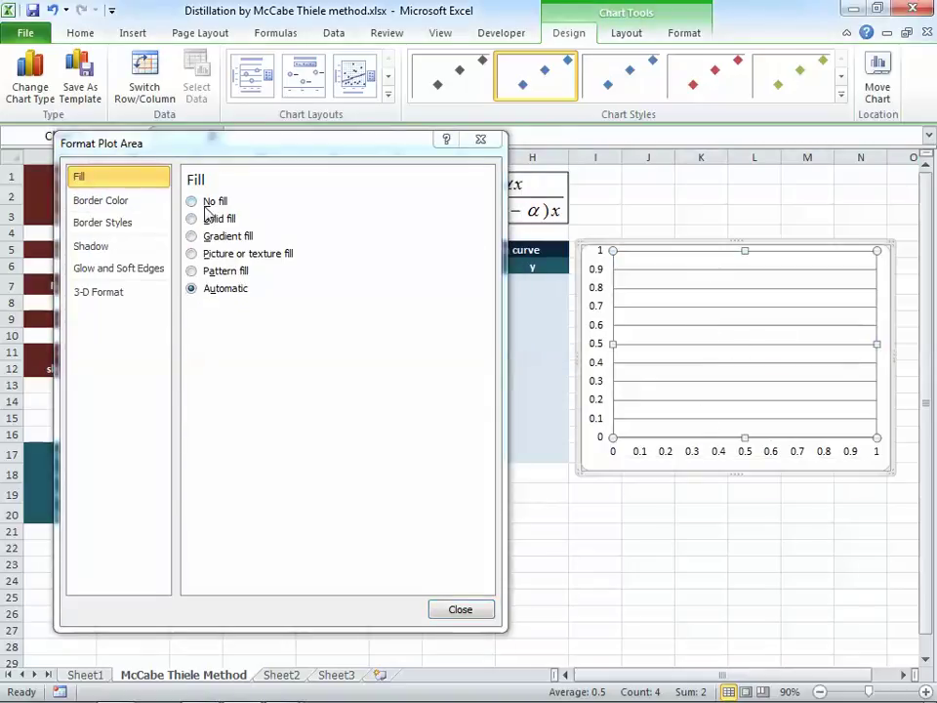
pyautogui.click(93, 202)
pyautogui.click(231, 218)
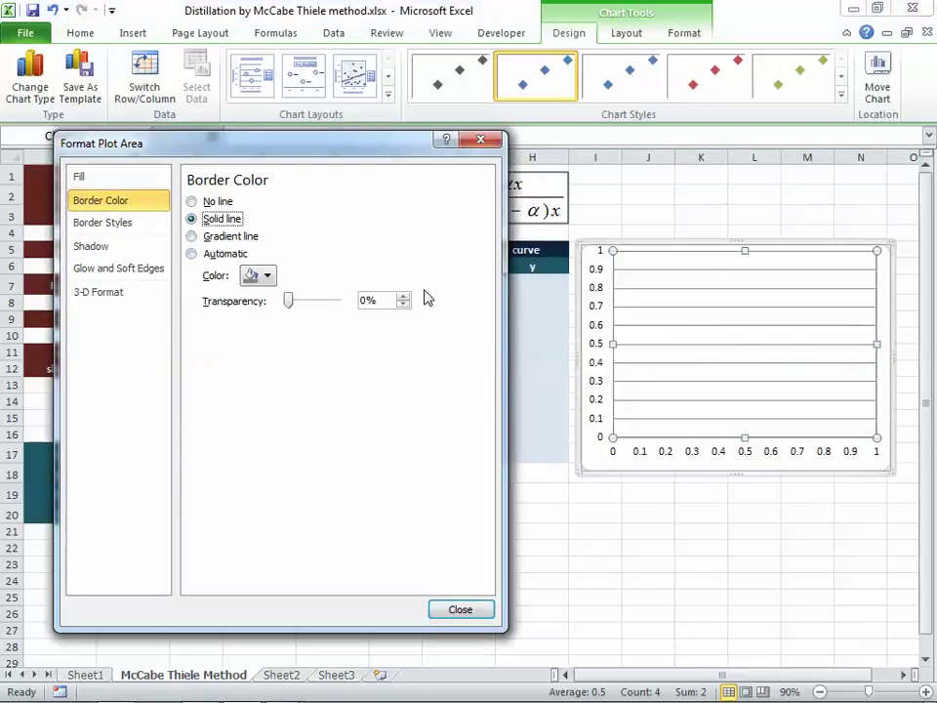
pyautogui.click(264, 275)
pyautogui.click(264, 309)
pyautogui.click(473, 611)
pyautogui.click(703, 478)
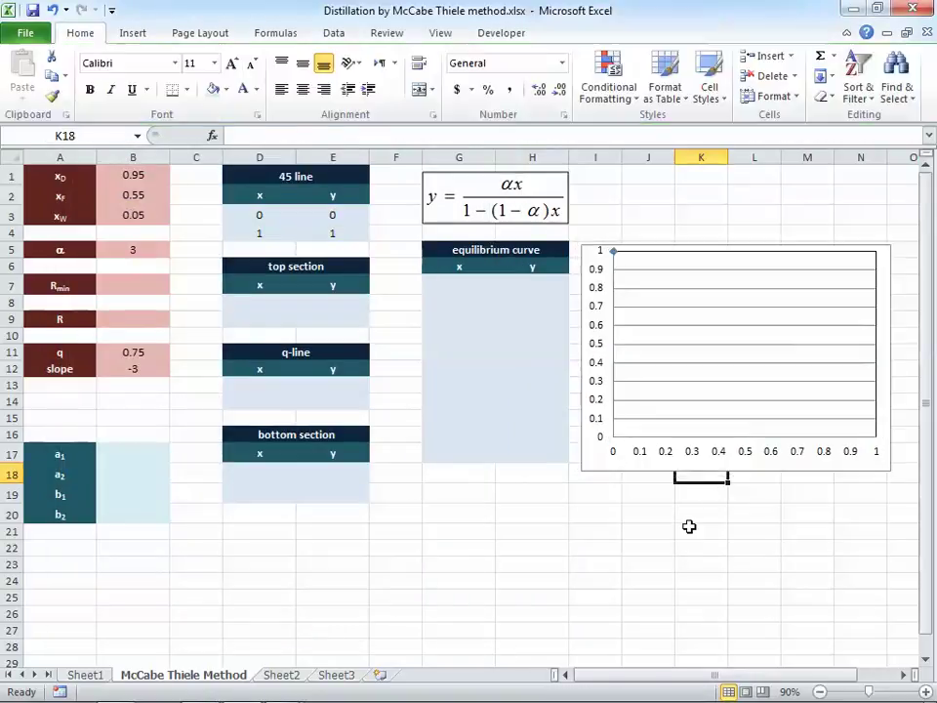
# Step: Give the vertical axis a solid black line and increase its line width
pyautogui.doubleClick(604, 317)
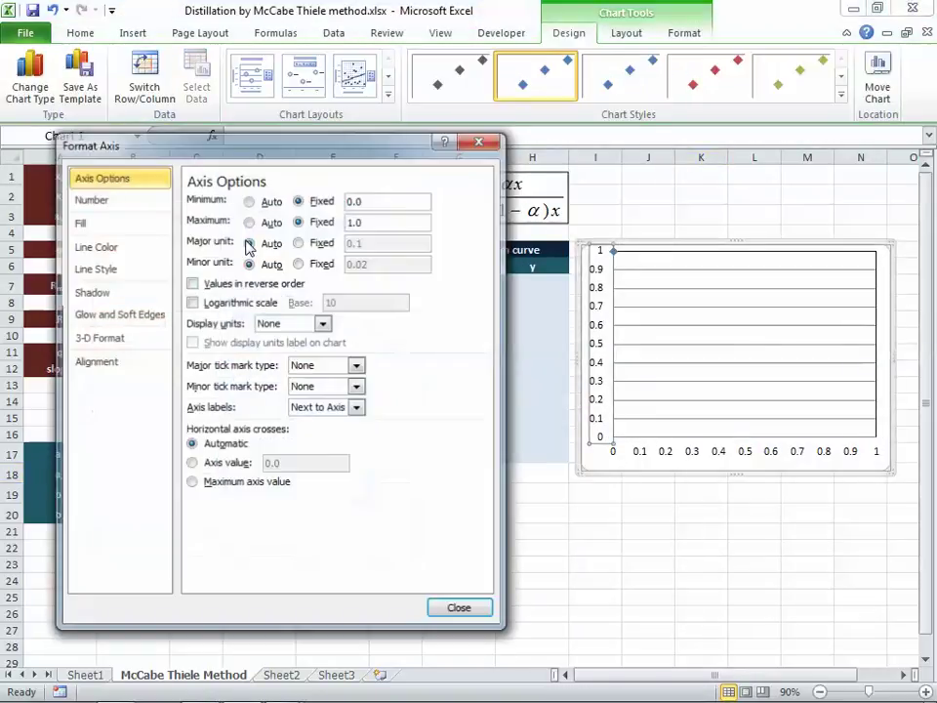
pyautogui.click(110, 267)
pyautogui.press('Up')
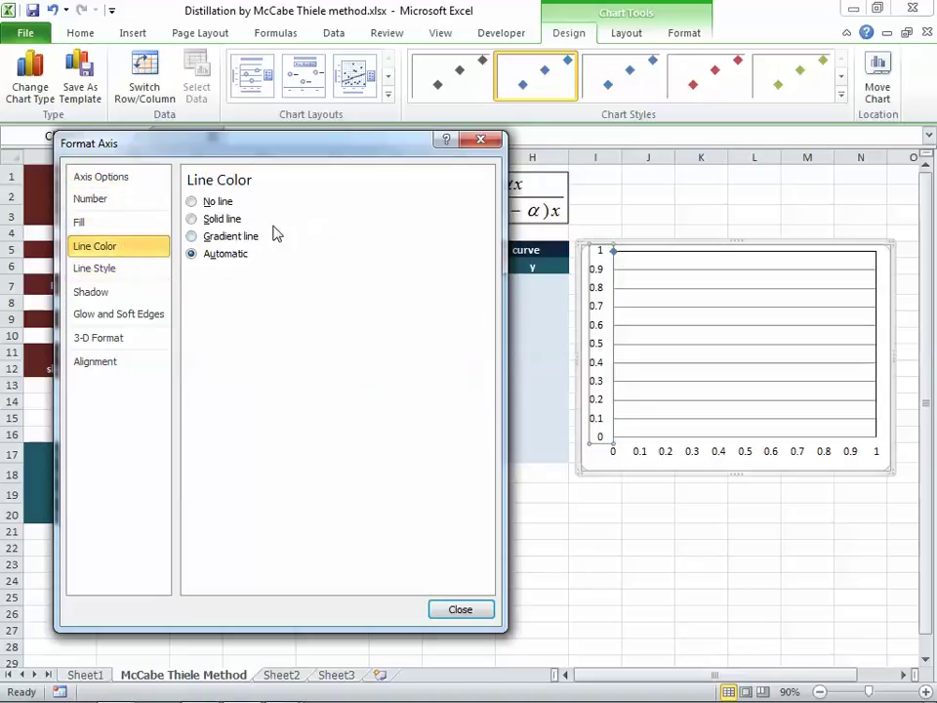
pyautogui.click(221, 219)
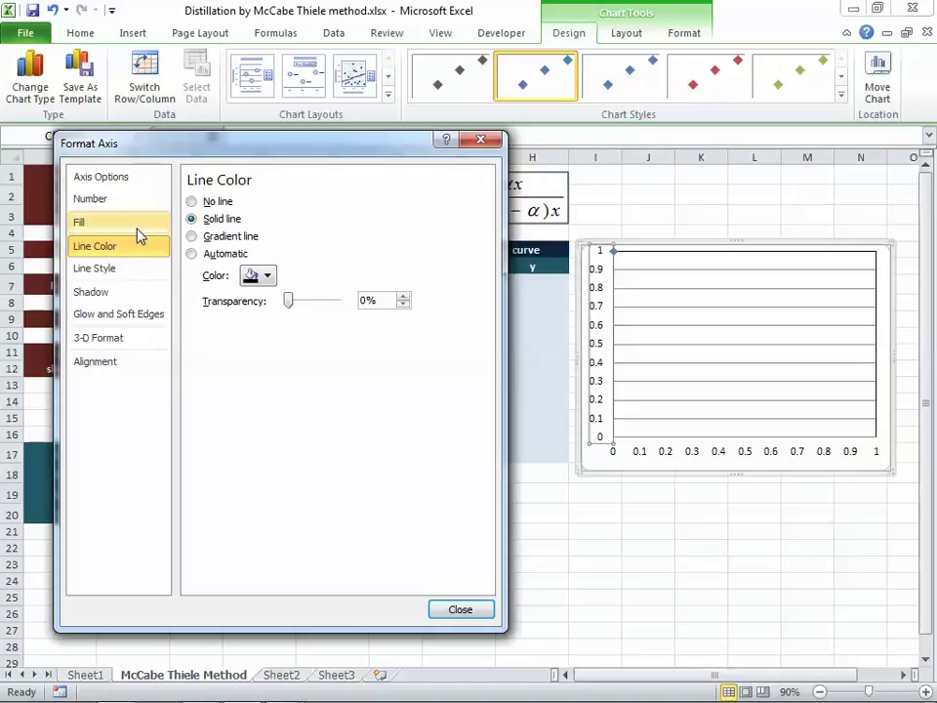
pyautogui.click(125, 270)
pyautogui.click(325, 195)
# Step: Give the chart's horizontal axis a solid black line and close the axis formatting
pyautogui.click(649, 452)
pyautogui.click(639, 455)
pyautogui.click(133, 271)
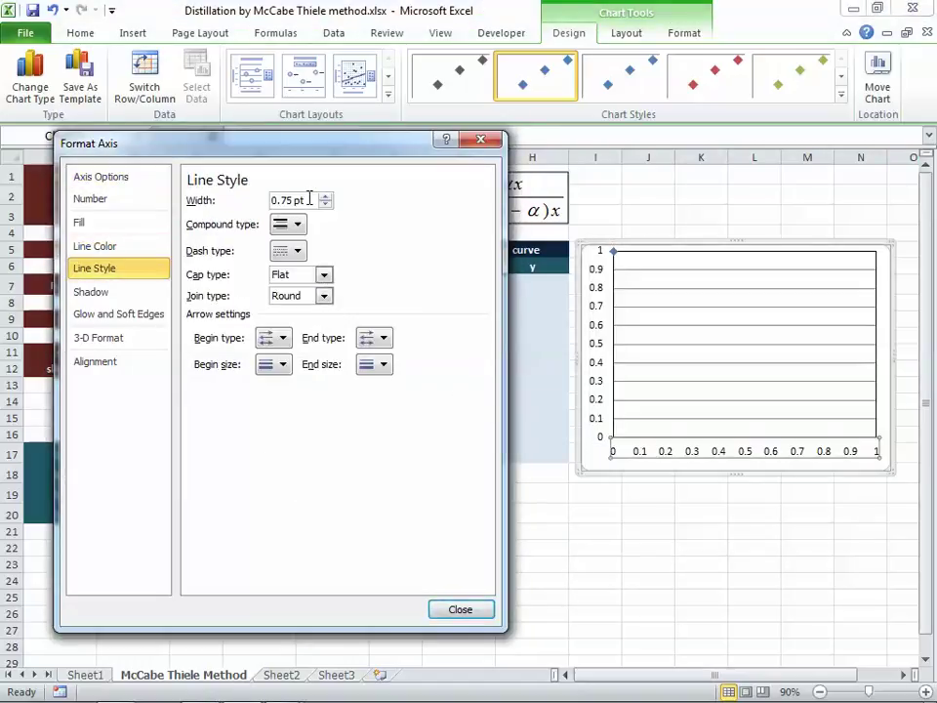
pyautogui.click(102, 246)
pyautogui.click(257, 275)
pyautogui.click(265, 312)
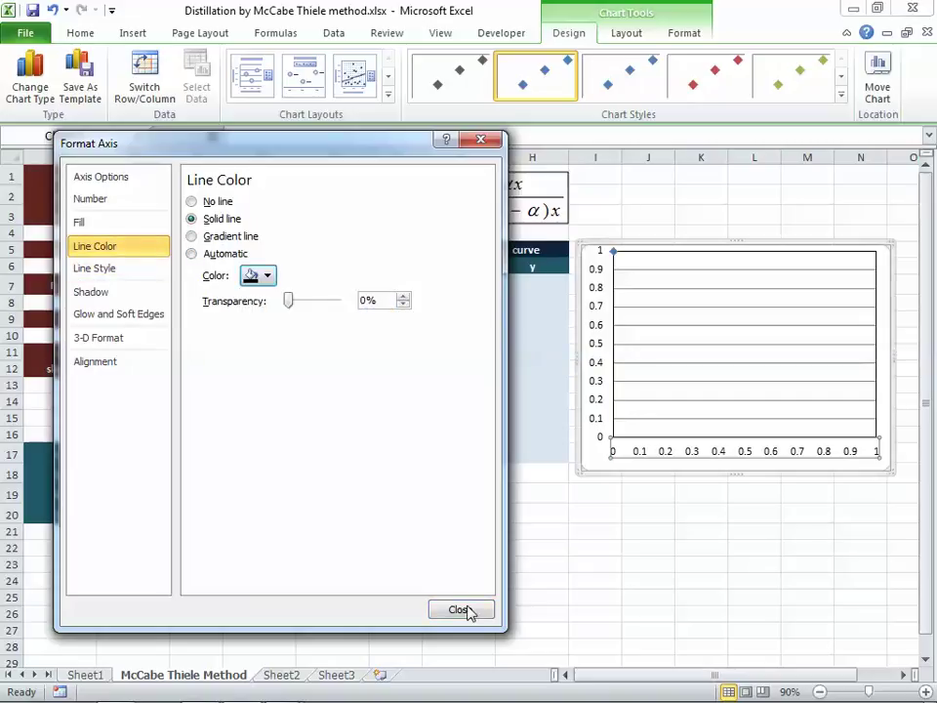
pyautogui.press('Escape')
pyautogui.click(826, 277)
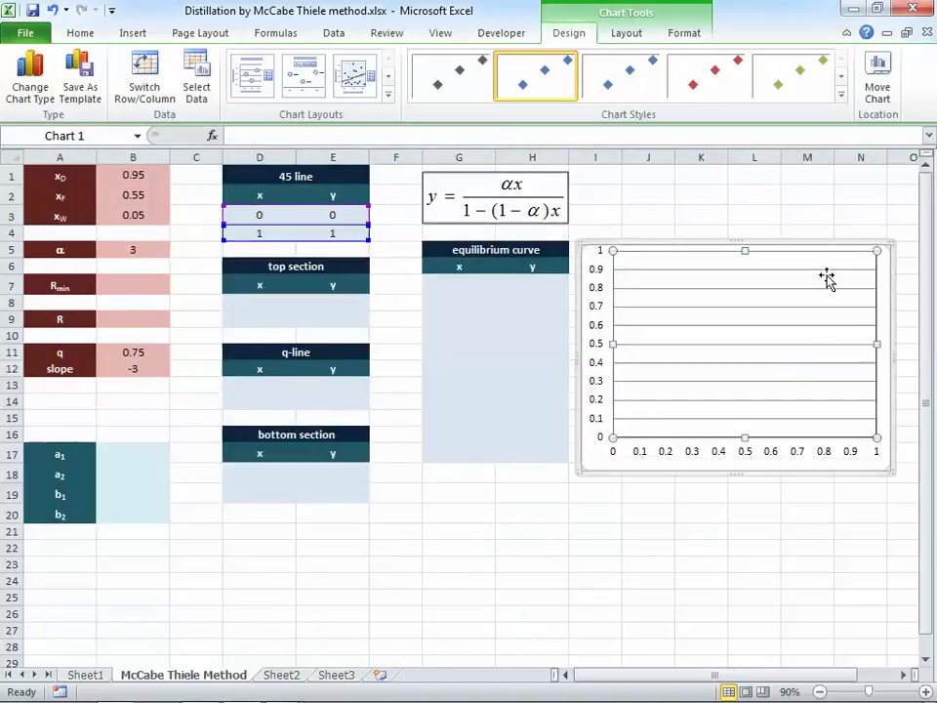
pyautogui.press('Down')
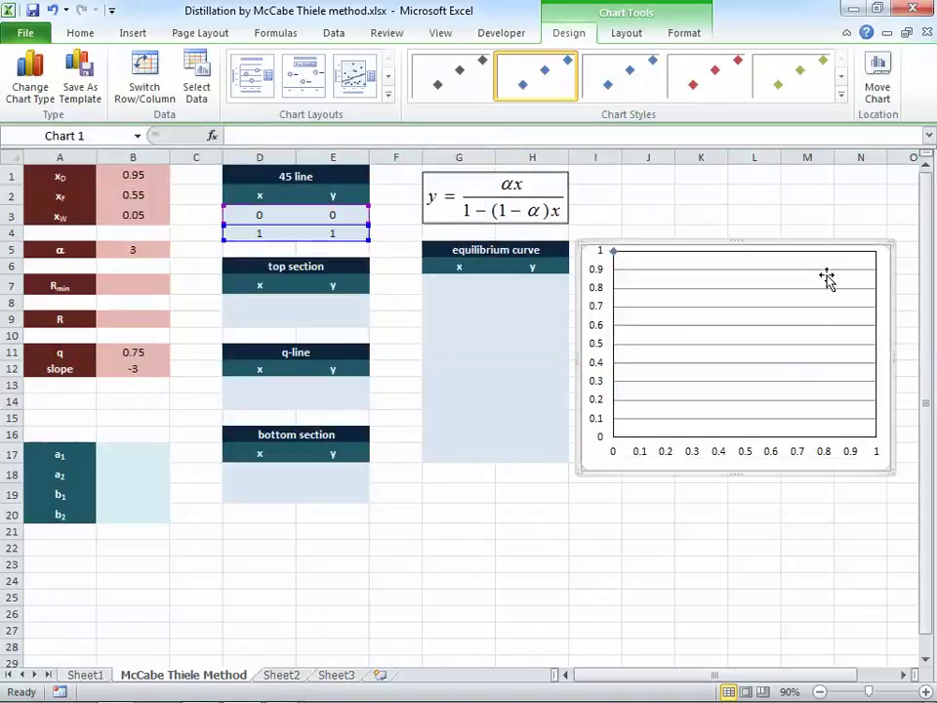
pyautogui.click(615, 252)
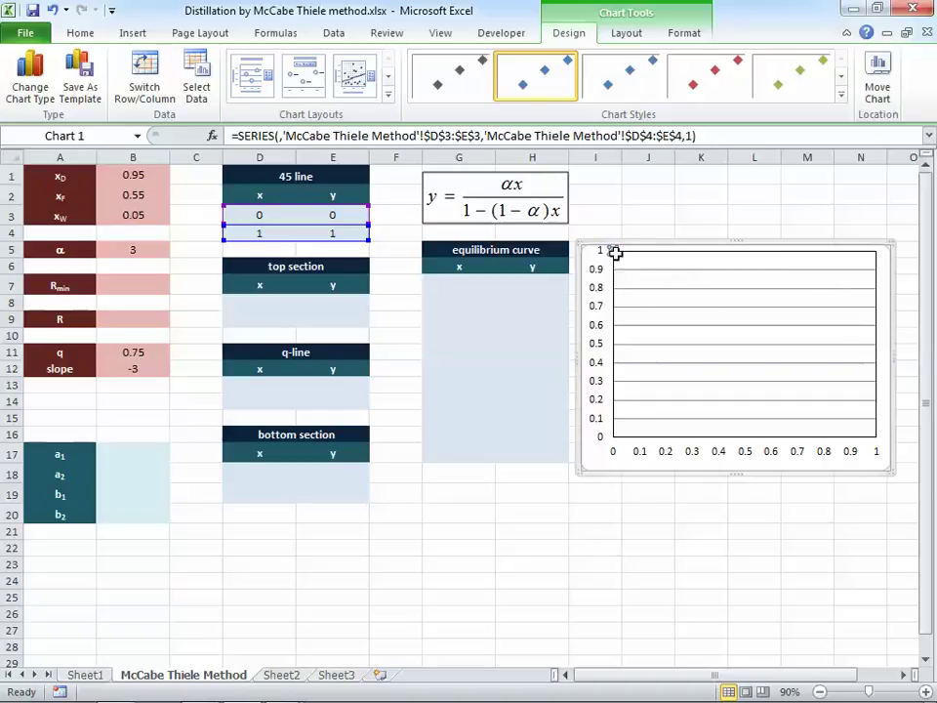
pyautogui.doubleClick(615, 252)
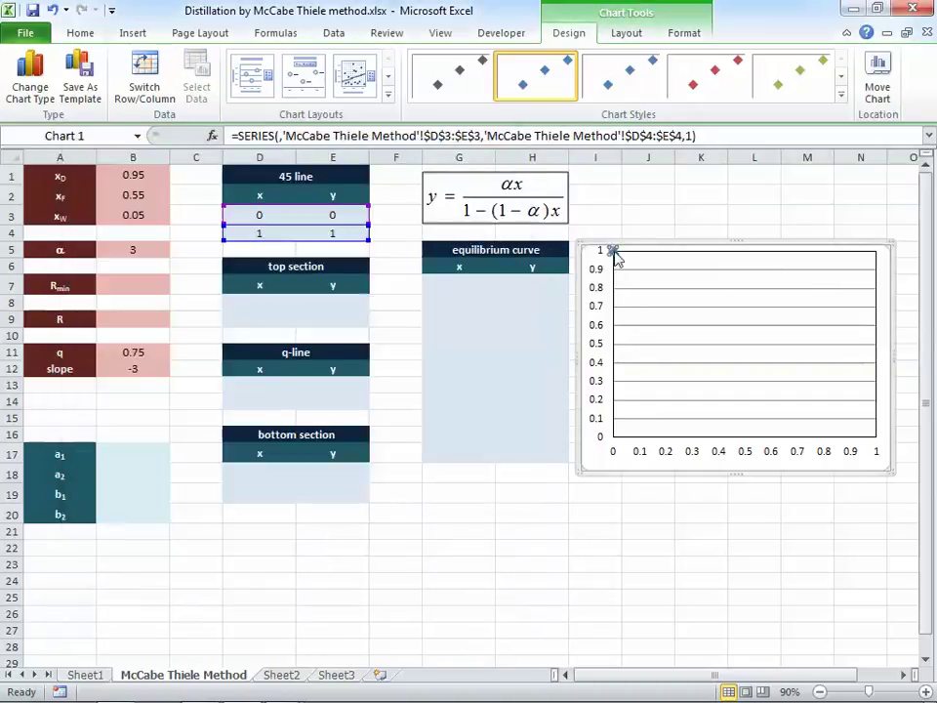
pyautogui.rightClick(616, 252)
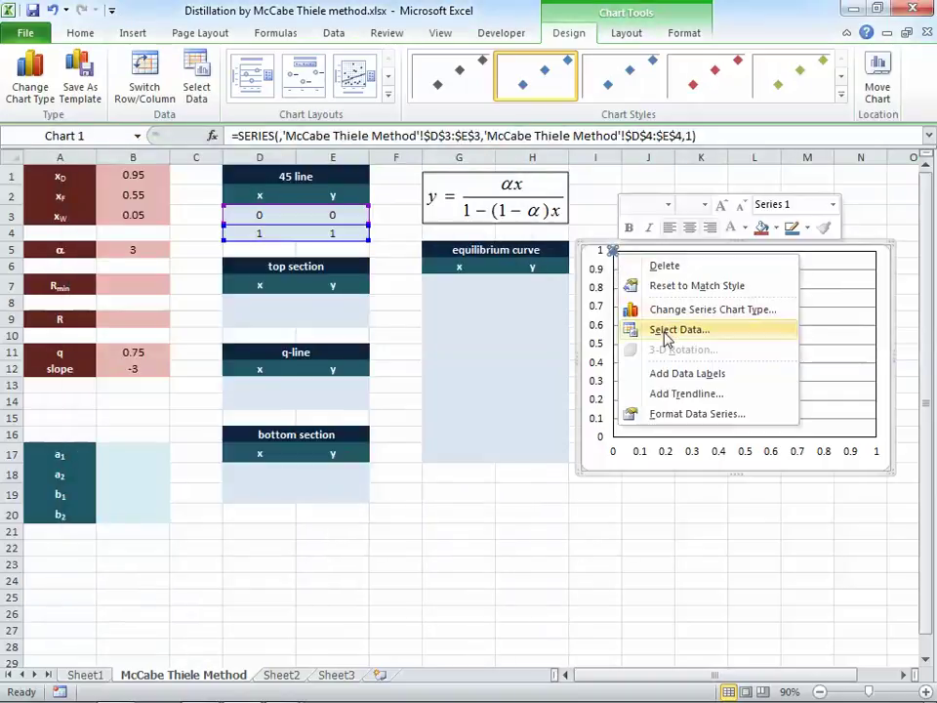
pyautogui.click(665, 413)
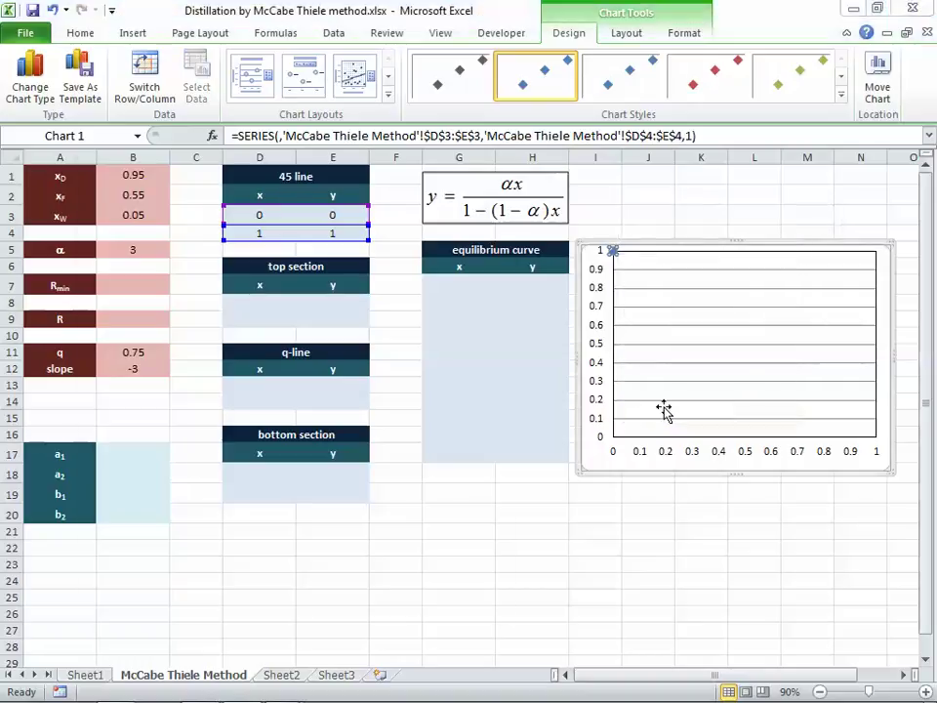
pyautogui.press('Escape')
# Step: Edit the chart's existing data series and name it "45 line"
pyautogui.rightClick(613, 251)
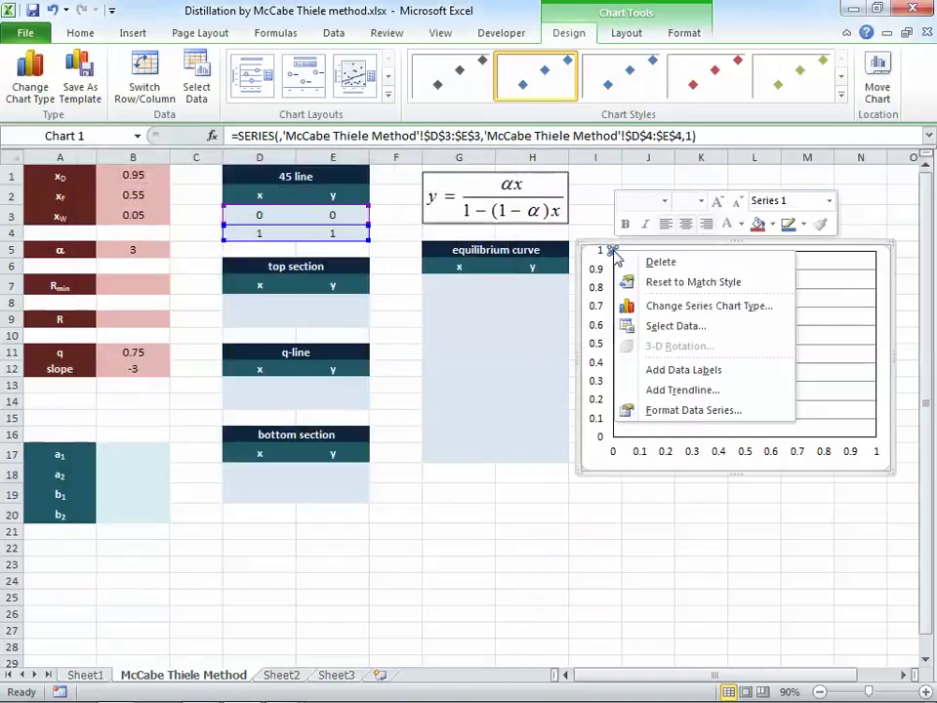
pyautogui.click(674, 325)
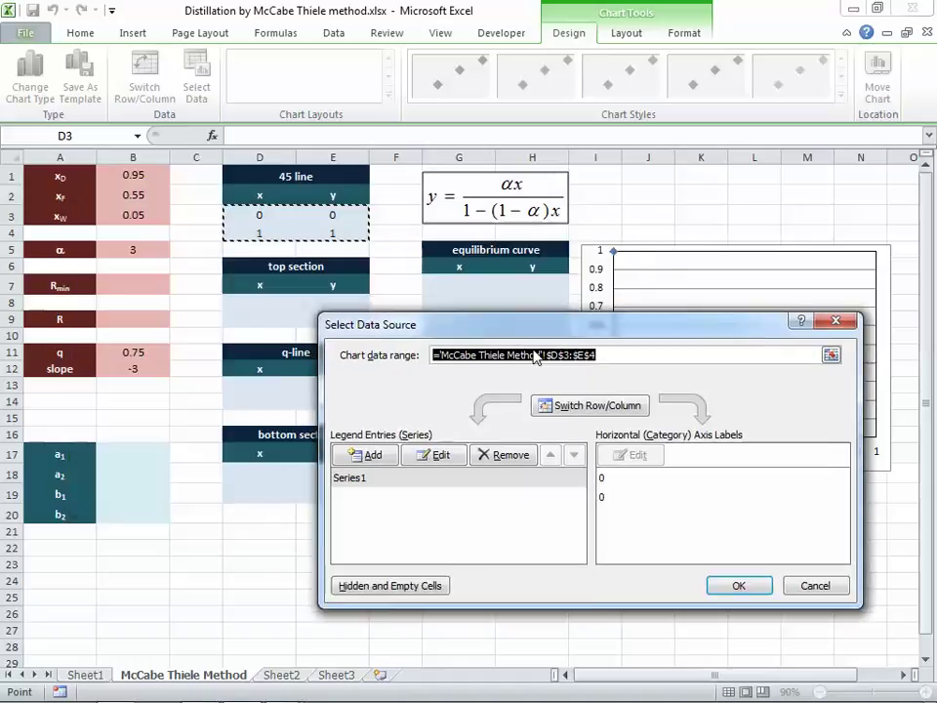
pyautogui.click(430, 473)
pyautogui.click(427, 448)
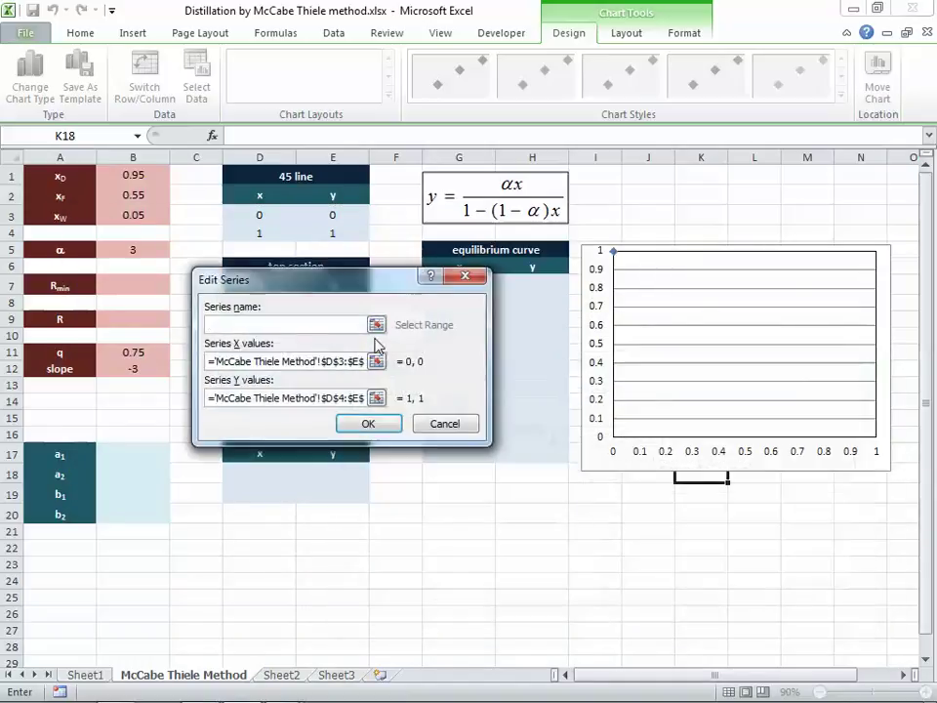
pyautogui.click(301, 324)
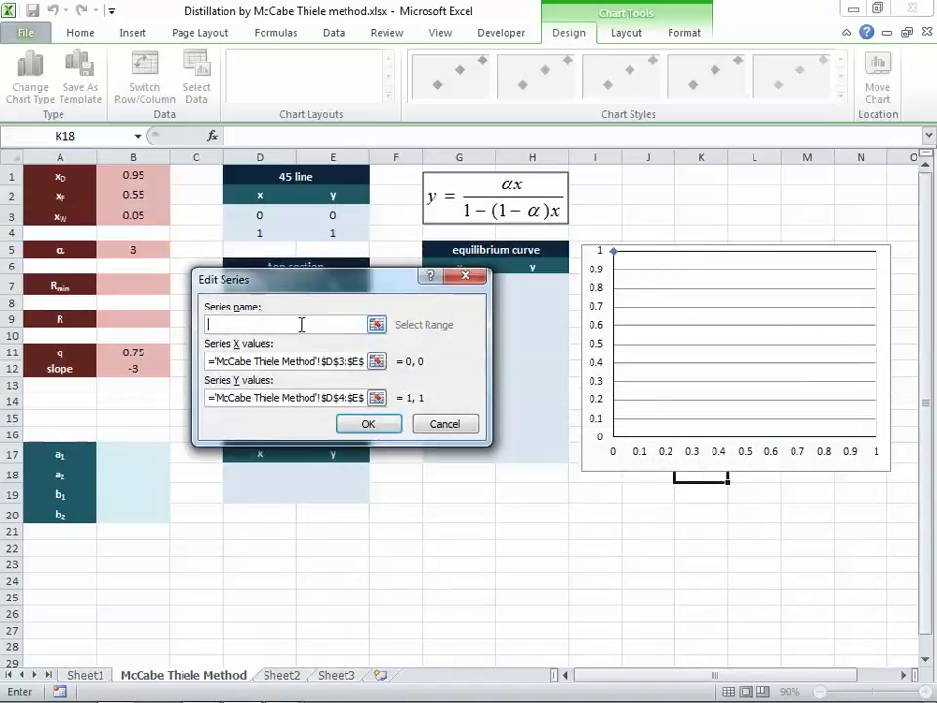
pyautogui.write('45')
pyautogui.press('Tab')
# Step: Set the series X values to D3:D4 and Y values to E3:E4, confirm, and delete the chart title
pyautogui.moveTo(272, 219); pyautogui.dragTo(272, 232)
pyautogui.moveTo(330, 216); pyautogui.dragTo(332, 234)
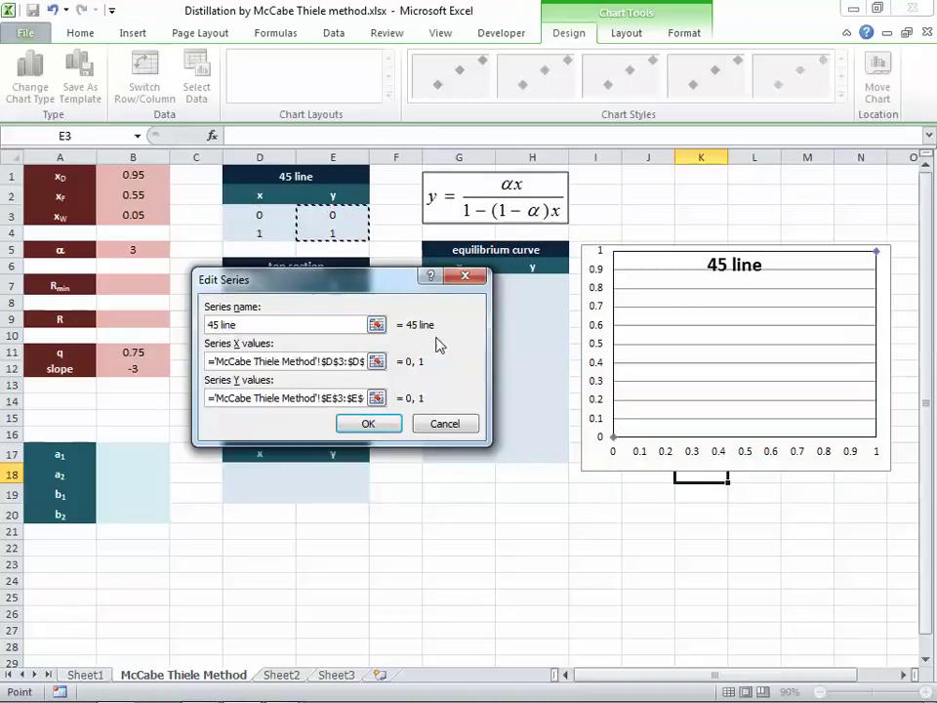
pyautogui.click(368, 424)
pyautogui.click(762, 611)
pyautogui.click(734, 267)
pyautogui.press('Delete')
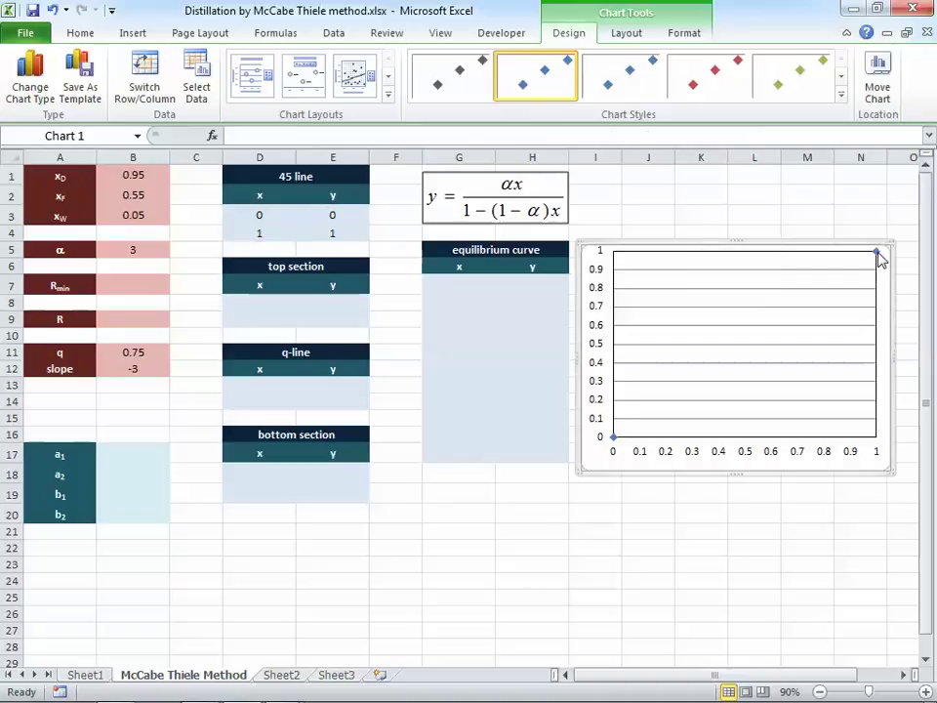
# Step: Format the 45 line series with no markers and a black 0.5 pt line
pyautogui.doubleClick(878, 255)
pyautogui.click(125, 211)
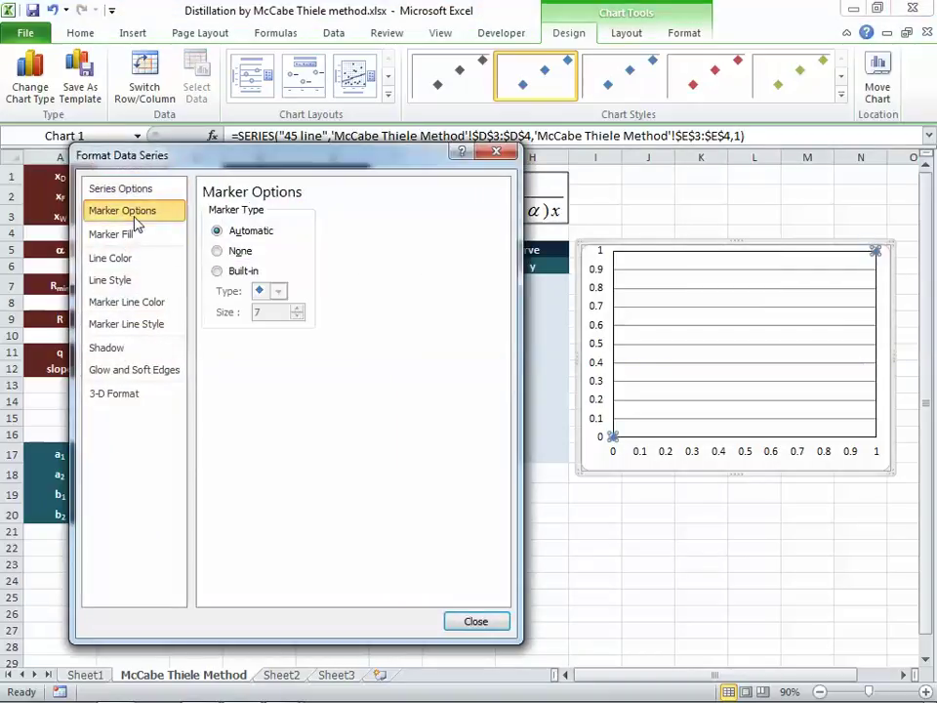
pyautogui.click(249, 255)
pyautogui.click(110, 279)
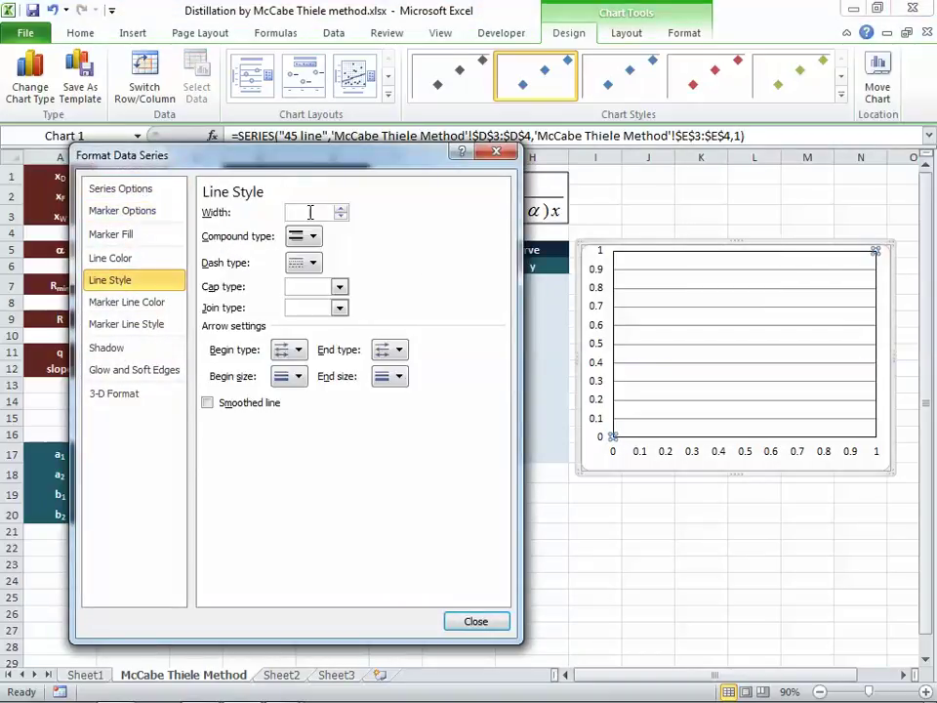
pyautogui.click(341, 216)
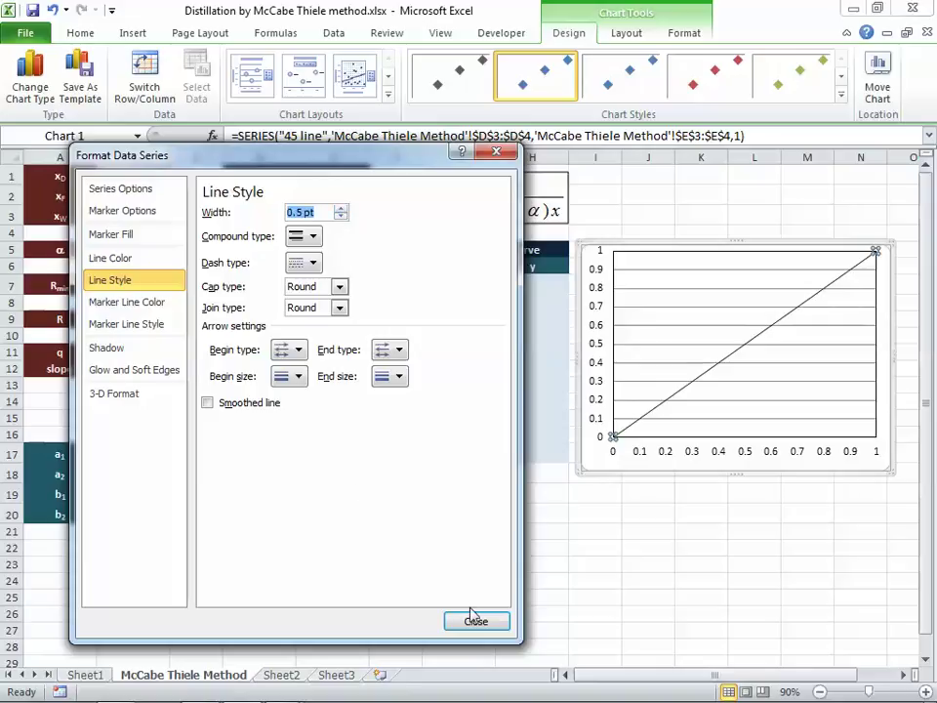
pyautogui.click(474, 619)
pyautogui.click(670, 519)
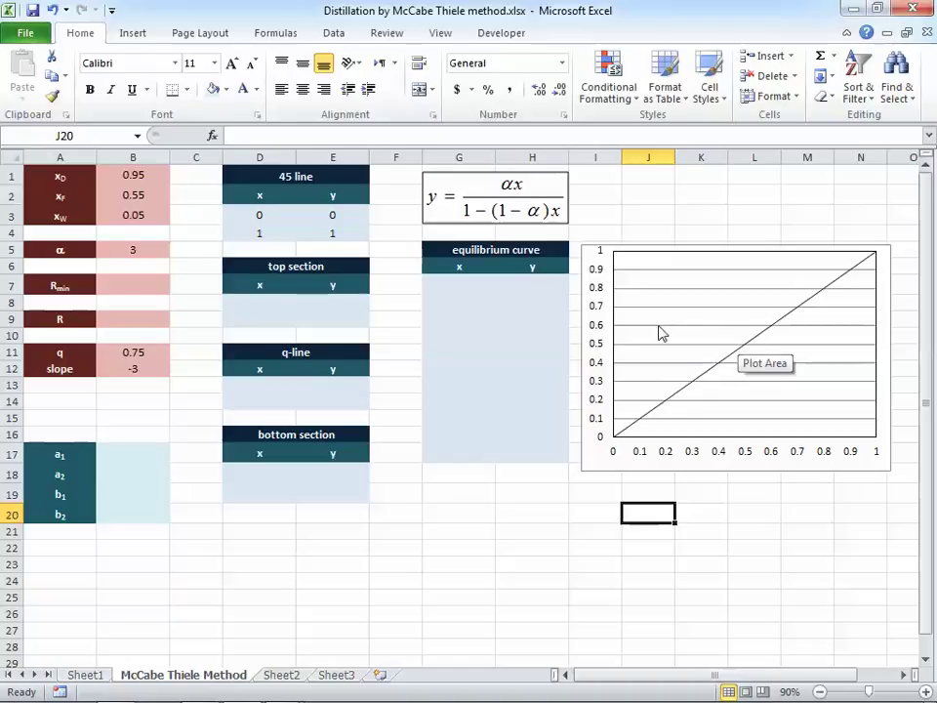
# Step: Fill the top section's first point, with x in D8 linked to B1 and y in E8 linked to D8
pyautogui.click(257, 299)
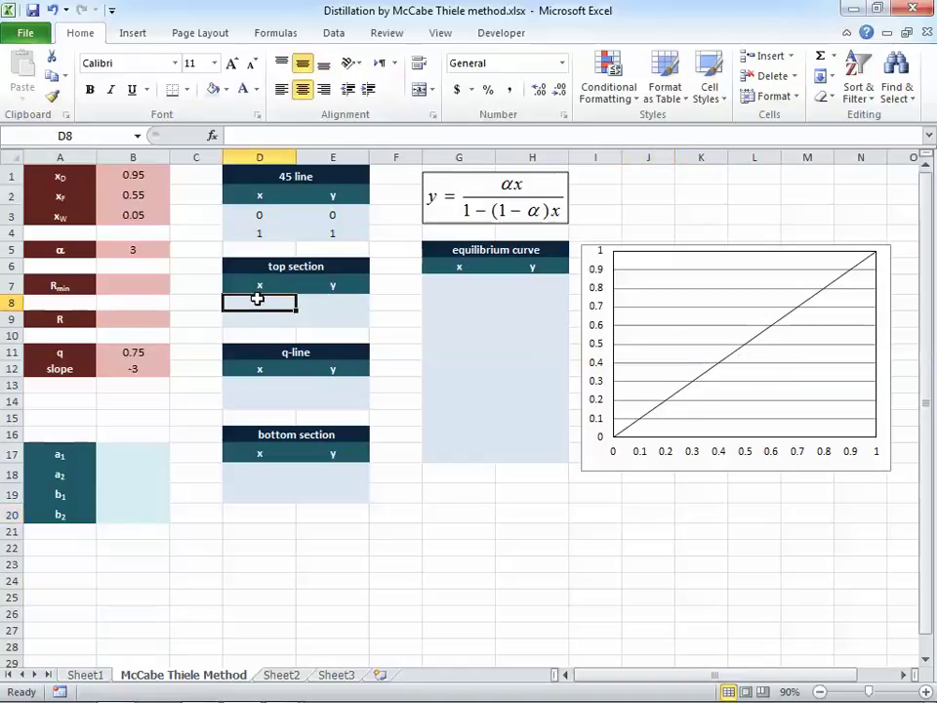
pyautogui.write('=')
pyautogui.press('Left')
pyautogui.press('Left')
pyautogui.press('Up')
pyautogui.press('Up')
pyautogui.press('Up')
pyautogui.press('Up')
pyautogui.press('Up')
pyautogui.press('Up')
pyautogui.press('Up')
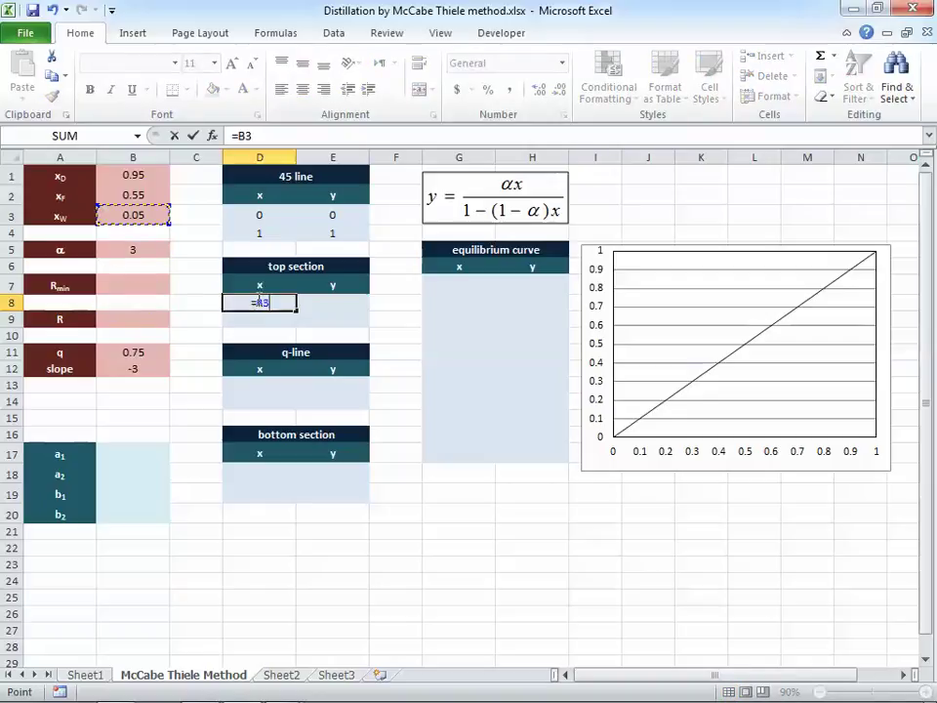
pyautogui.press('Tab')
pyautogui.write('=')
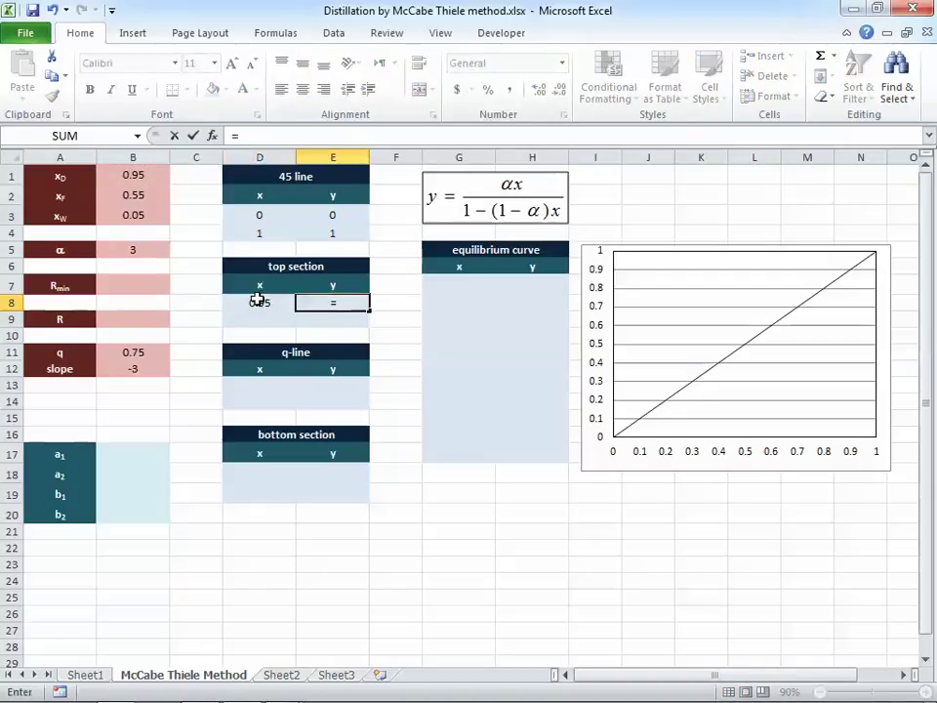
pyautogui.press('Left')
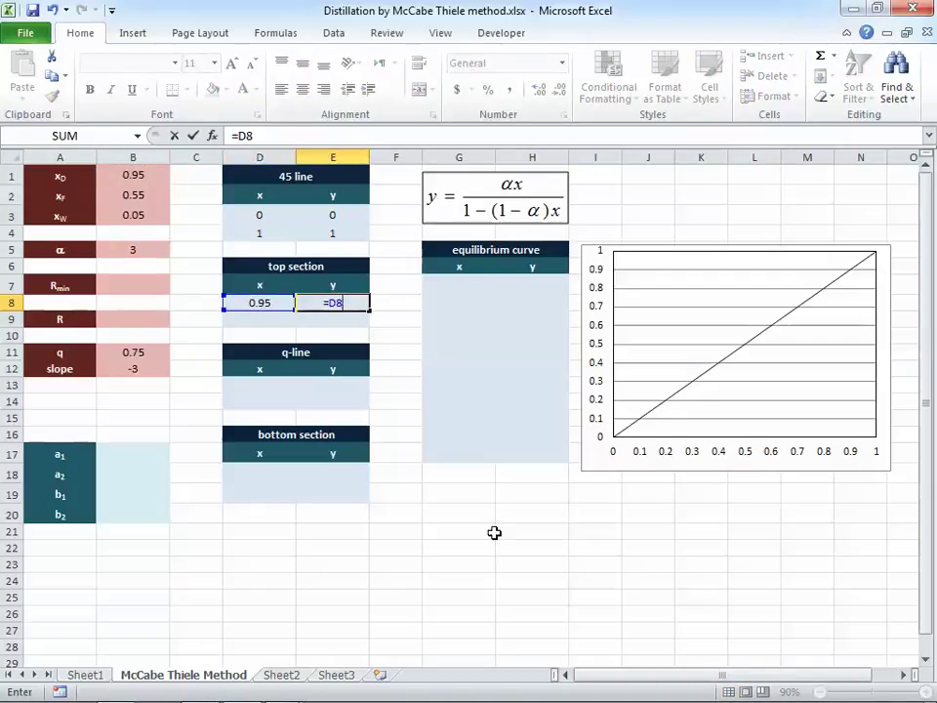
pyautogui.press('Return')
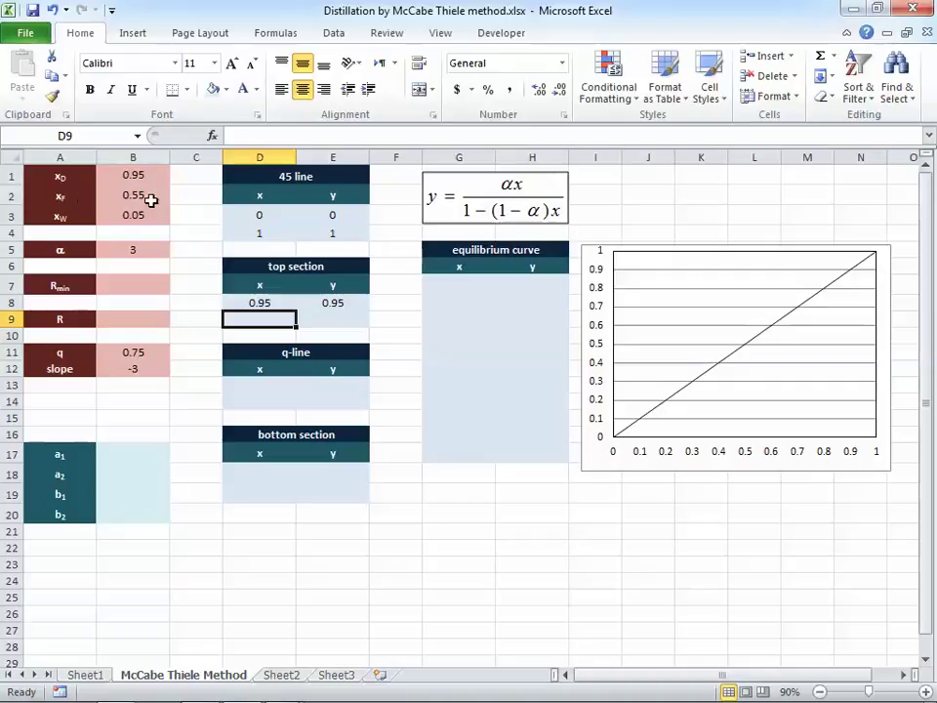
# Step: Collapse the ribbon and fill the q-line's first point in D13 and E13, linking both x and y to B2
pyautogui.doubleClick(71, 33)
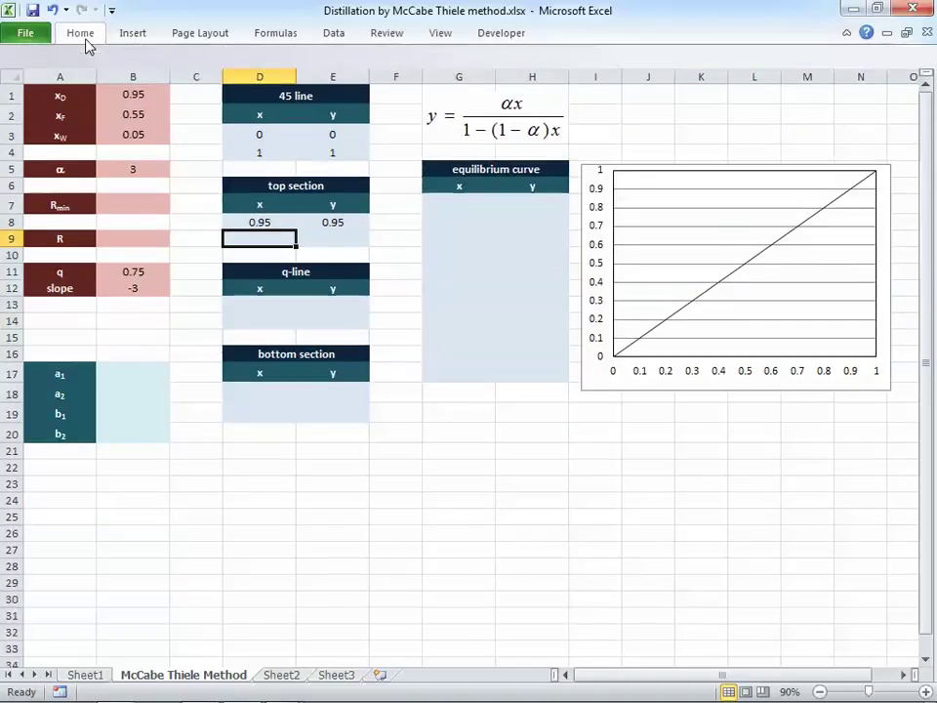
pyautogui.click(262, 303)
pyautogui.write('=')
pyautogui.click(131, 115)
pyautogui.press('Return')
pyautogui.write('=')
pyautogui.click(132, 115)
pyautogui.press('Return')
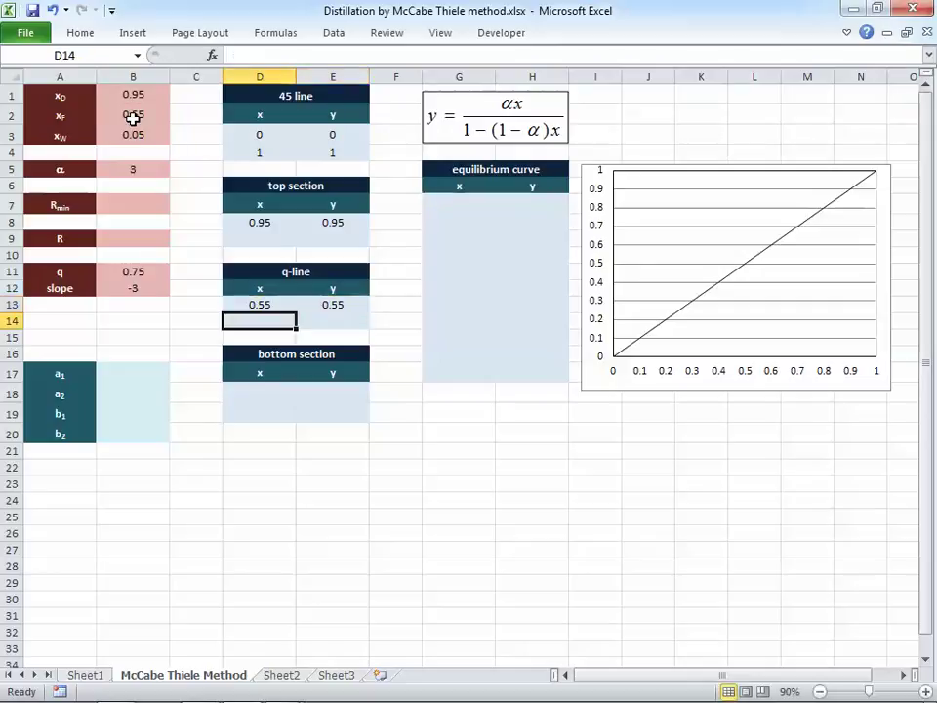
# Step: Fill the bottom section's first point, with x in D18 linked to B3 and y in E18 linked to D18
pyautogui.click(248, 387)
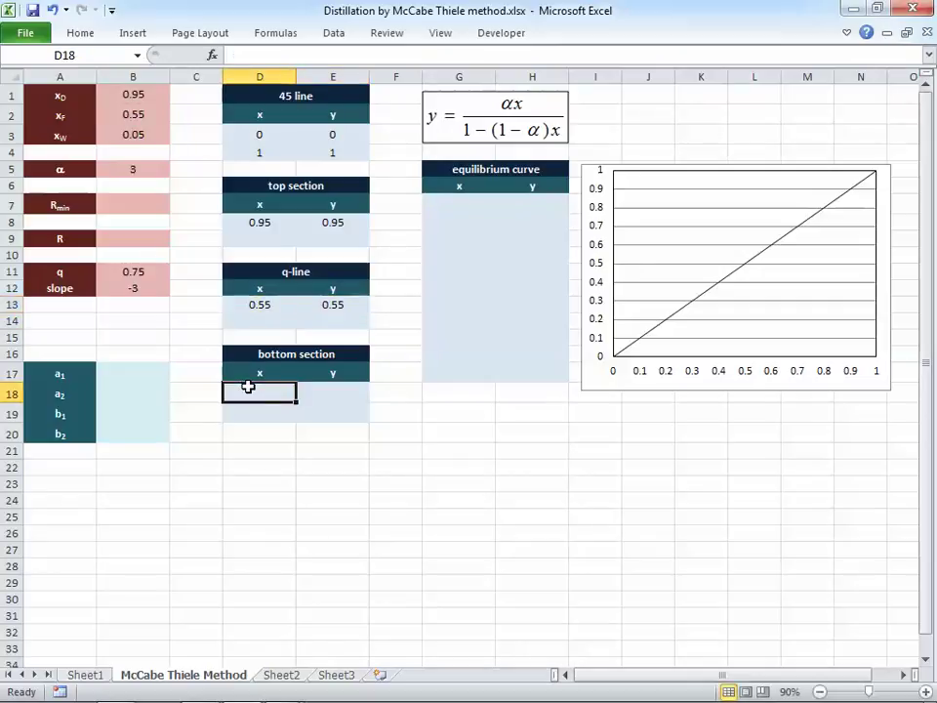
pyautogui.write('=')
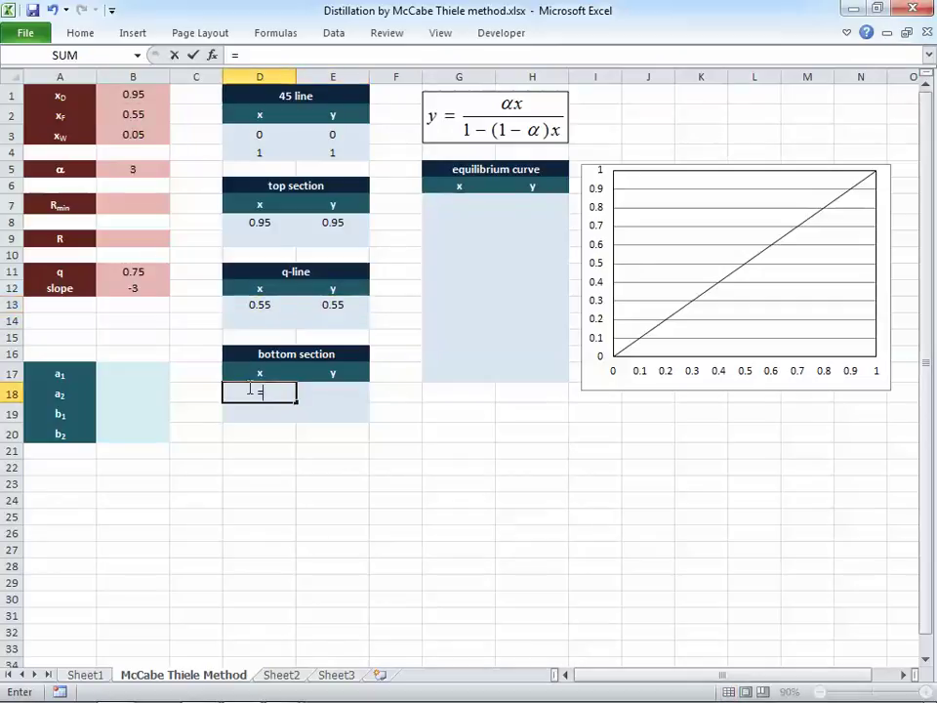
pyautogui.click(111, 137)
pyautogui.press('Return')
pyautogui.write('=')
pyautogui.press('Down')
pyautogui.press('Left')
pyautogui.press('Up')
pyautogui.press('Return')
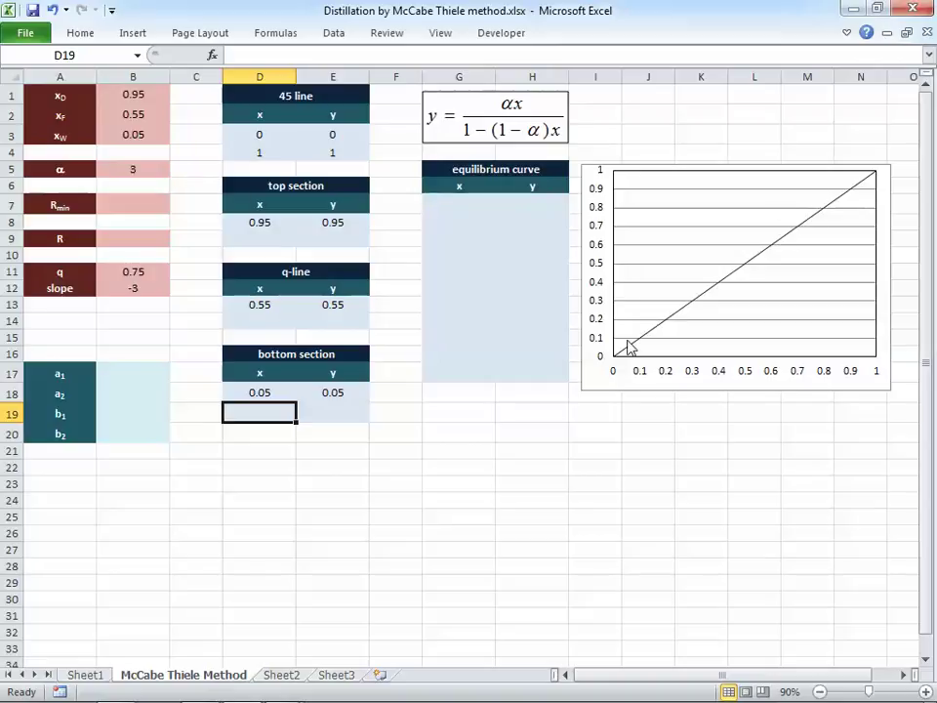
# Step: Fill the equilibrium curve's x column, G7:G17, with values from 0 to 1 in increments of 0.1
pyautogui.click(462, 206)
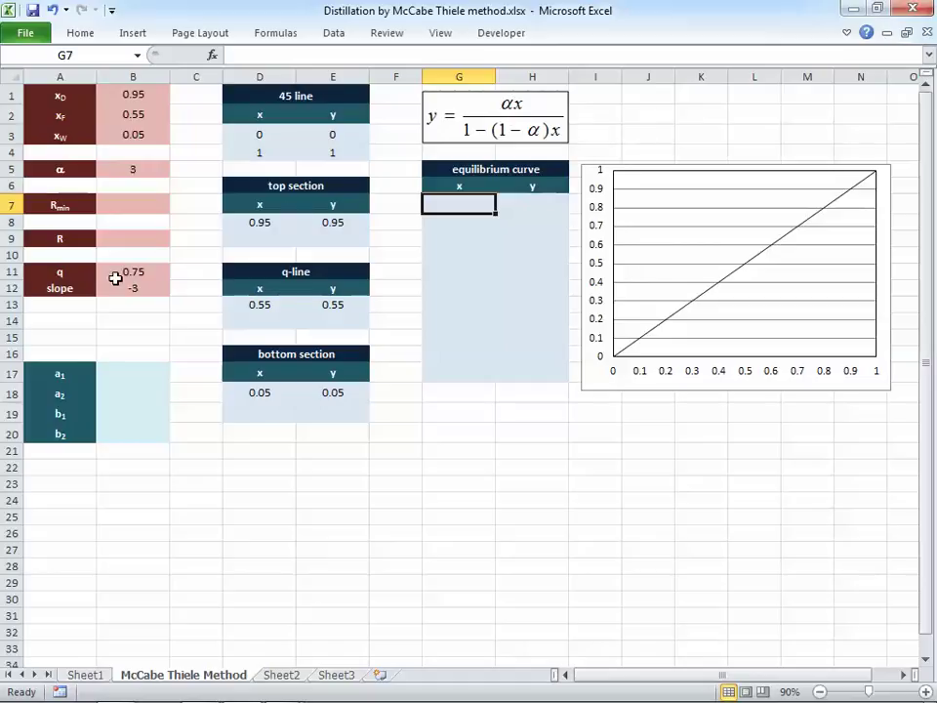
pyautogui.click(160, 172)
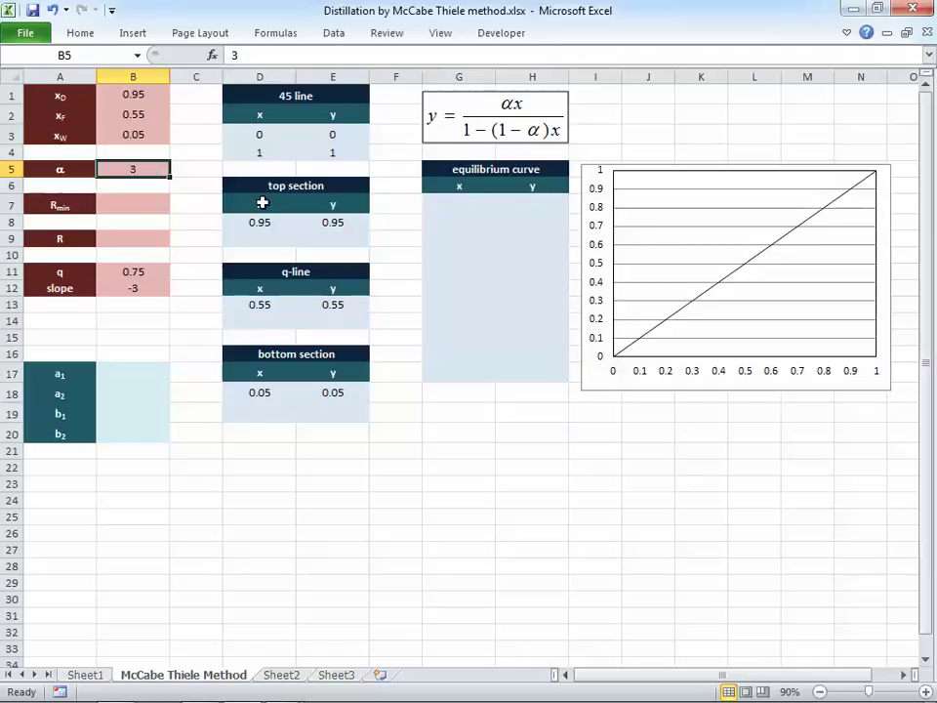
pyautogui.click(479, 203)
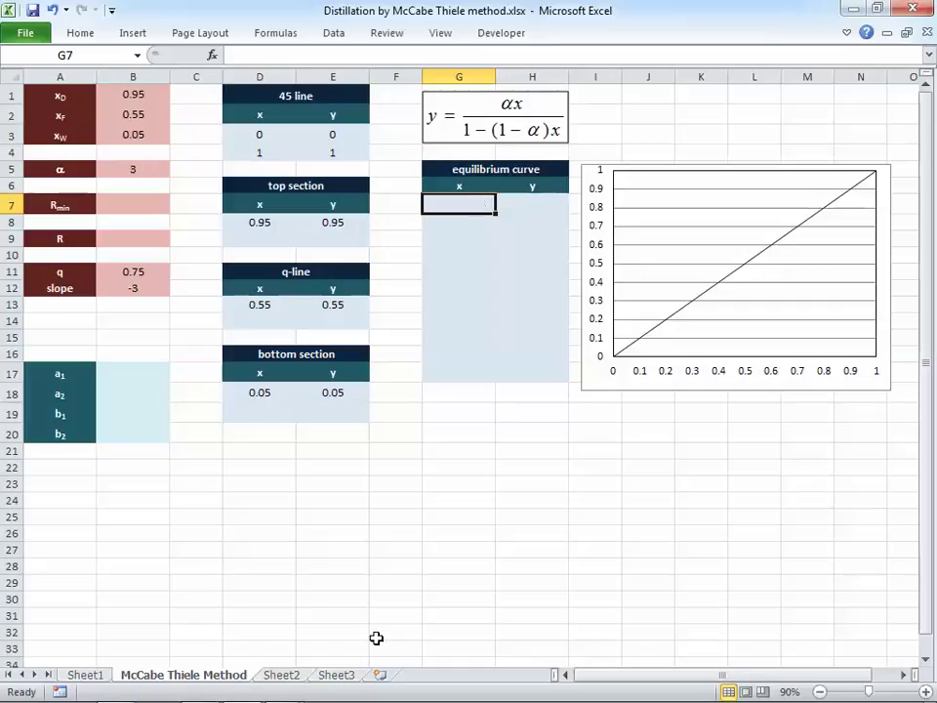
pyautogui.write('0')
pyautogui.press('Return')
pyautogui.write('0.1')
pyautogui.press('Return')
pyautogui.press('Up')
pyautogui.press('Up')
pyautogui.hotkey('shift', 'Down')
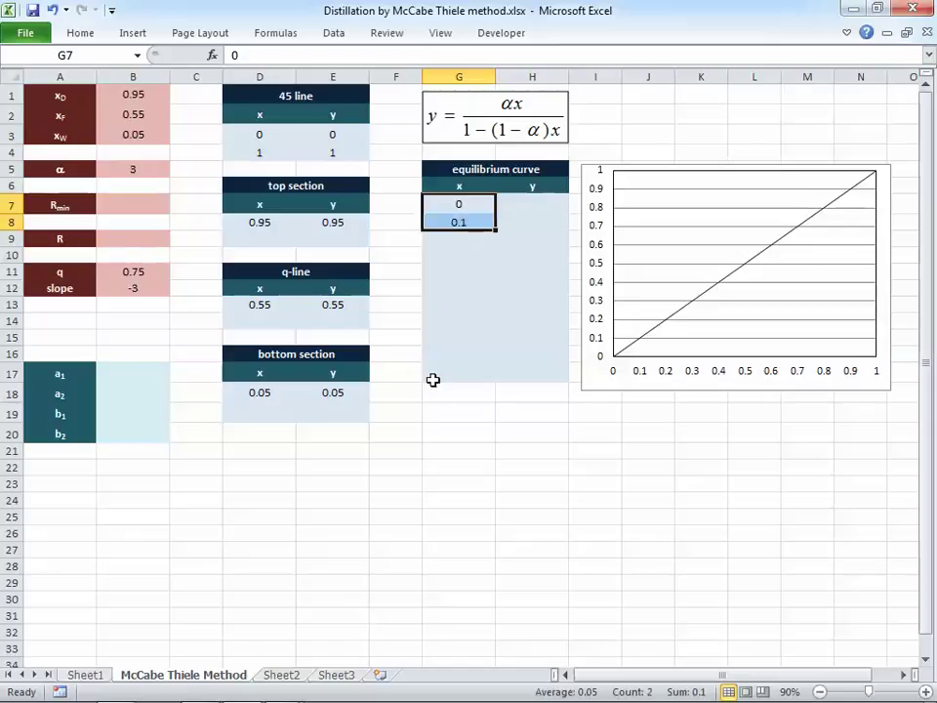
pyautogui.moveTo(497, 233); pyautogui.dragTo(467, 377)
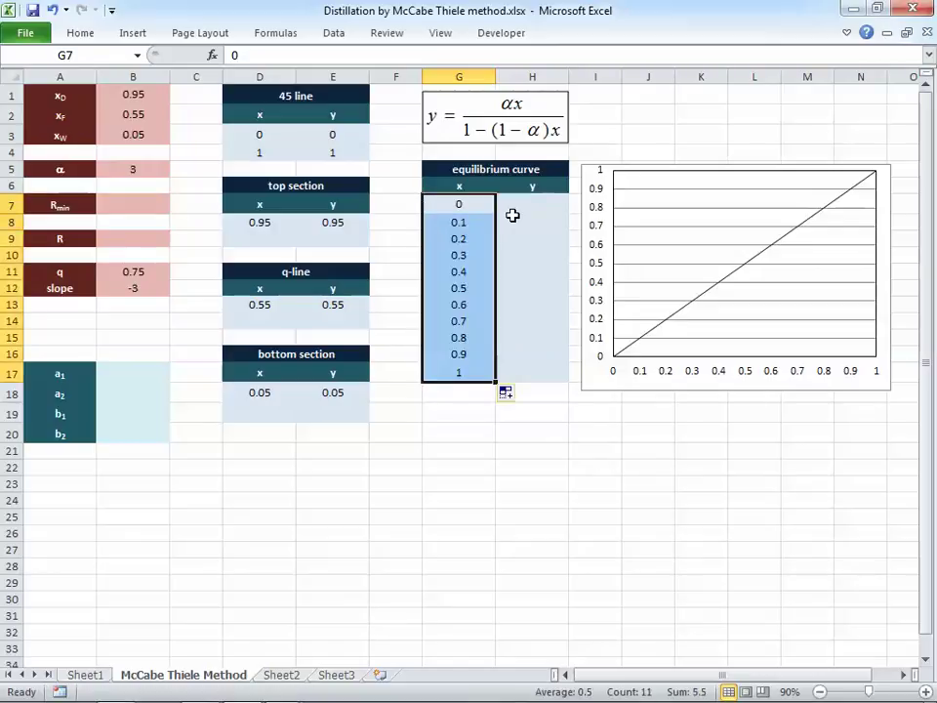
# Step: Enter the equilibrium formula =$B$5*G7/(1-(1-$B$5)*G7) in H7 and fill it down through H17
pyautogui.click(517, 204)
pyautogui.write('=')
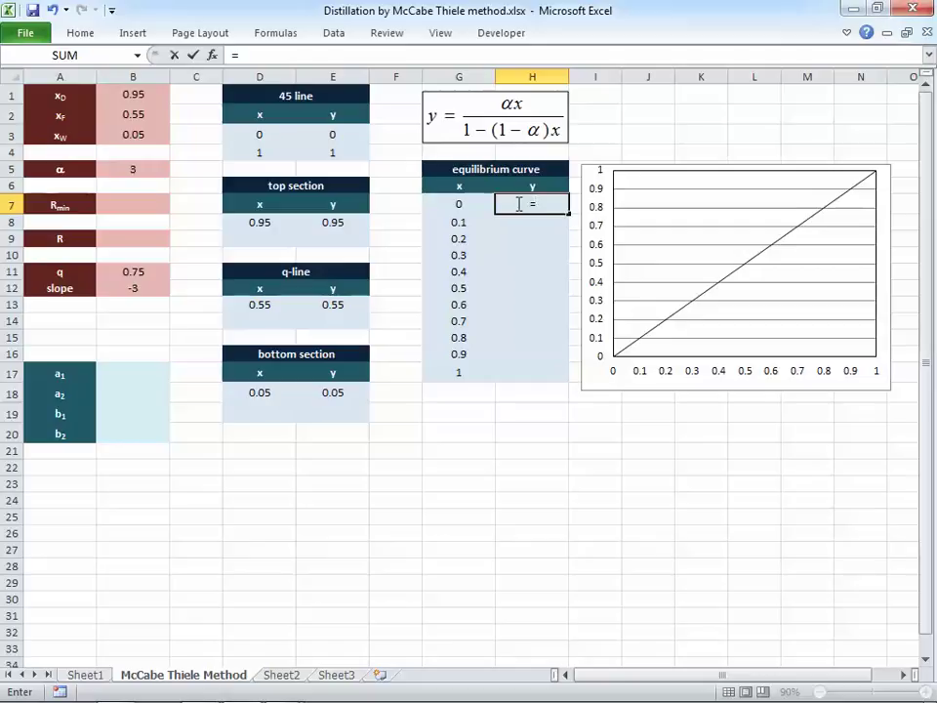
pyautogui.click(125, 171)
pyautogui.press('F4')
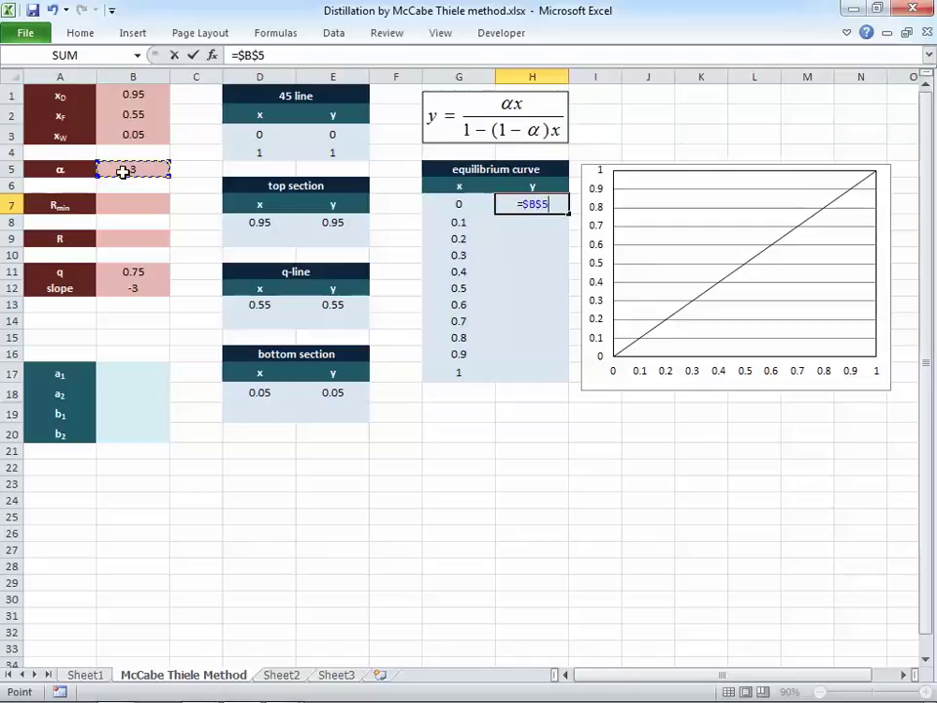
pyautogui.write('*')
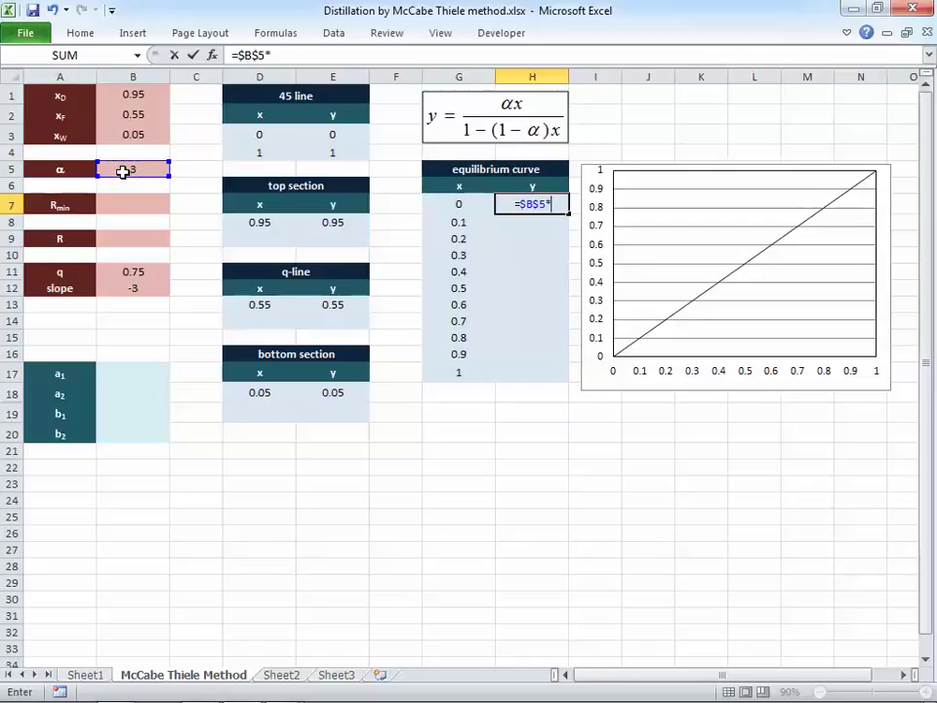
pyautogui.press('Left')
pyautogui.write('/(')
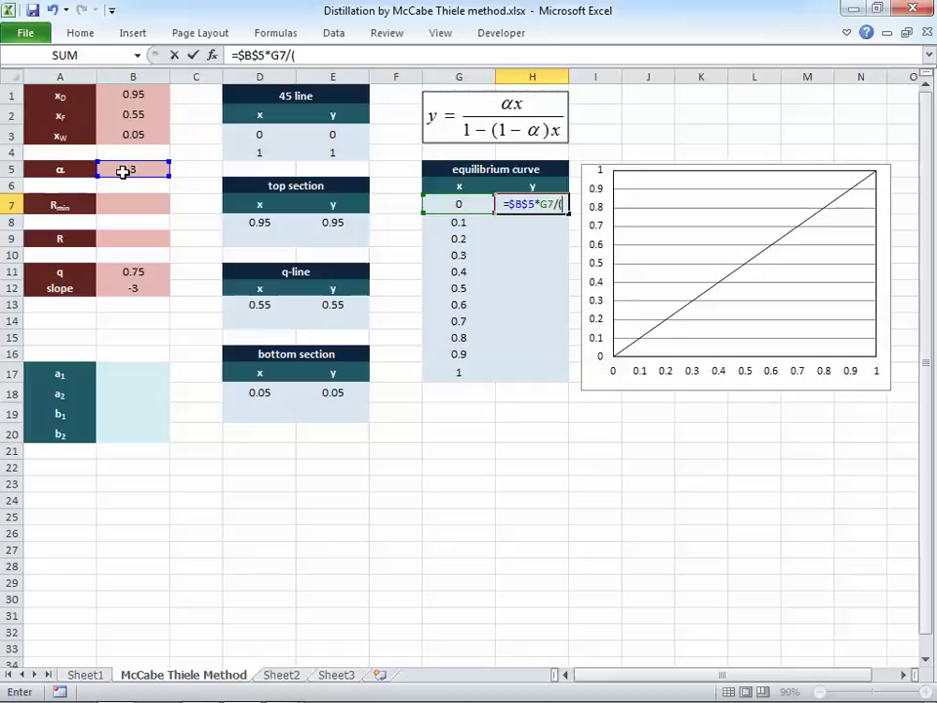
pyautogui.write('1-(10')
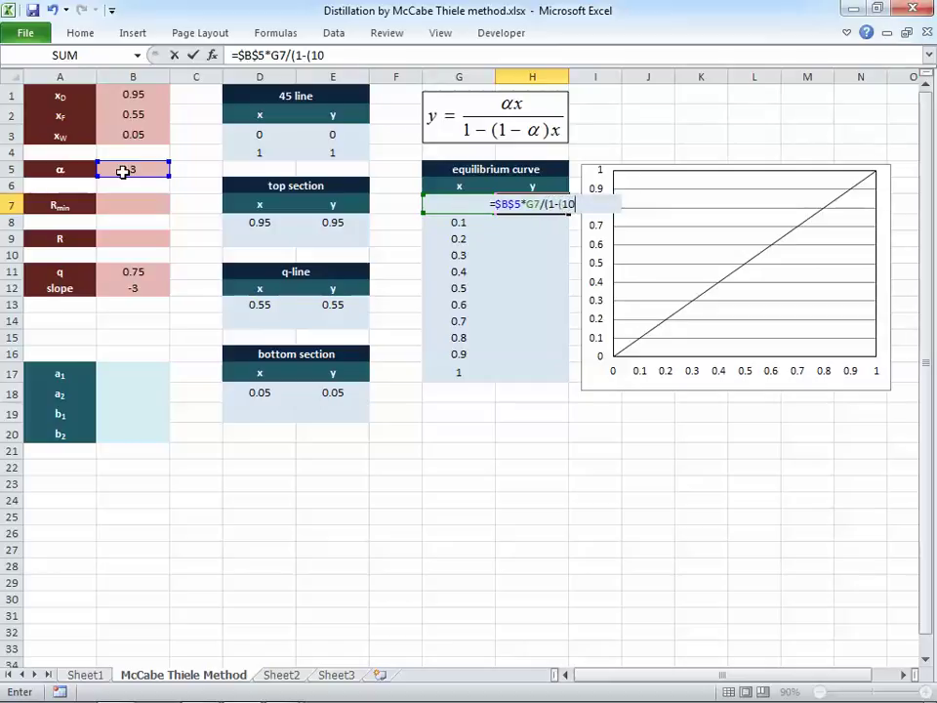
pyautogui.press('BackSpace')
pyautogui.write('-')
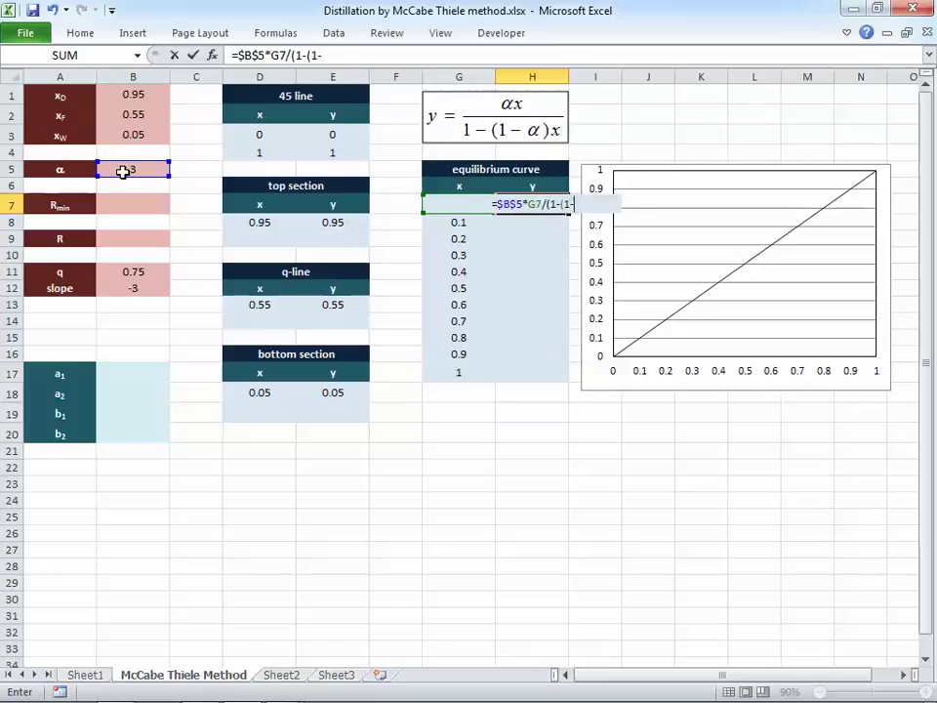
pyautogui.click(122, 171)
pyautogui.press('F4')
pyautogui.write(')')
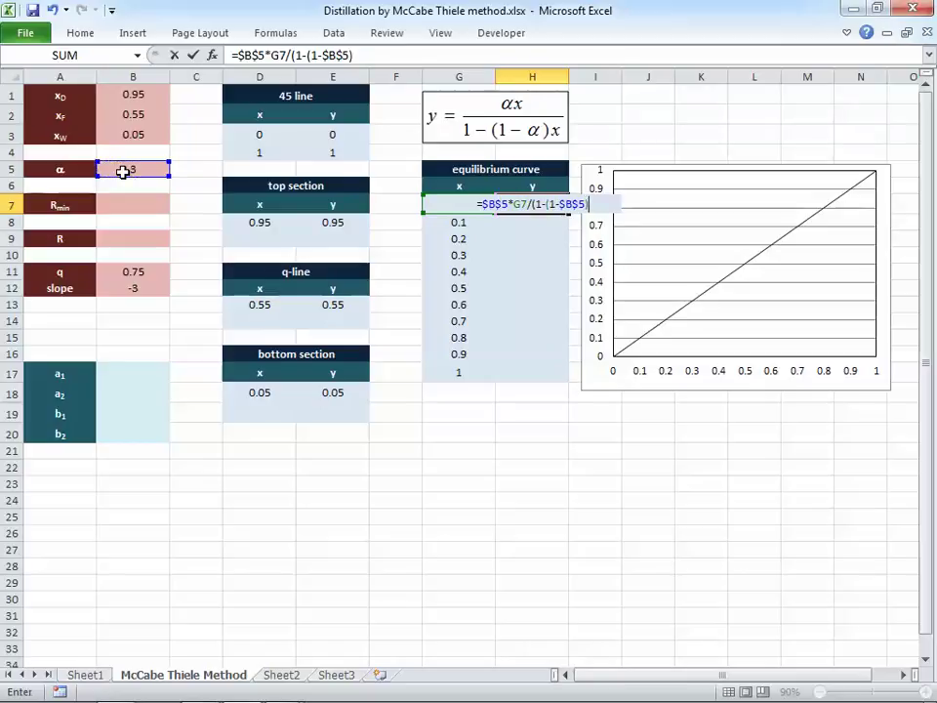
pyautogui.write('*G7)')
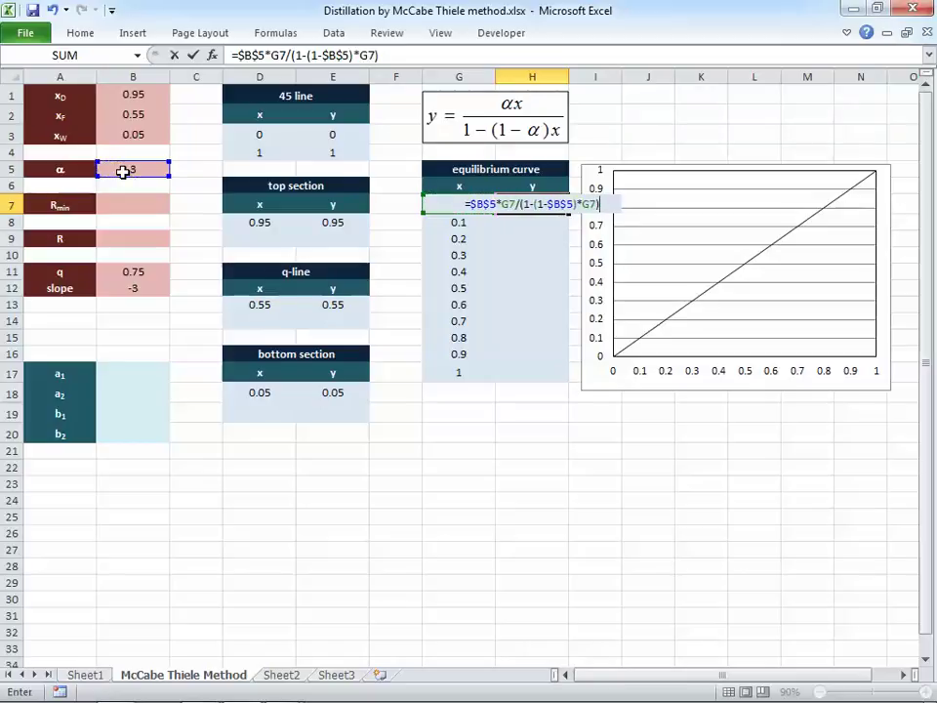
pyautogui.press('Return')
pyautogui.press('Up')
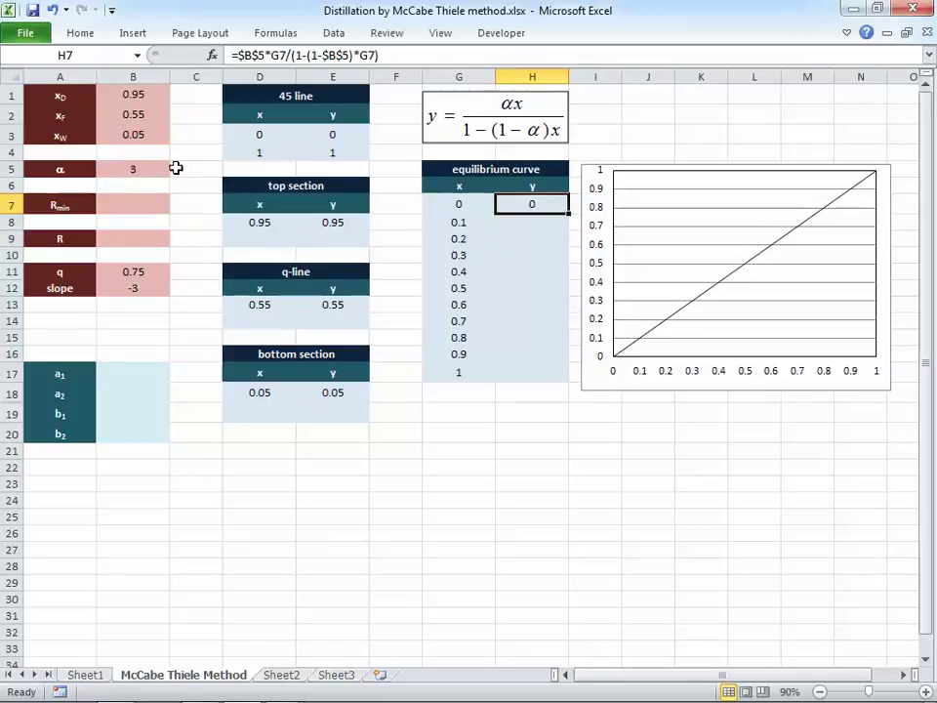
pyautogui.moveTo(571, 212); pyautogui.dragTo(458, 187)
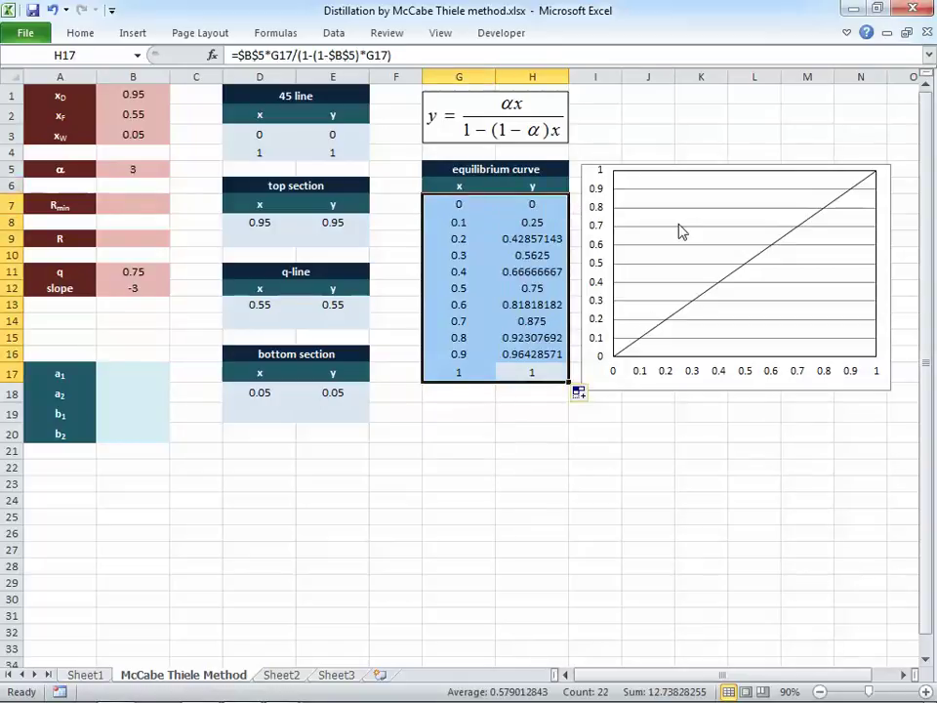
# Step: Add a chart series named Equilibrium with G7:G17 as X values and H7:H17 as Y values
pyautogui.rightClick(681, 226)
pyautogui.click(718, 299)
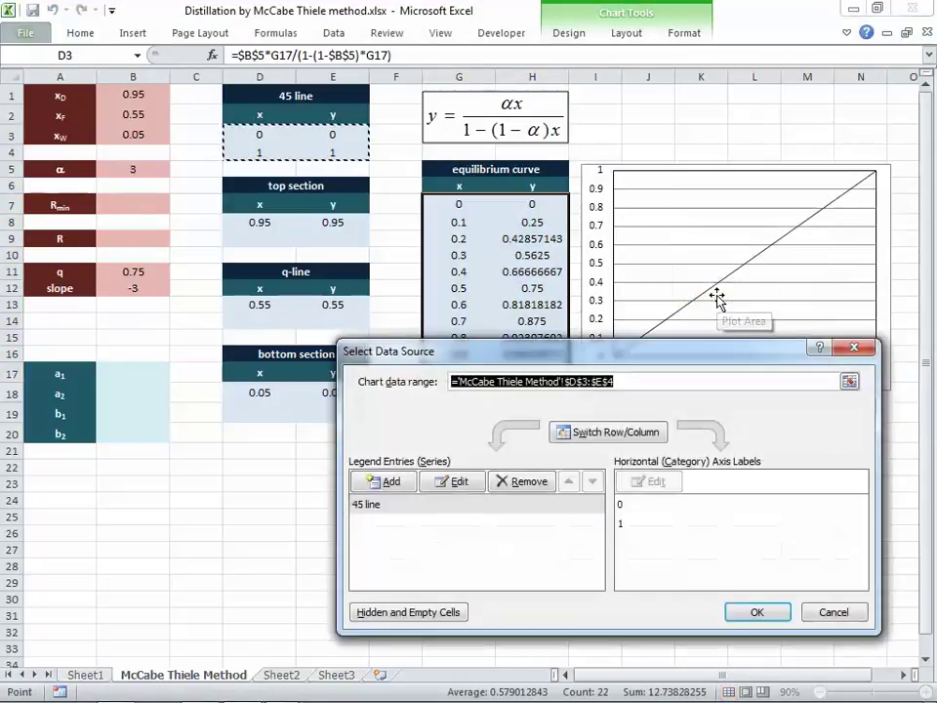
pyautogui.click(374, 483)
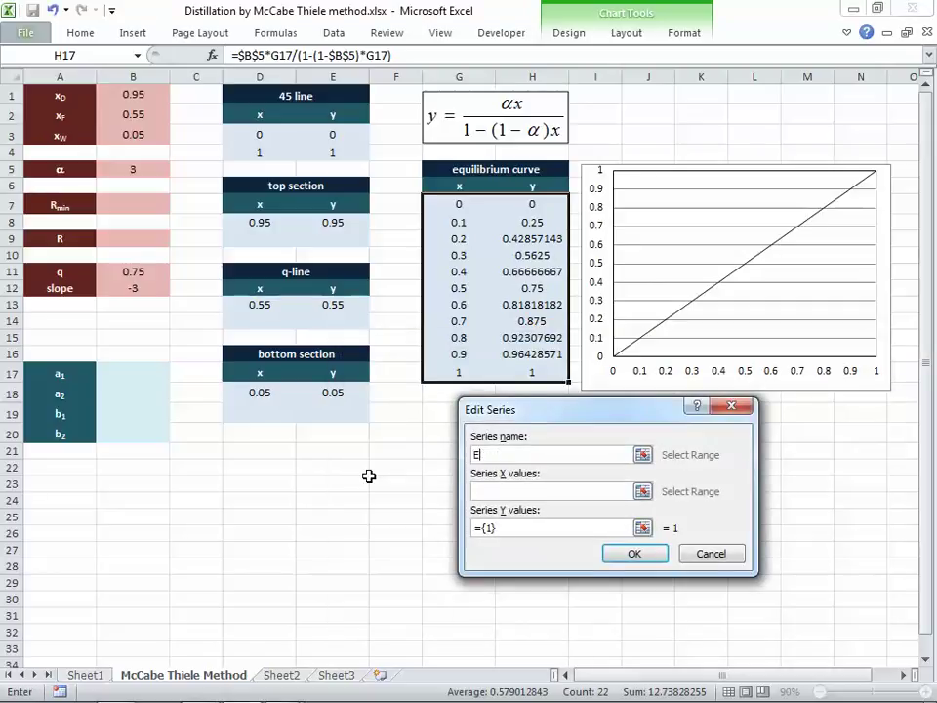
pyautogui.write('Equilibrium')
pyautogui.press('Tab')
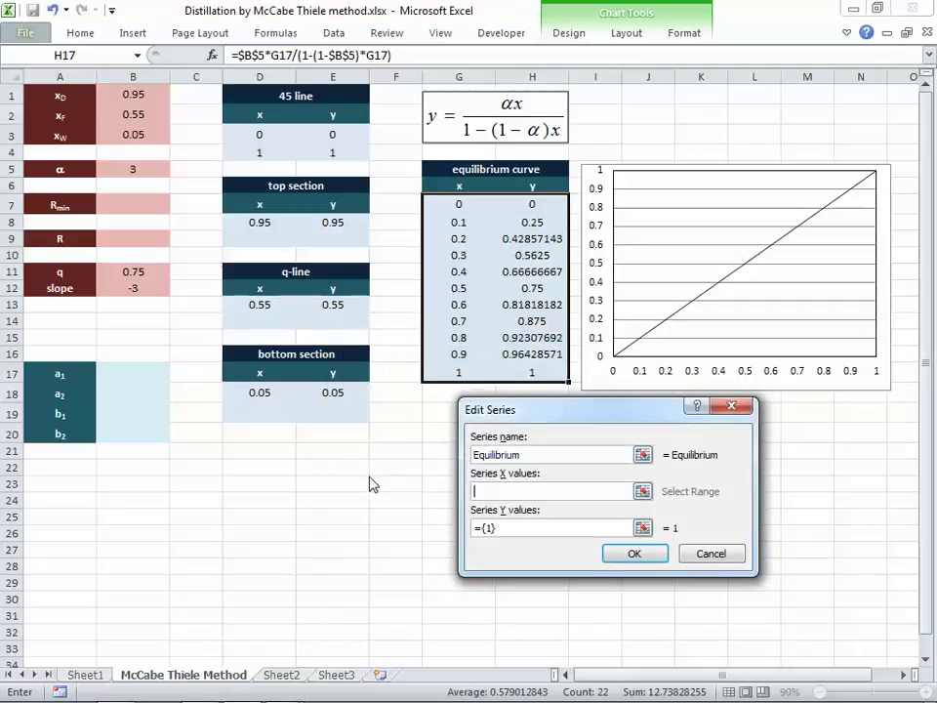
pyautogui.moveTo(459, 204); pyautogui.dragTo(463, 371)
pyautogui.moveTo(532, 205); pyautogui.dragTo(533, 372)
pyautogui.click(632, 554)
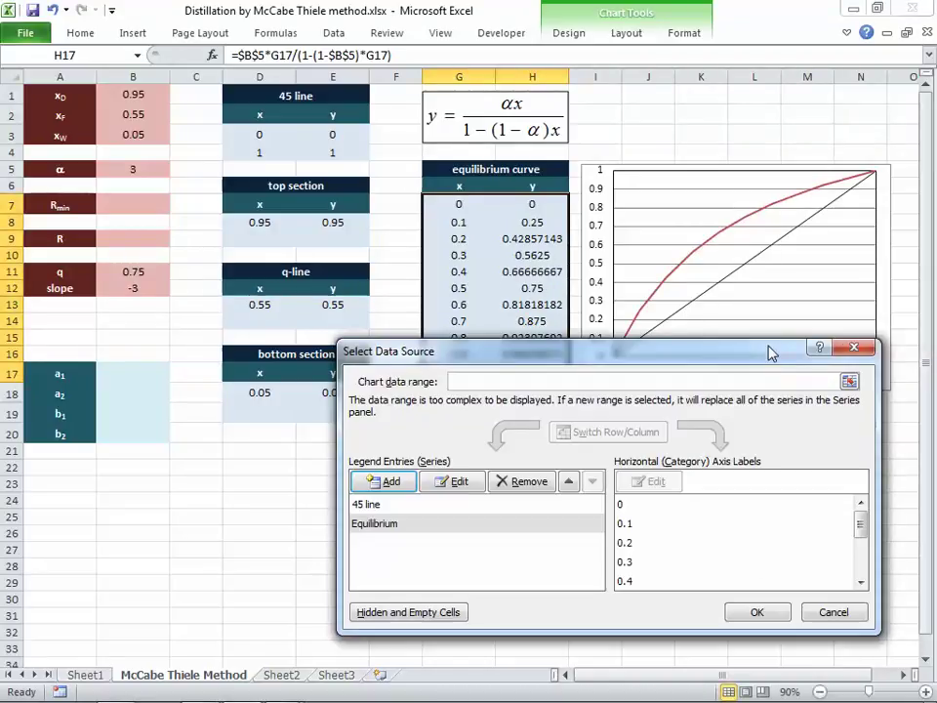
pyautogui.click(757, 612)
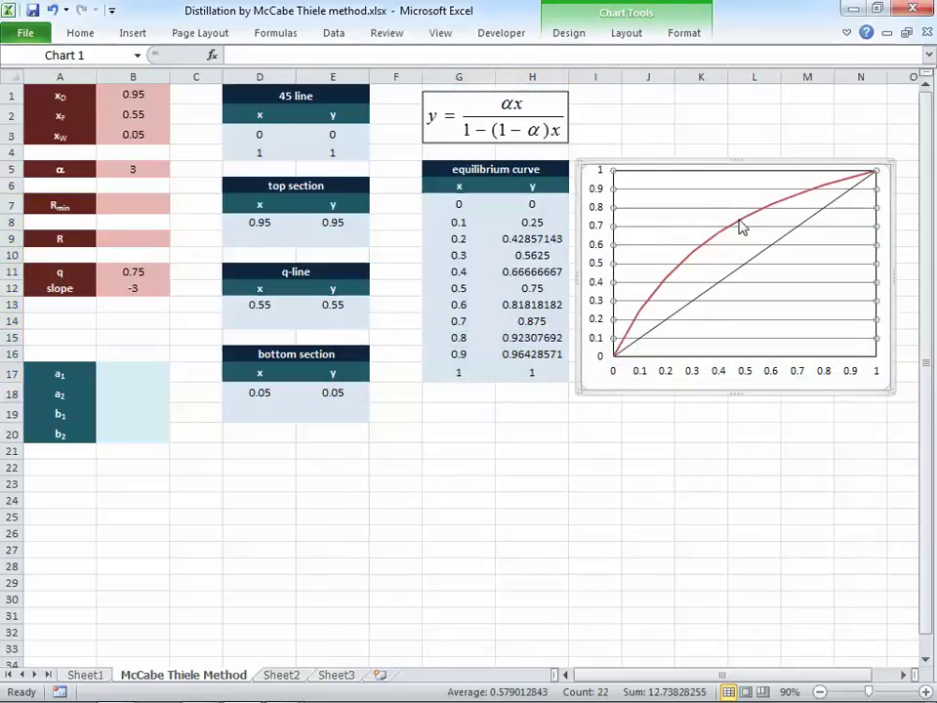
# Step: Set the Equilibrium series' line width to 1 pt in the chart
pyautogui.click(742, 227)
pyautogui.doubleClick(742, 226)
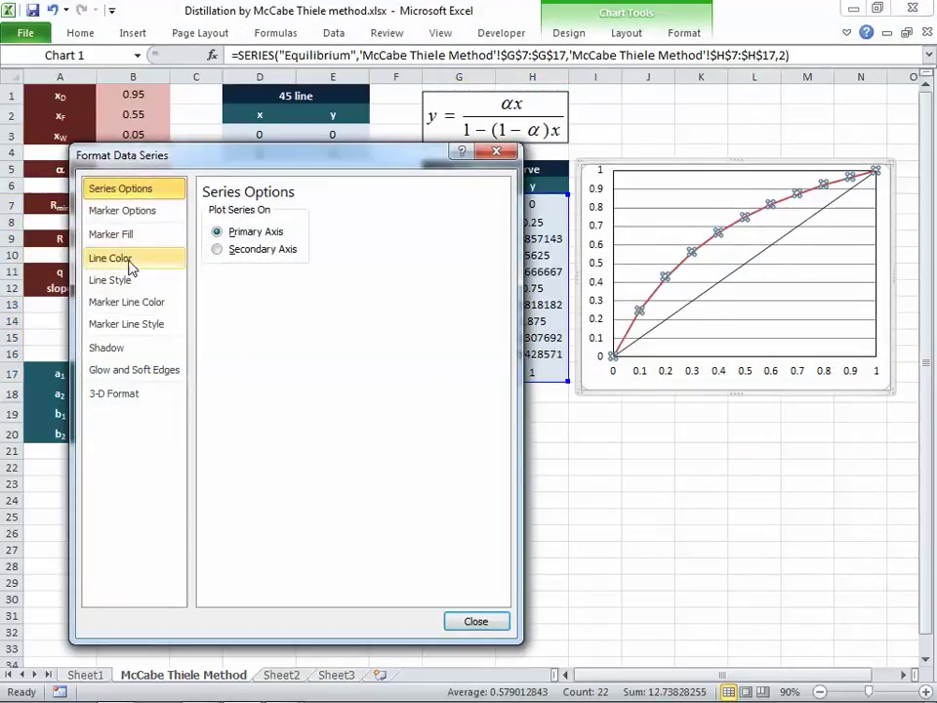
pyautogui.click(182, 280)
pyautogui.click(341, 217)
pyautogui.click(340, 217)
pyautogui.click(341, 217)
pyautogui.click(341, 217)
pyautogui.click(341, 216)
pyautogui.click(475, 621)
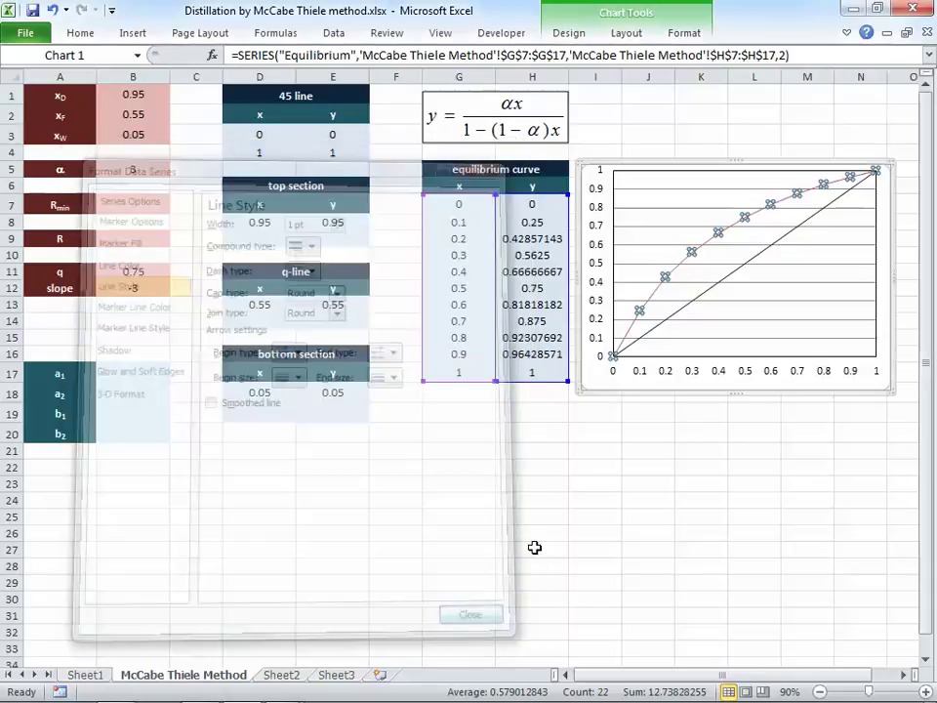
pyautogui.click(645, 412)
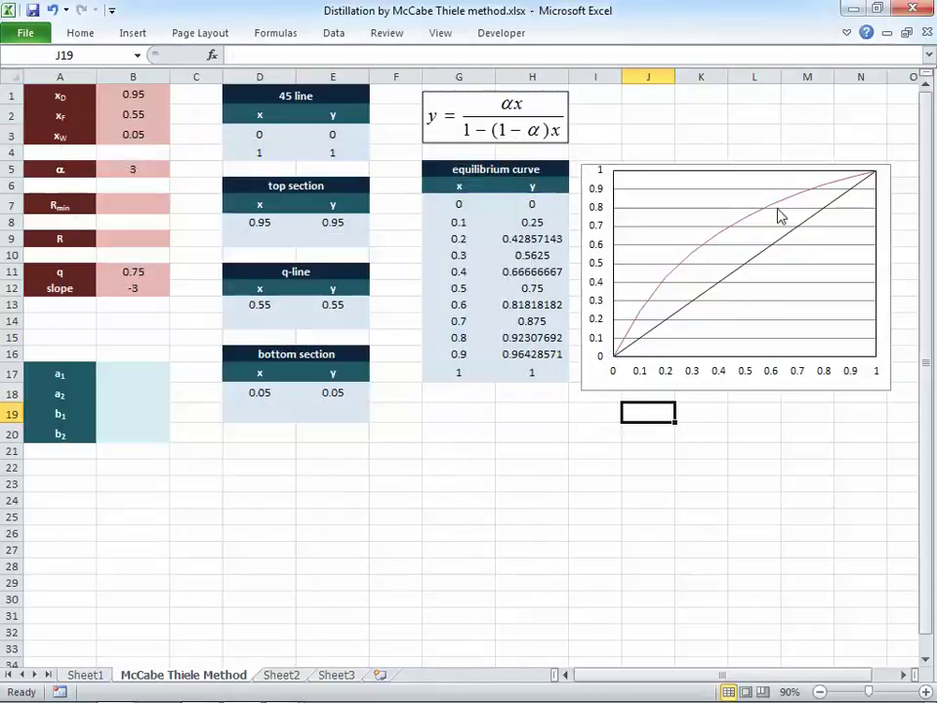
# Step: Turn on the smoothed line option for the chart's Equilibrium series
pyautogui.click(742, 219)
pyautogui.doubleClick(742, 219)
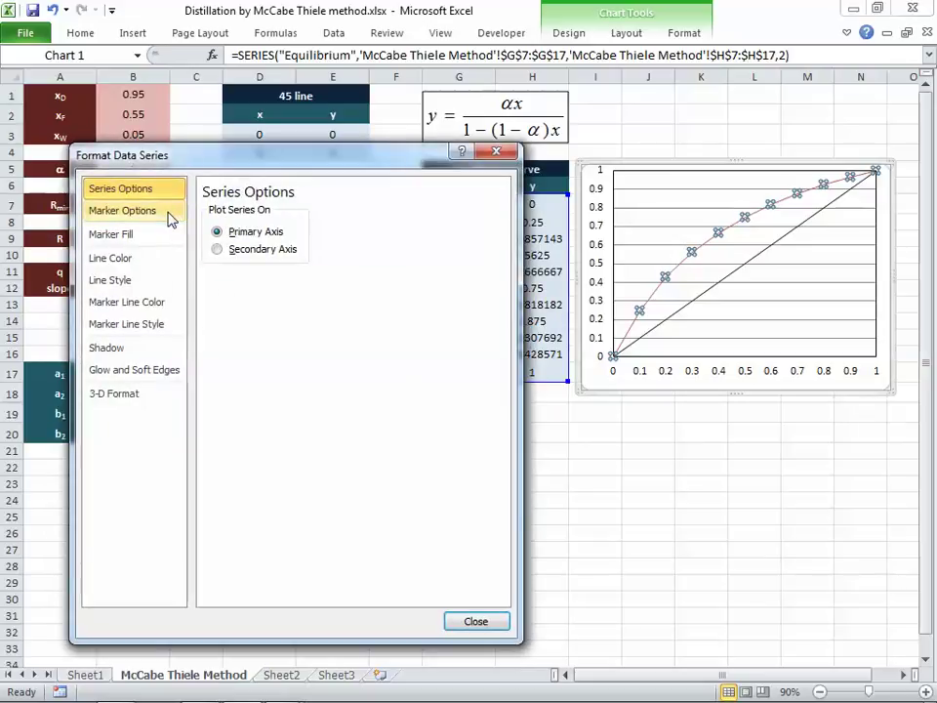
pyautogui.click(133, 281)
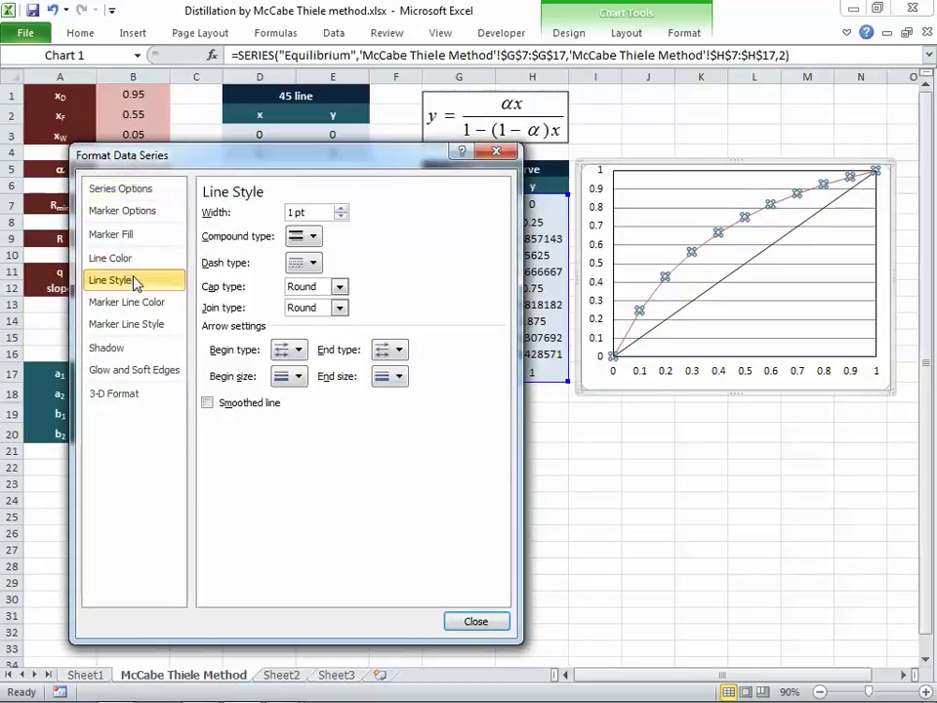
pyautogui.click(249, 404)
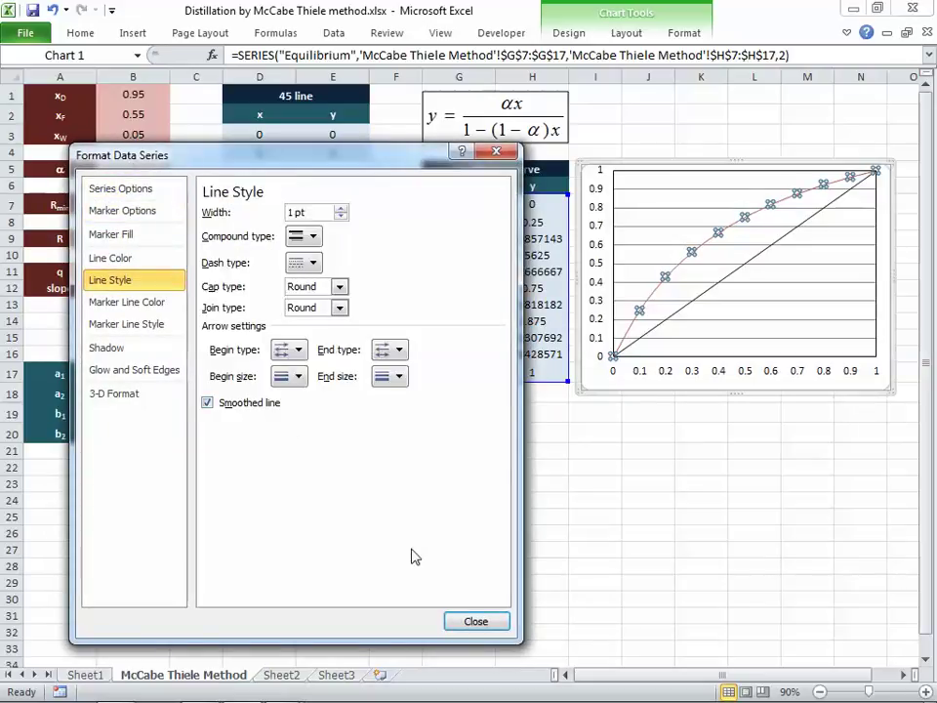
pyautogui.click(476, 621)
pyautogui.click(701, 465)
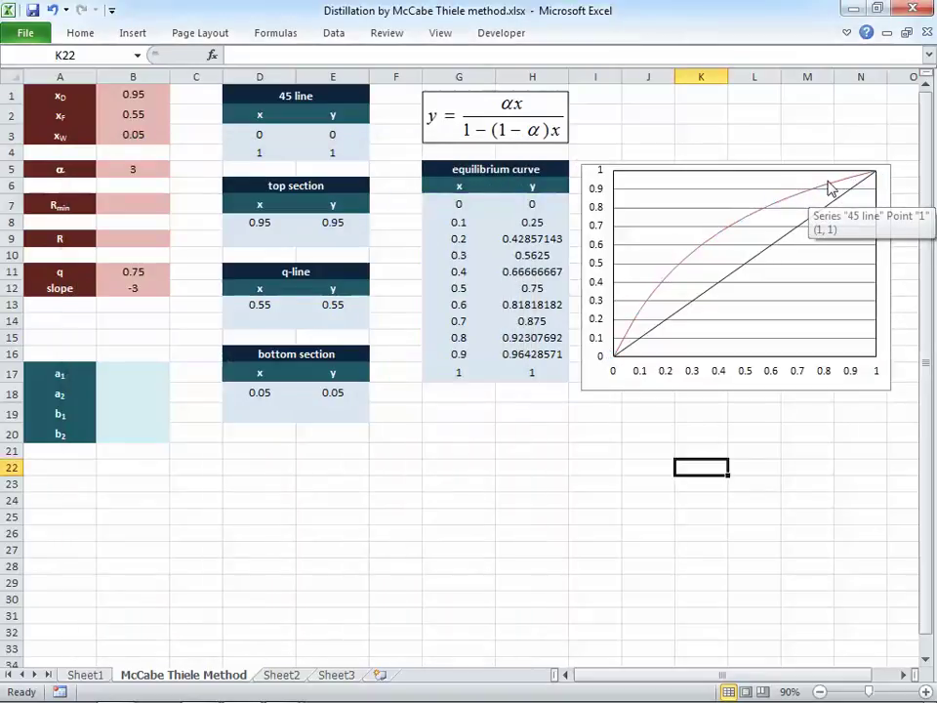
# Step: Thin the chart's major gridlines to 0.25 pt and change their dash type
pyautogui.doubleClick(703, 194)
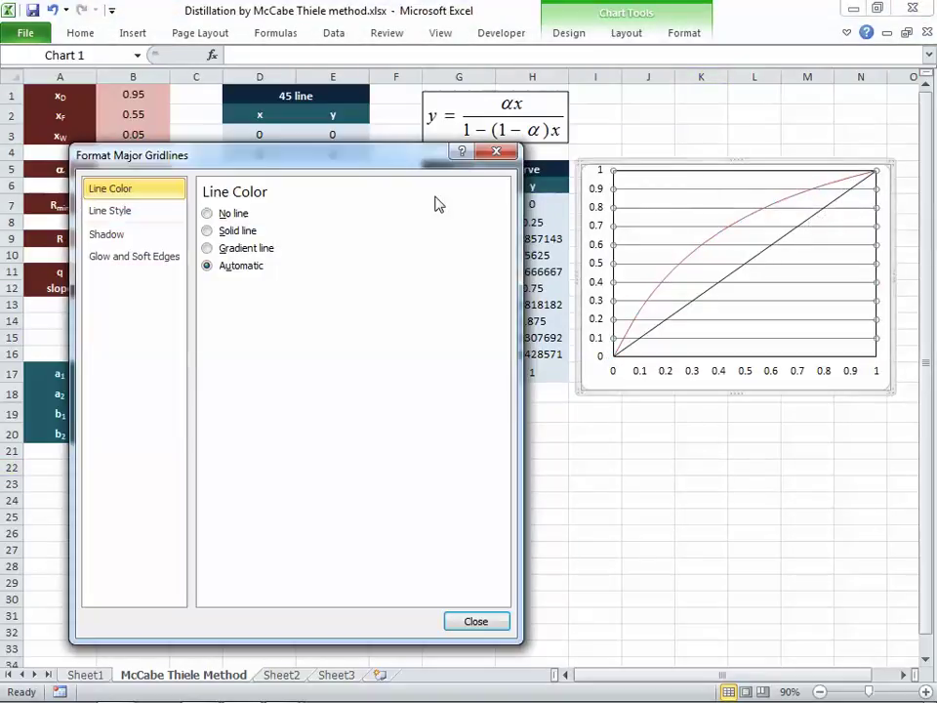
pyautogui.click(130, 213)
pyautogui.click(341, 216)
pyautogui.click(340, 216)
pyautogui.click(341, 216)
pyautogui.click(341, 209)
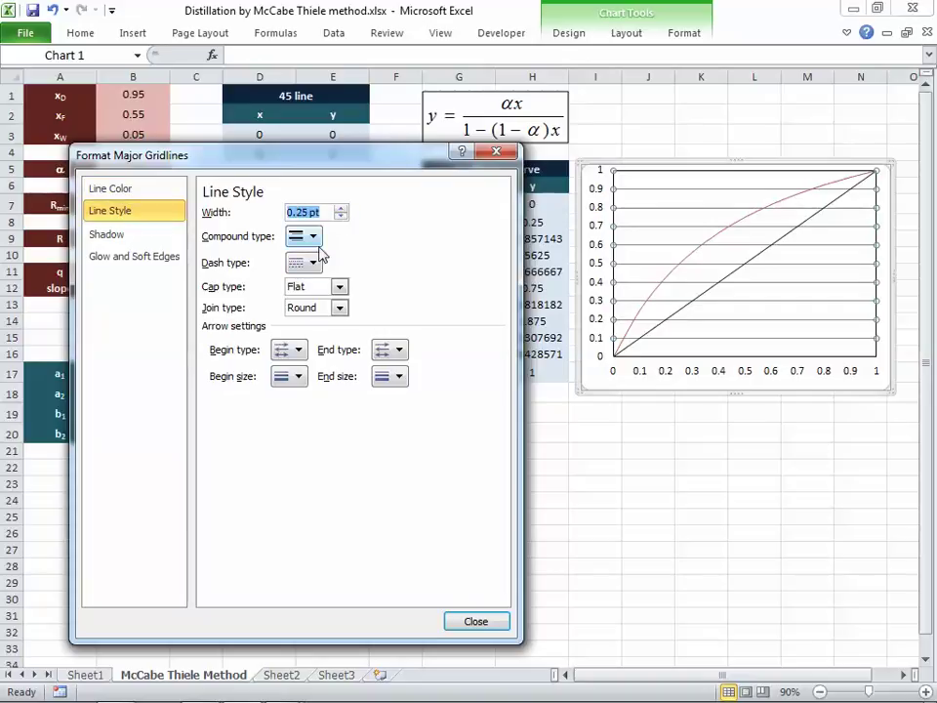
pyautogui.click(313, 263)
pyautogui.click(329, 311)
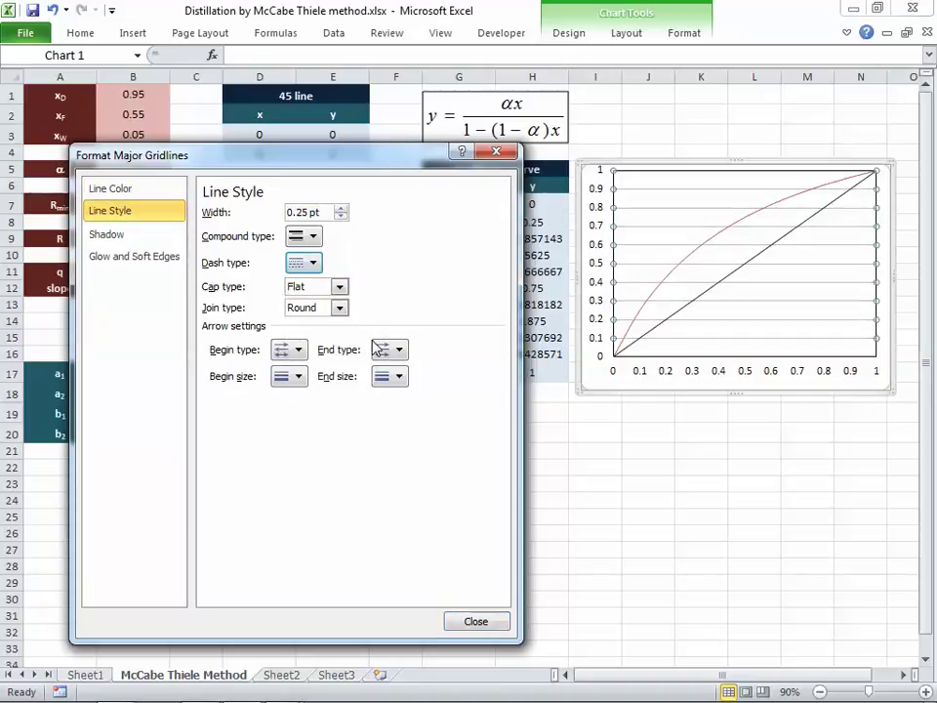
pyautogui.click(475, 621)
pyautogui.click(576, 500)
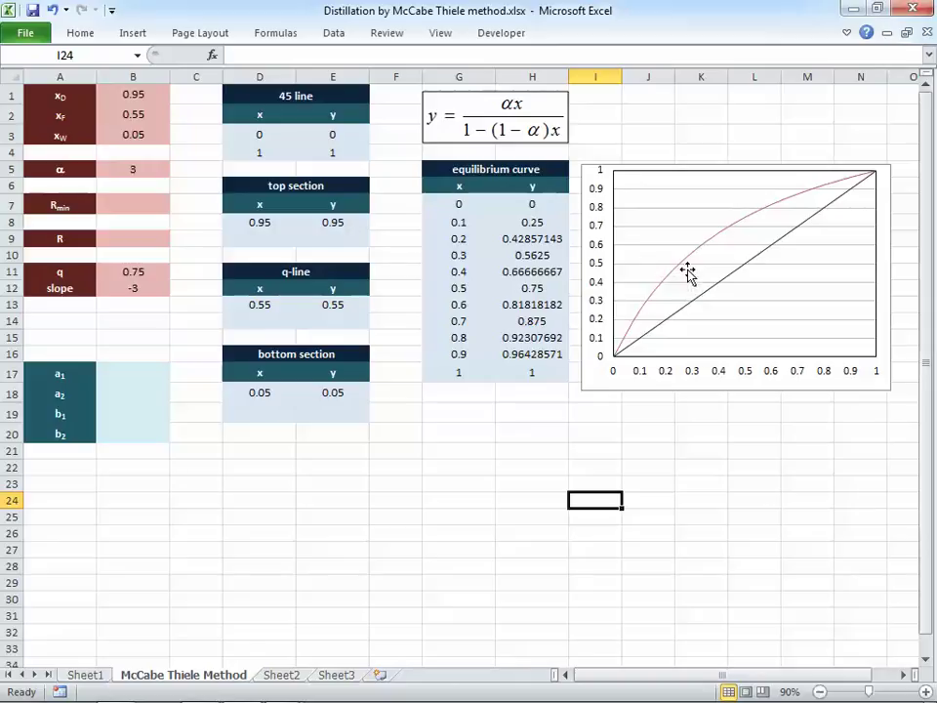
# Step: Fill the q-line's second point, with x in D14 set to 0.2 and y in E14 as =(D14-D13)*B12+D13
pyautogui.click(264, 329)
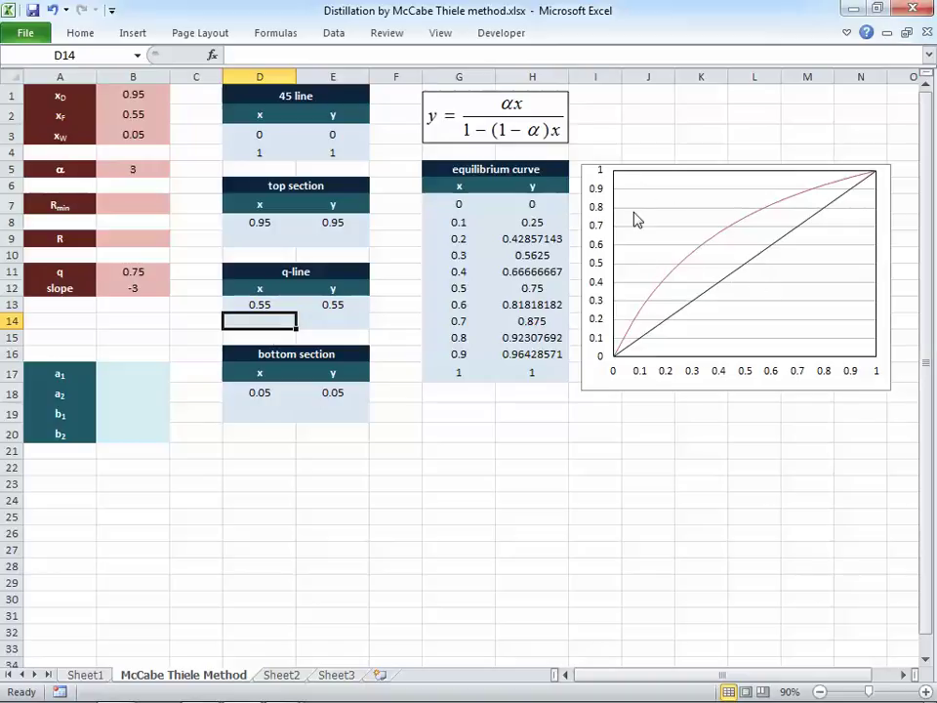
pyautogui.write('.2')
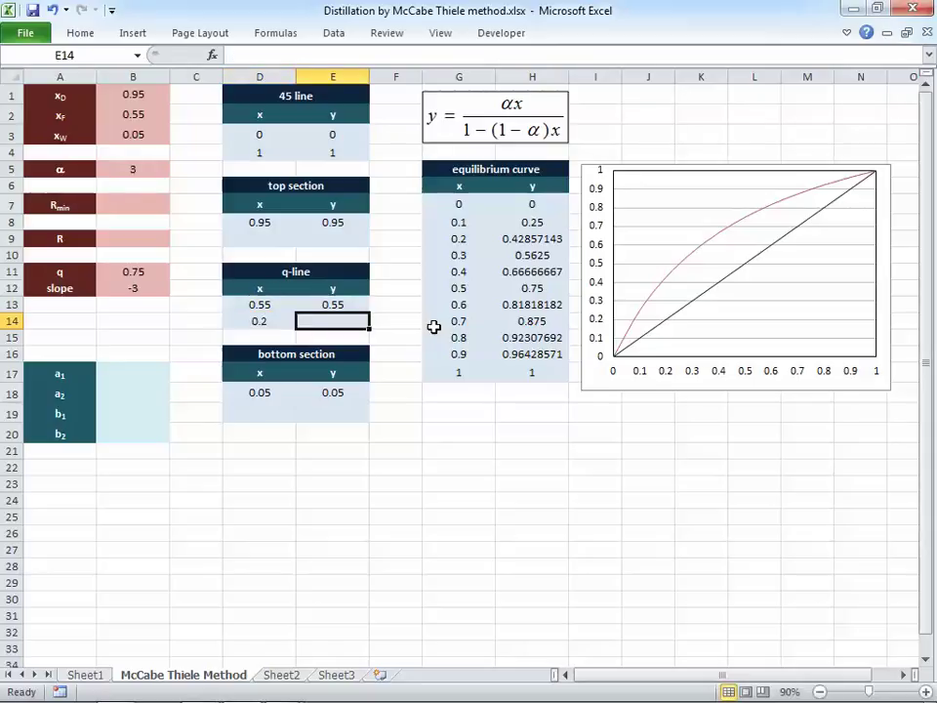
pyautogui.write('=')
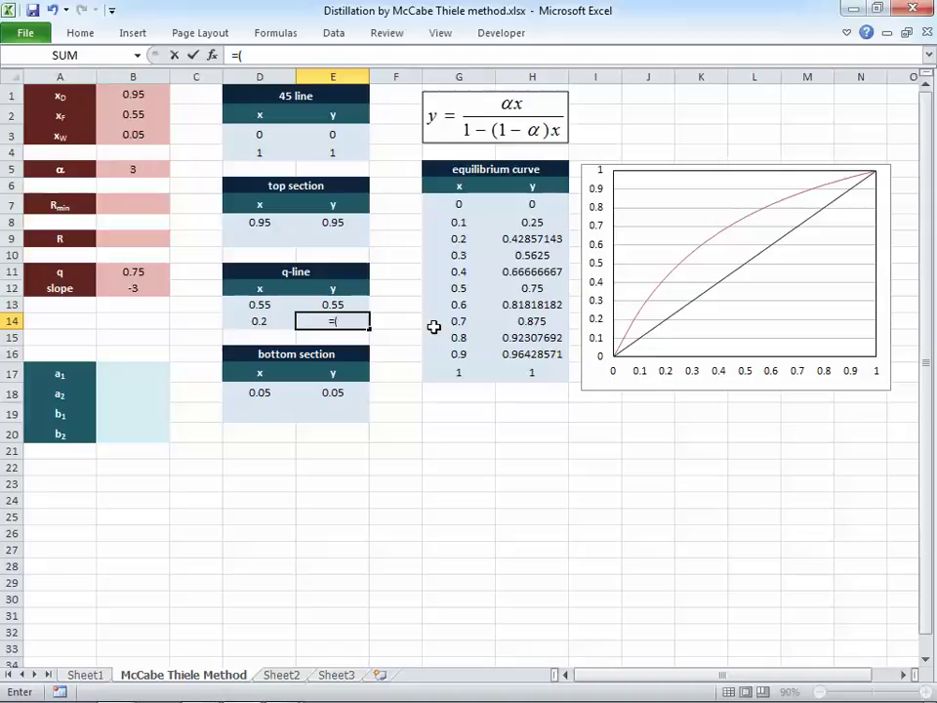
pyautogui.write('(')
pyautogui.press('Left')
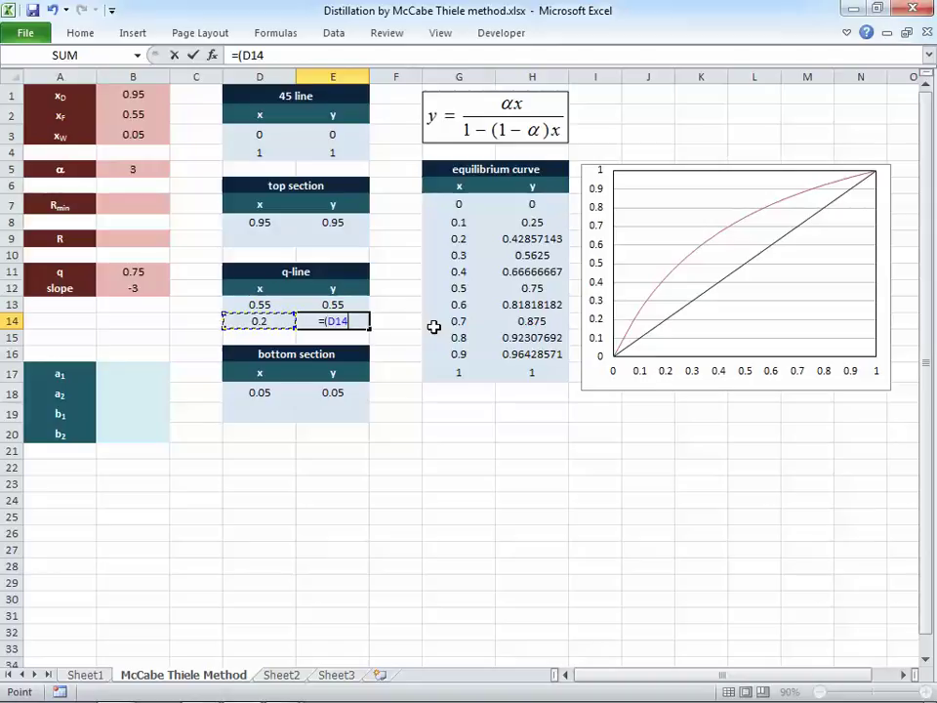
pyautogui.write('-')
pyautogui.press('Up')
pyautogui.press('Left')
pyautogui.write(')')
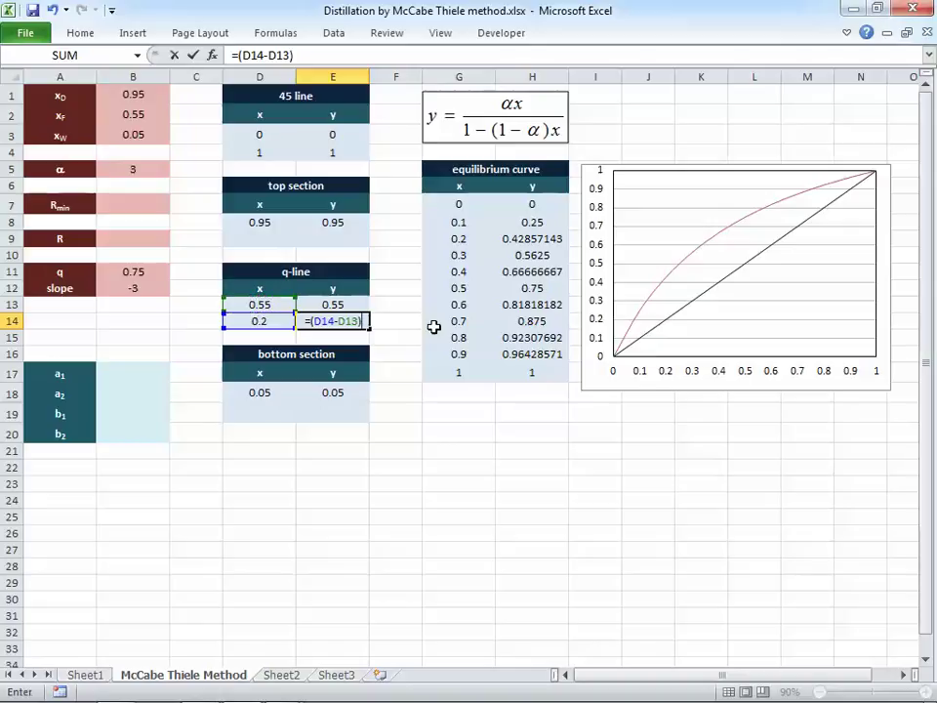
pyautogui.write('*')
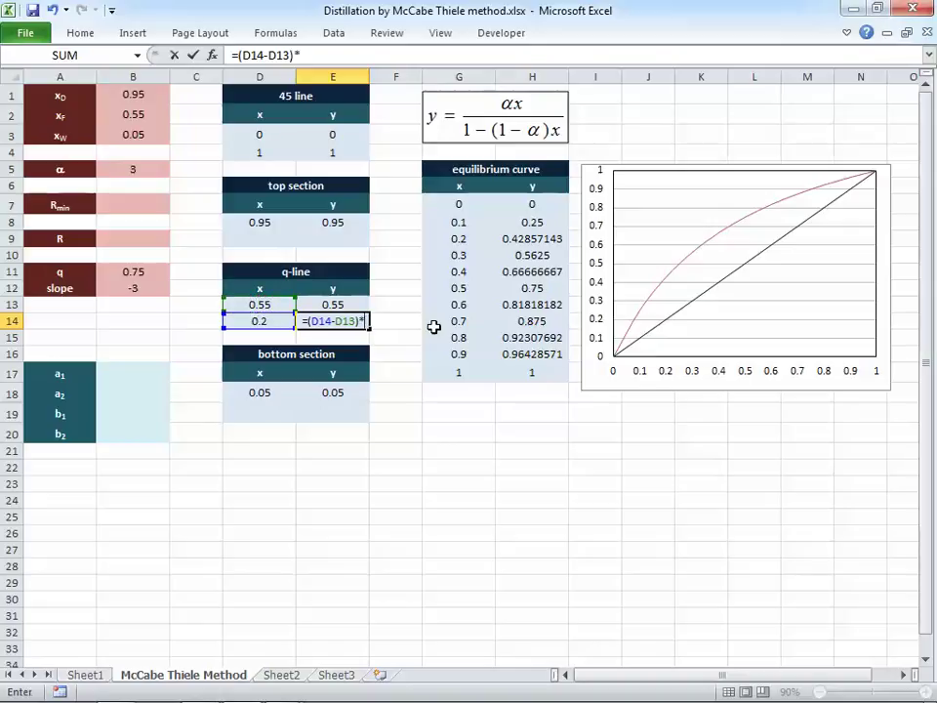
pyautogui.click(112, 288)
pyautogui.write('+')
pyautogui.click(278, 306)
pyautogui.press('Tab')
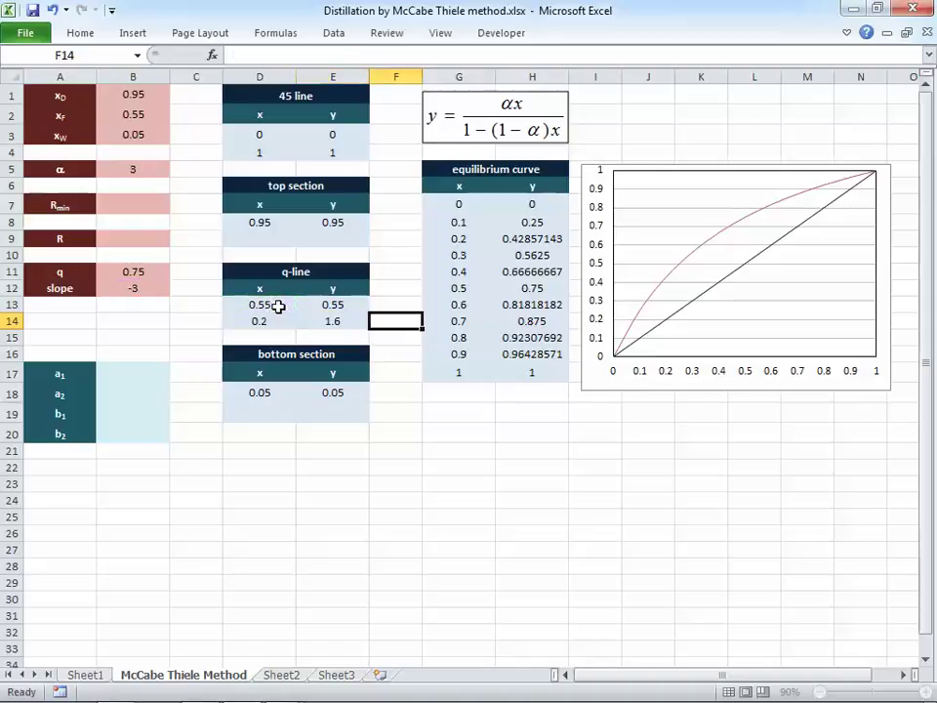
pyautogui.moveTo(323, 318); pyautogui.dragTo(275, 321)
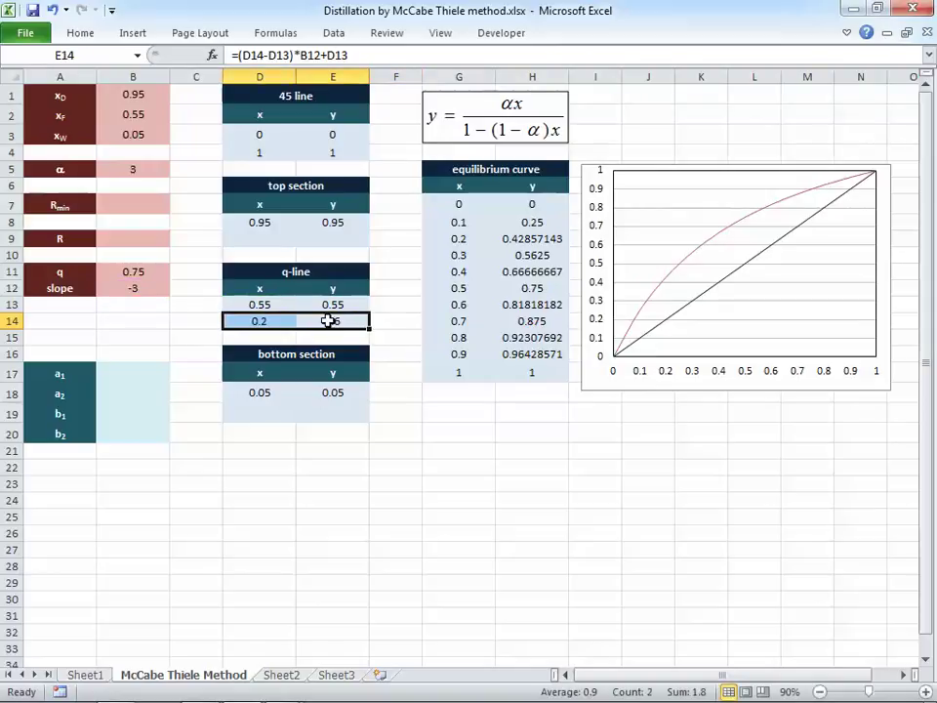
pyautogui.click(282, 320)
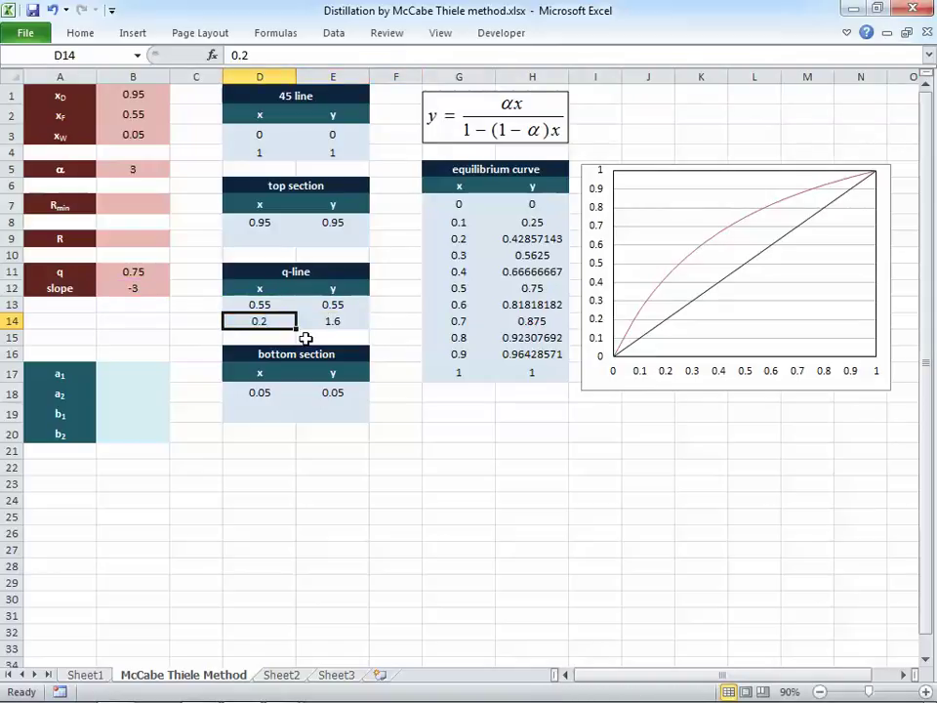
# Step: Set the q-line's second x value in D14 to 0.3 and then 0.4, and check the y formula in E14
pyautogui.write('.3')
pyautogui.press('Tab')
pyautogui.press('Left')
pyautogui.write('.4')
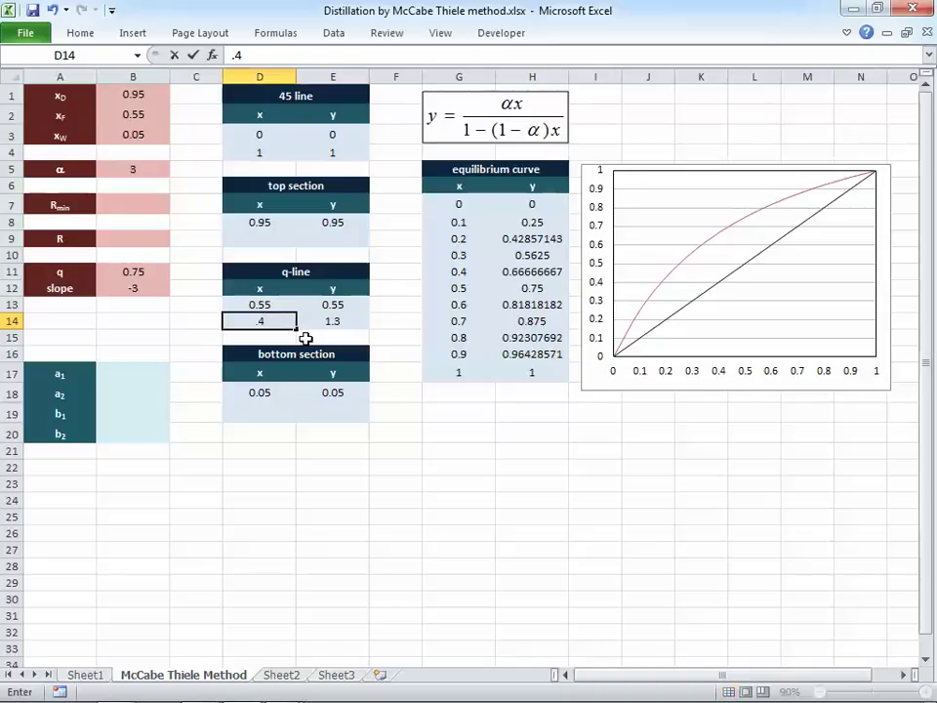
pyautogui.press('Tab')
pyautogui.press('Left')
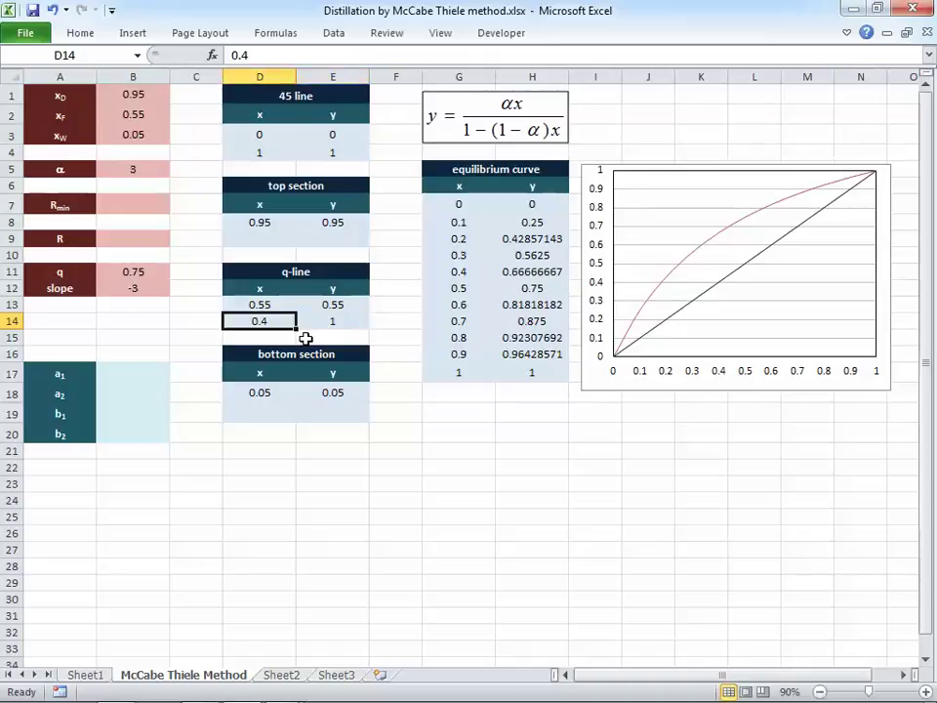
pyautogui.press('Tab')
pyautogui.moveTo(262, 305); pyautogui.dragTo(266, 332)
pyautogui.doubleClick(302, 322)
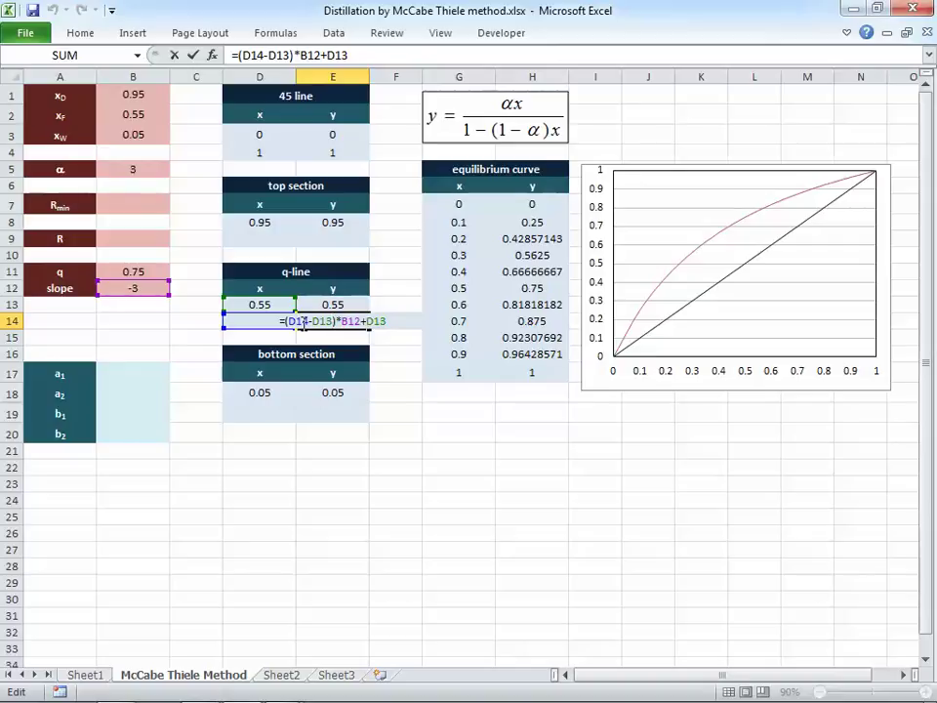
pyautogui.hotkey('ctrl', 'Return')
# Step: Add a series named q-line to the chart, with X values D13:D14 and Y values E13:E14
pyautogui.moveTo(260, 304); pyautogui.dragTo(275, 322)
pyautogui.keyDown('ctrl'); pyautogui.moveTo(333, 305); pyautogui.dragTo(346, 318); pyautogui.keyUp('ctrl')
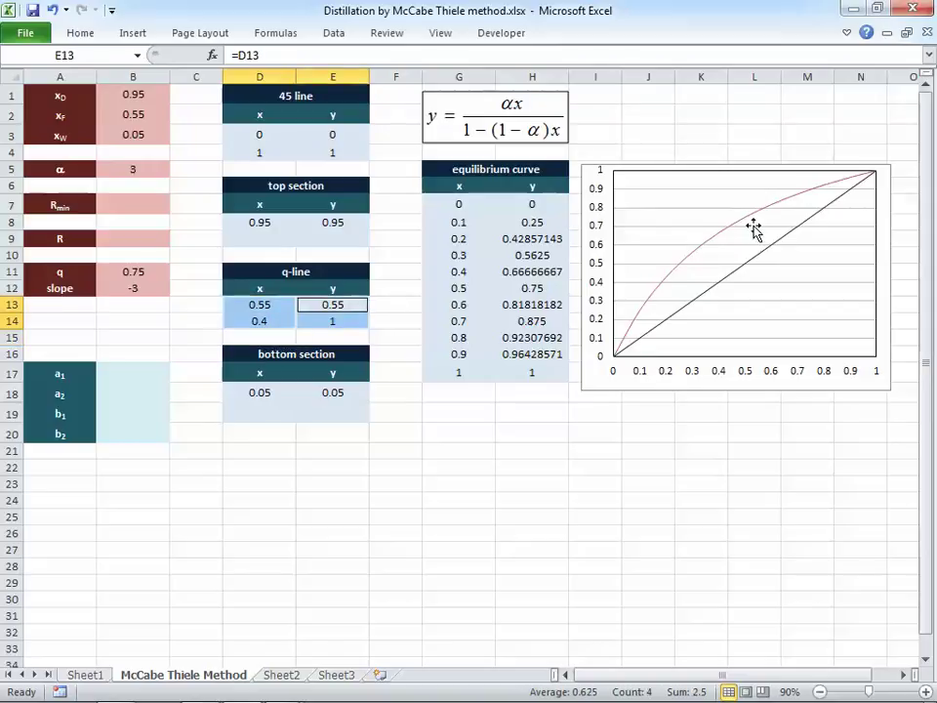
pyautogui.rightClick(681, 213)
pyautogui.click(731, 280)
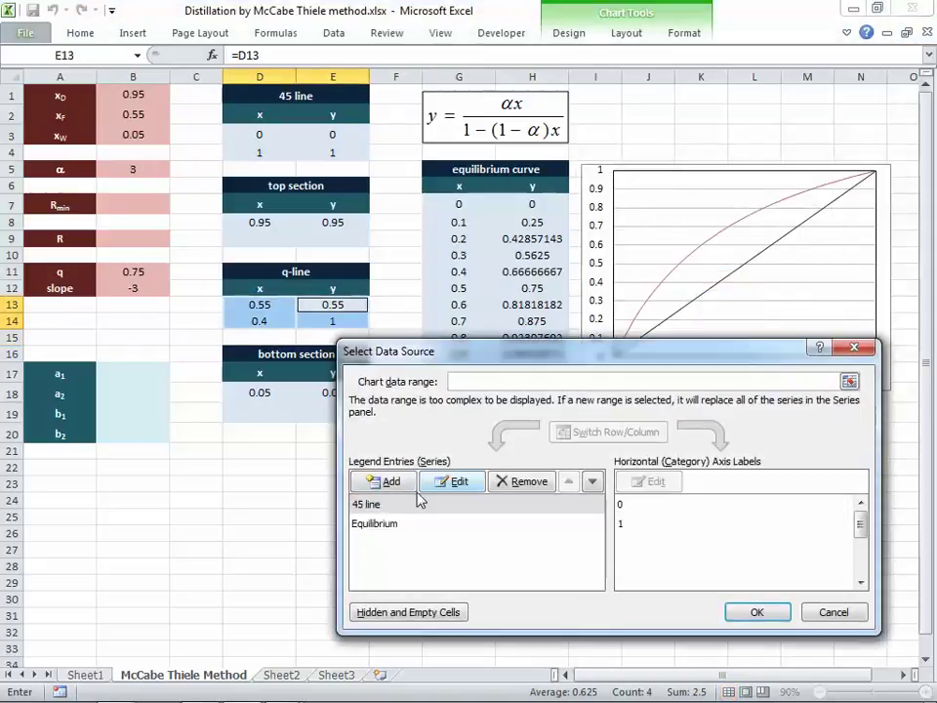
pyautogui.click(391, 482)
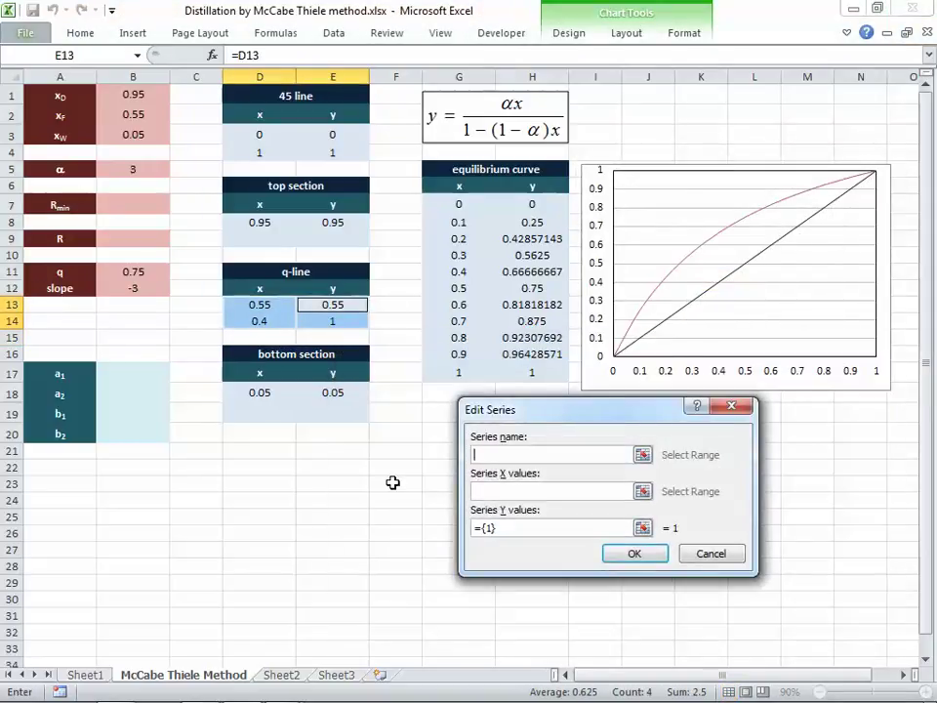
pyautogui.write('q-line')
pyautogui.press('Tab')
pyautogui.moveTo(267, 305); pyautogui.dragTo(258, 321)
pyautogui.press('Tab')
pyautogui.moveTo(337, 304); pyautogui.dragTo(361, 320)
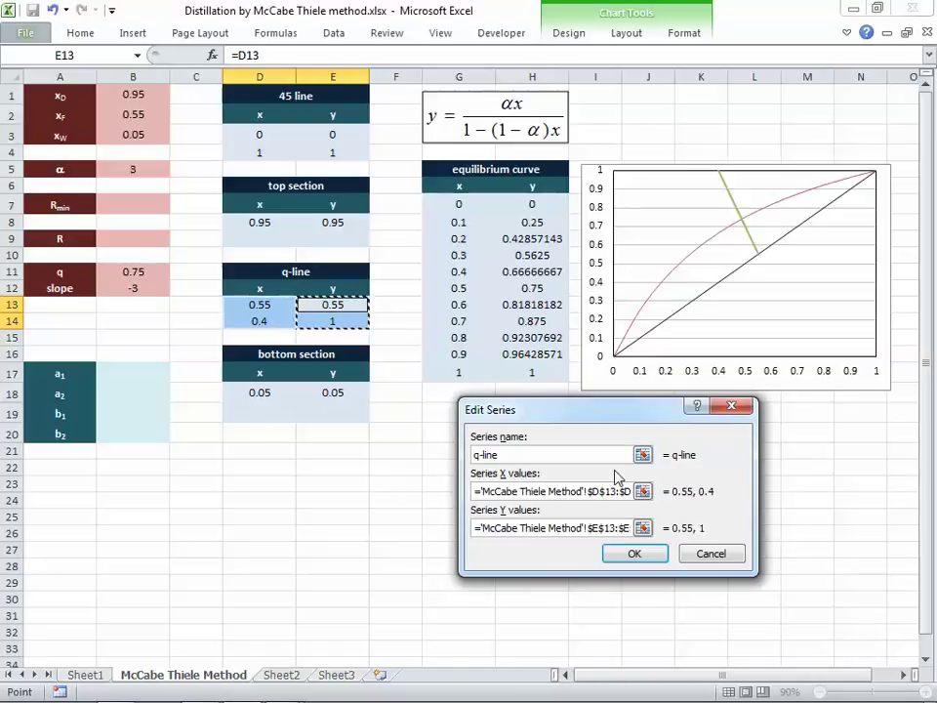
pyautogui.click(637, 554)
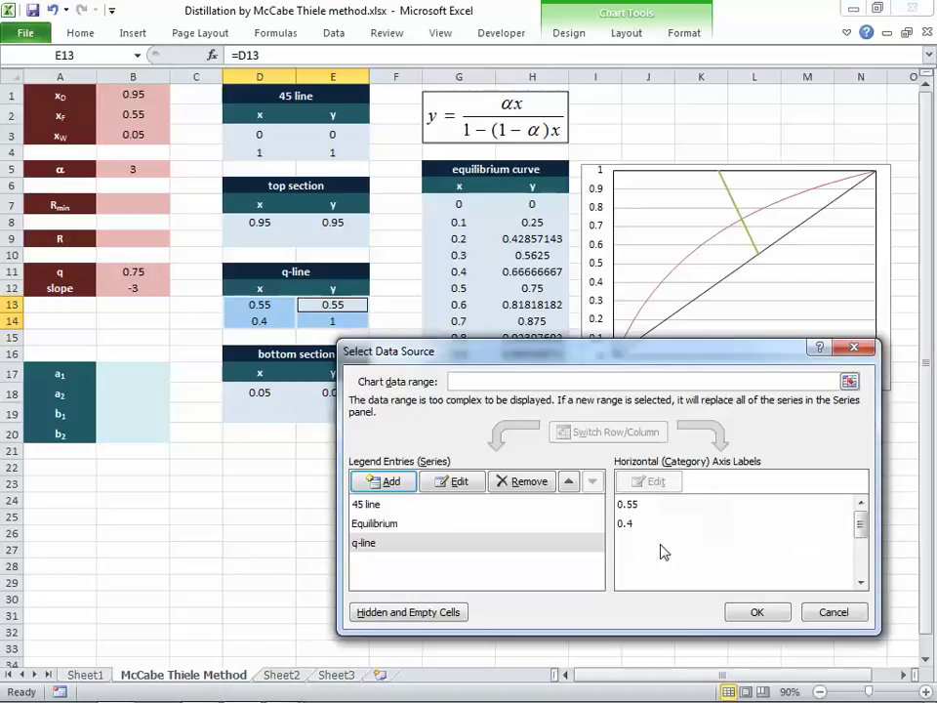
pyautogui.click(756, 611)
# Step: Set the q-line series' line width to 1 pt in the chart
pyautogui.doubleClick(727, 189)
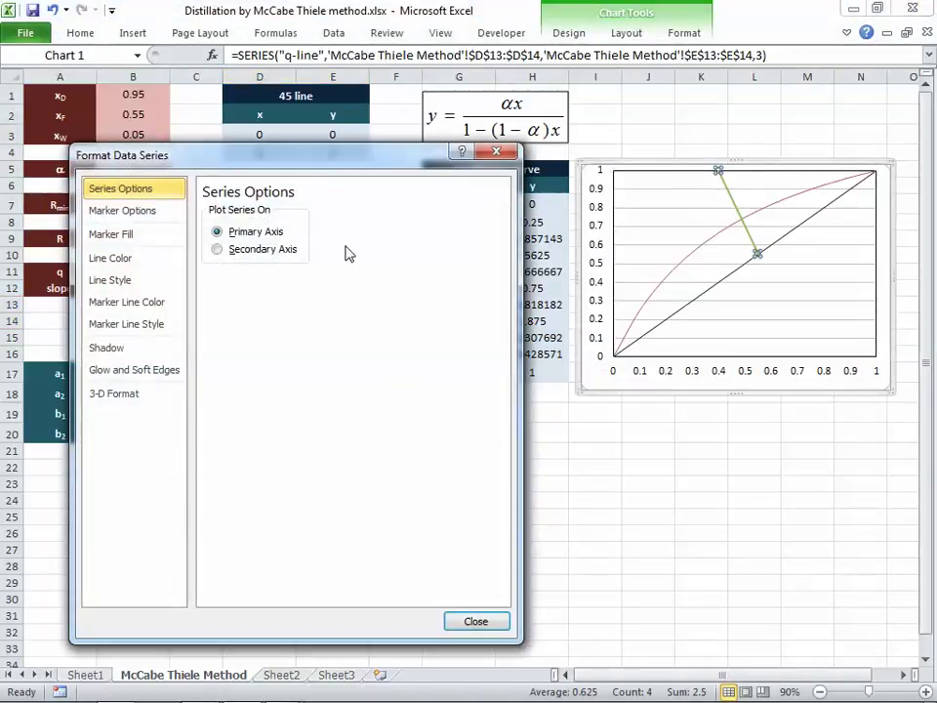
pyautogui.click(117, 280)
pyautogui.click(341, 216)
pyautogui.click(341, 216)
pyautogui.click(340, 216)
pyautogui.click(341, 215)
pyautogui.click(341, 216)
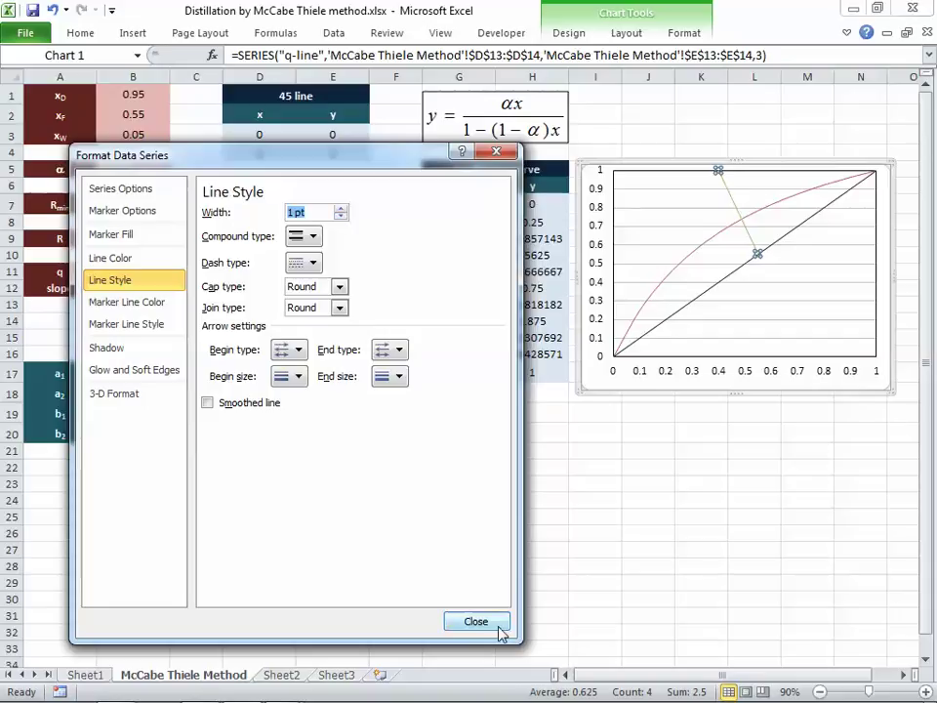
pyautogui.click(476, 621)
pyautogui.click(731, 273)
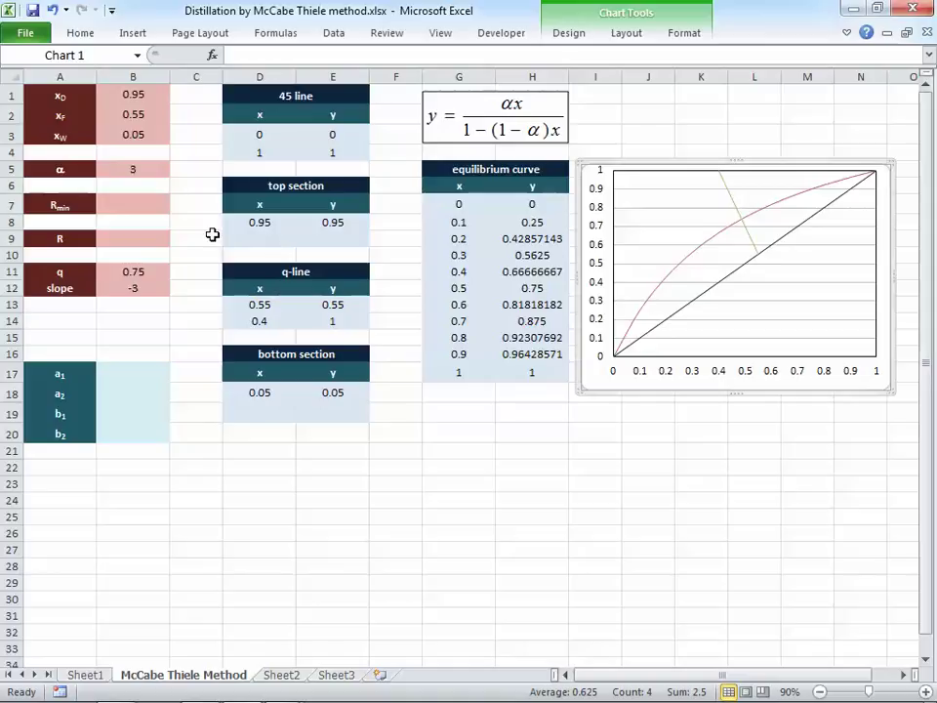
# Step: Enter 0 as the top section's second x value in D9
pyautogui.click(130, 204)
pyautogui.click(249, 237)
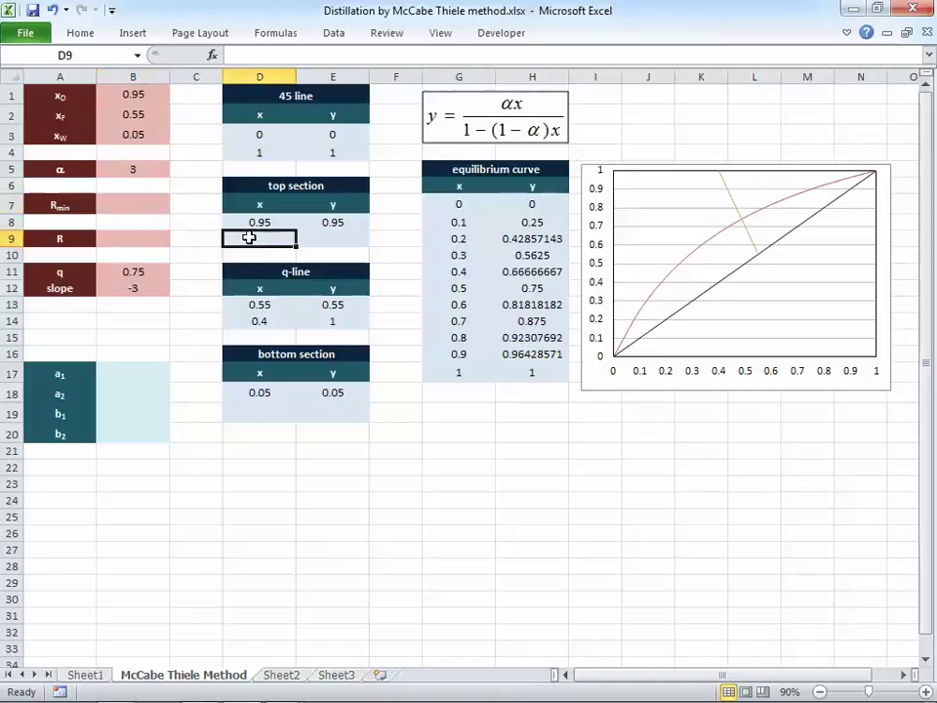
pyautogui.write('0')
pyautogui.press('Tab')
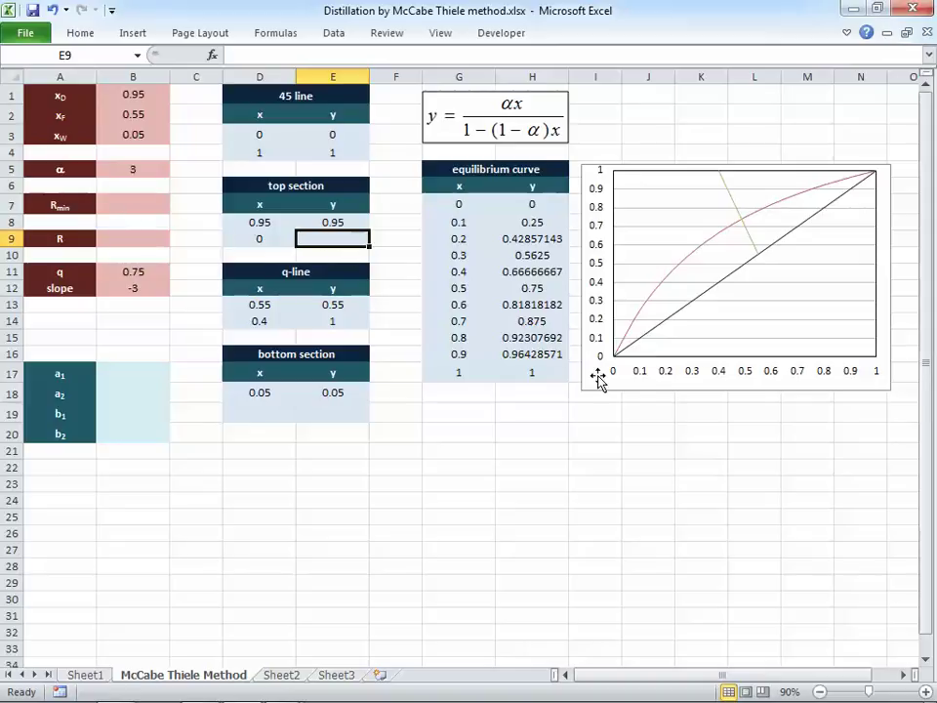
# Step: Enlarge the chart and move it over the lower part of the equilibrium curve table, starting around row 14
pyautogui.moveTo(590, 390); pyautogui.dragTo(387, 663)
pyautogui.moveTo(701, 427); pyautogui.dragTo(787, 343)
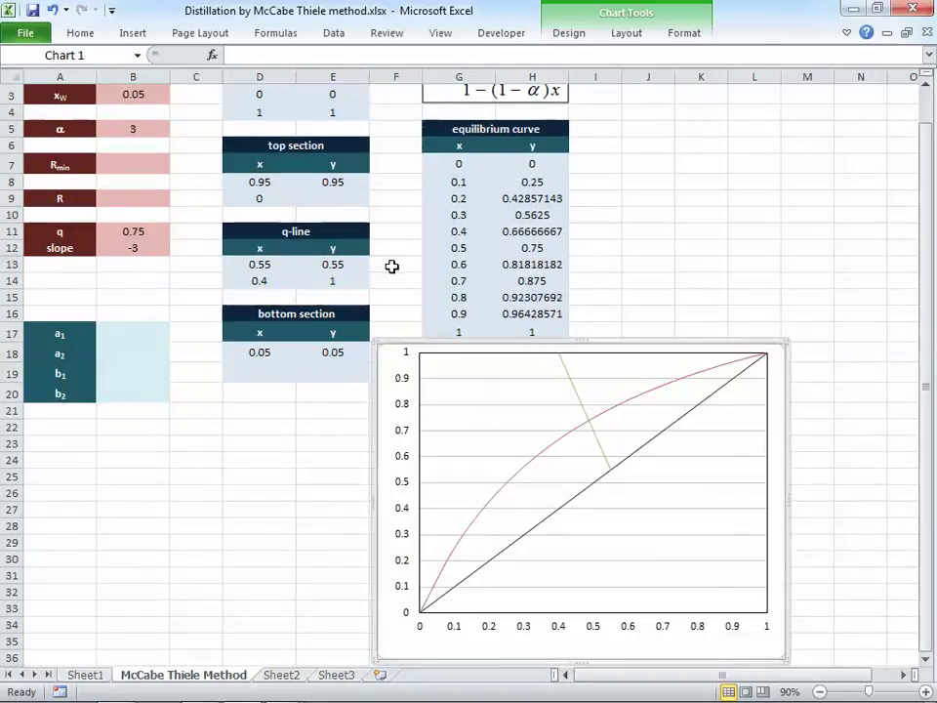
pyautogui.scroll(1, 392, 265)
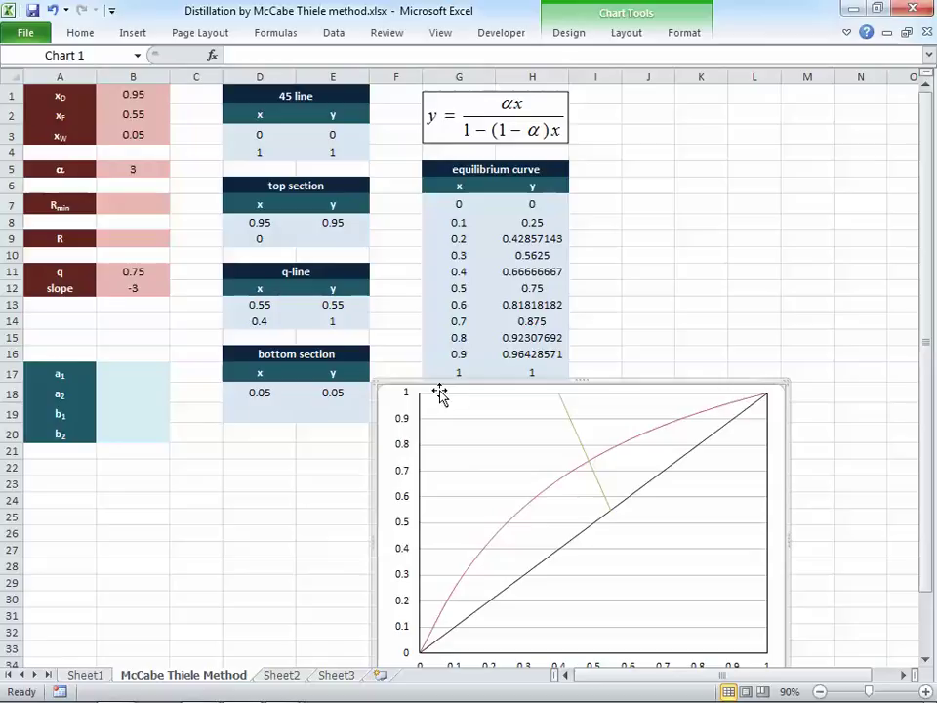
pyautogui.moveTo(439, 398); pyautogui.dragTo(455, 326)
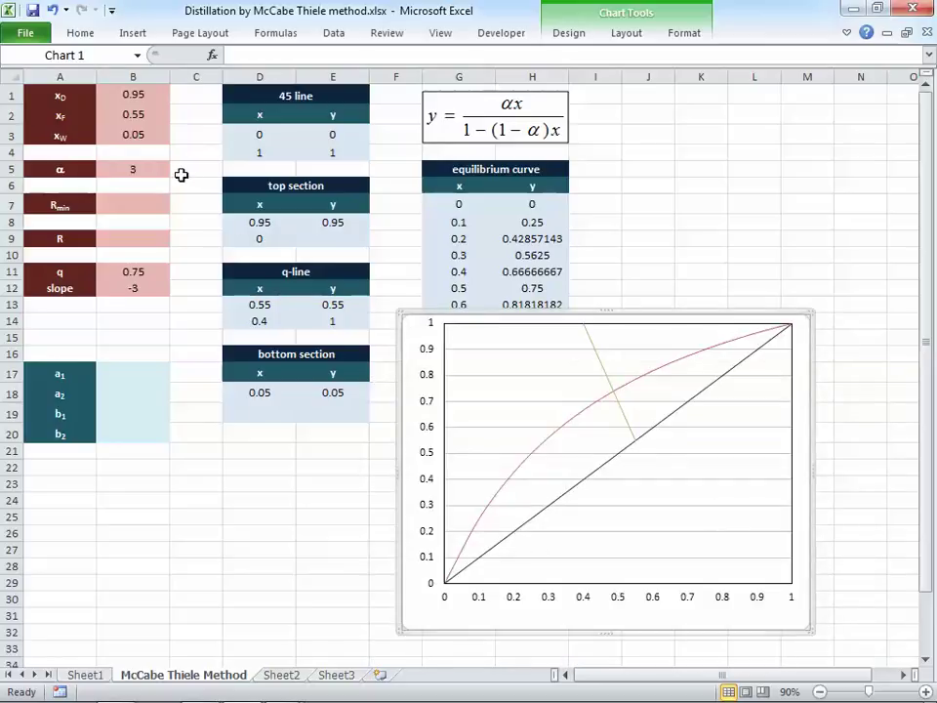
# Step: Enter 1 as Rmin in B7 and calculate the top section's second y value in E9 as =D8/(1+B7)
pyautogui.click(136, 207)
pyautogui.write('2')
pyautogui.press('Return')
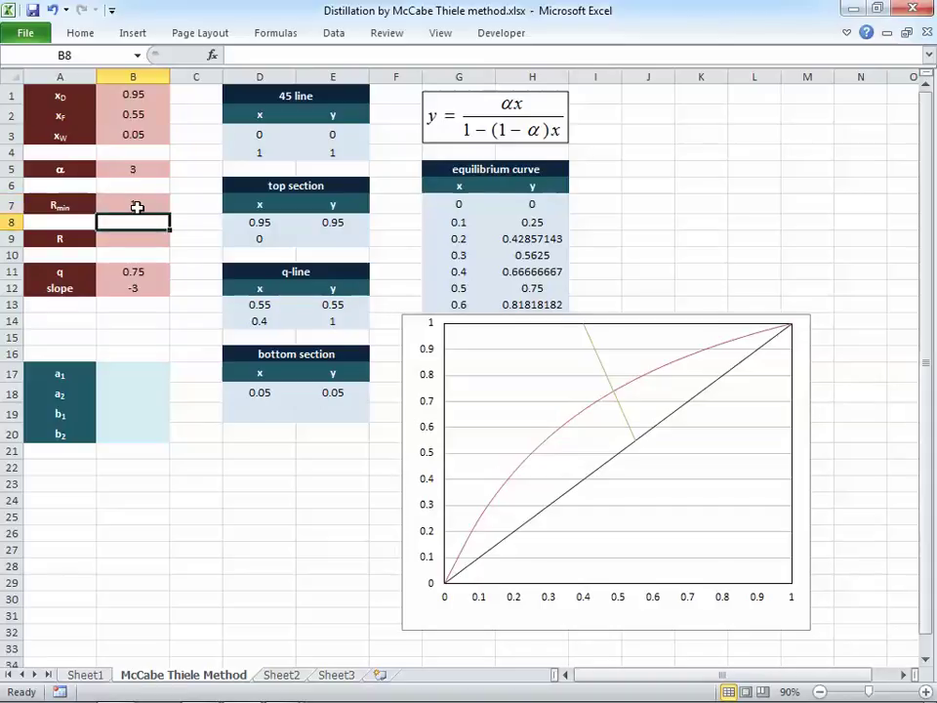
pyautogui.click(332, 239)
pyautogui.write('=')
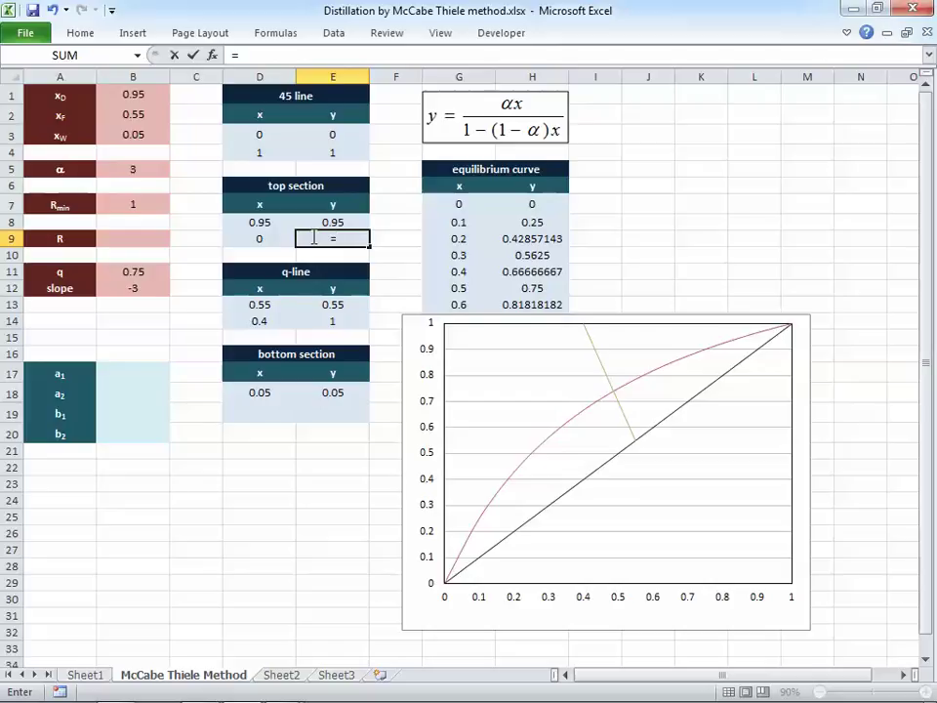
pyautogui.press('Up')
pyautogui.press('Left')
pyautogui.write('/(1+')
pyautogui.press('Up')
pyautogui.press('Left')
pyautogui.press('Left')
pyautogui.press('Left')
pyautogui.press('Up')
pyautogui.write(')')
pyautogui.press('Tab')
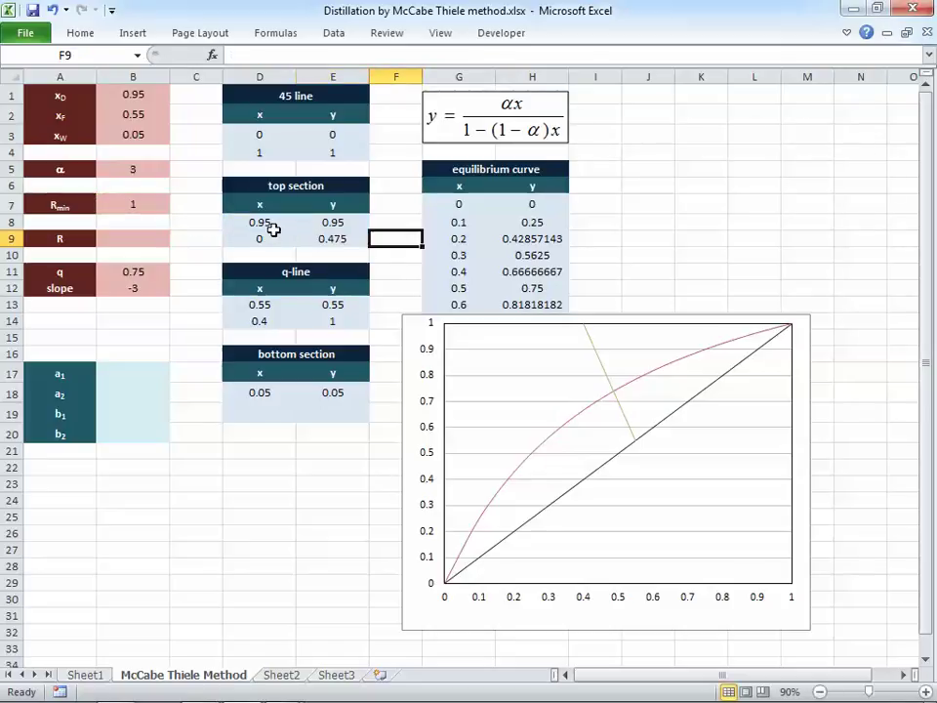
# Step: Add a series named top section to the chart, with X values D8:D9 and Y values E8:E9
pyautogui.moveTo(267, 225); pyautogui.dragTo(273, 234)
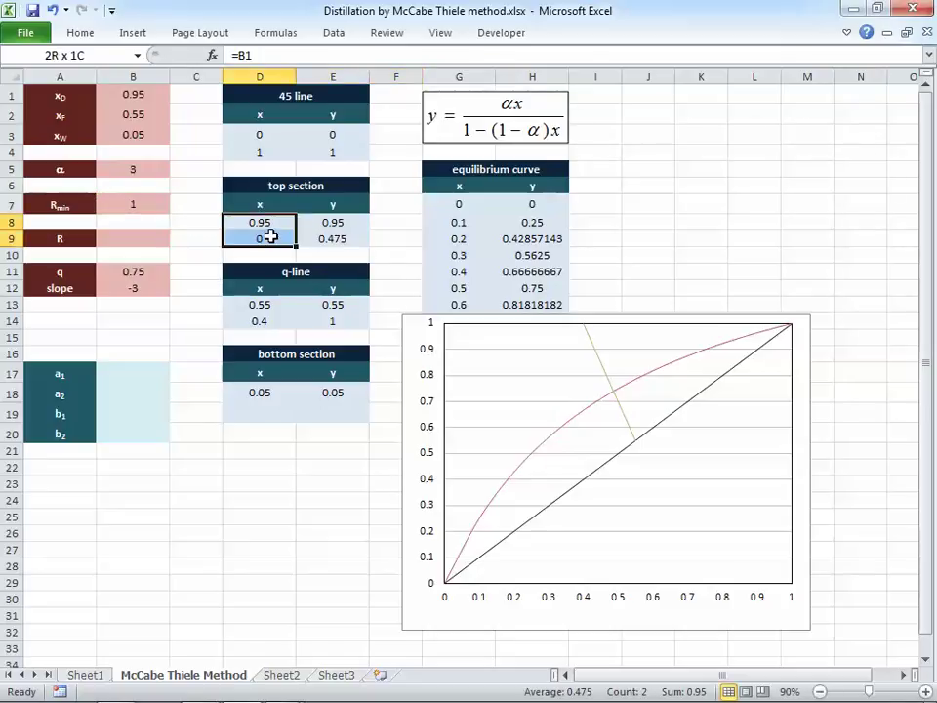
pyautogui.rightClick(721, 449)
pyautogui.click(732, 523)
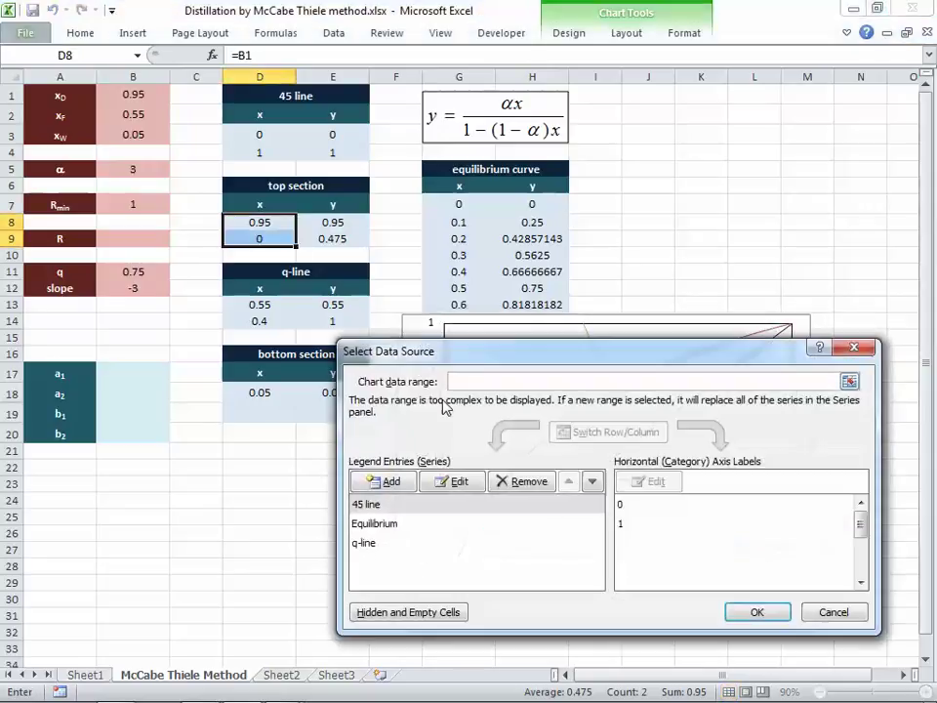
pyautogui.click(403, 487)
pyautogui.write('top')
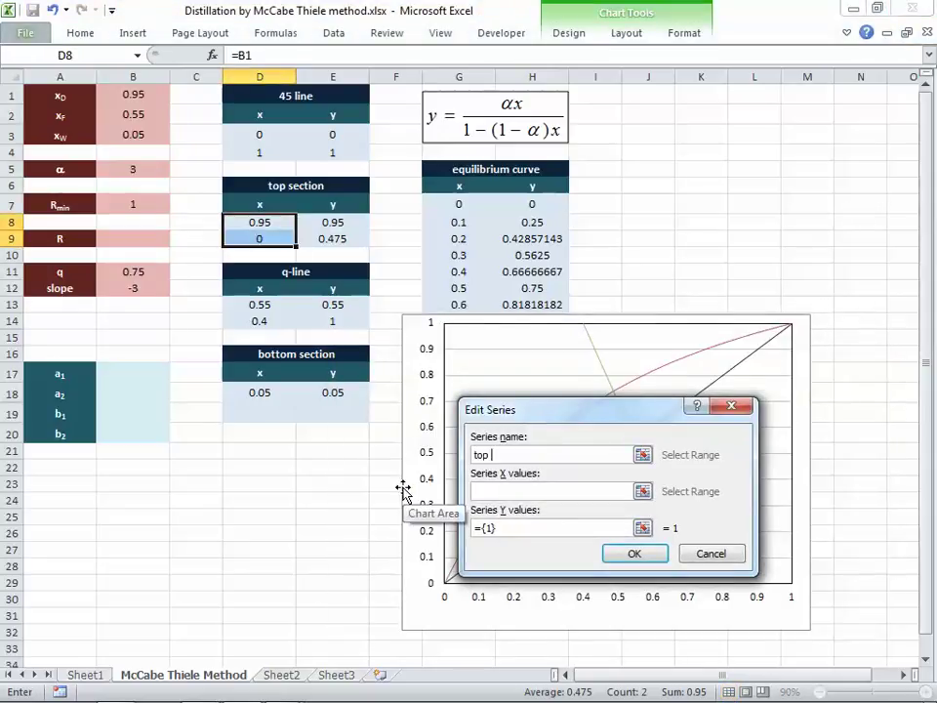
pyautogui.write(' section')
pyautogui.press('Tab')
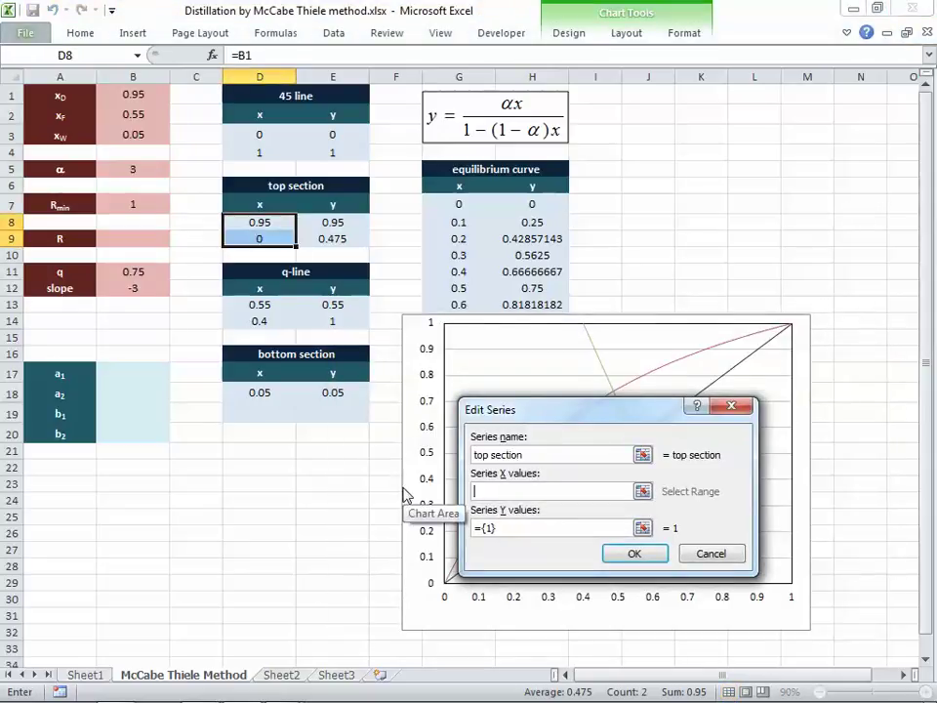
pyautogui.moveTo(272, 224); pyautogui.dragTo(270, 245)
pyautogui.press('Tab')
pyautogui.click(340, 221)
pyautogui.moveTo(341, 222); pyautogui.dragTo(337, 239)
pyautogui.click(630, 552)
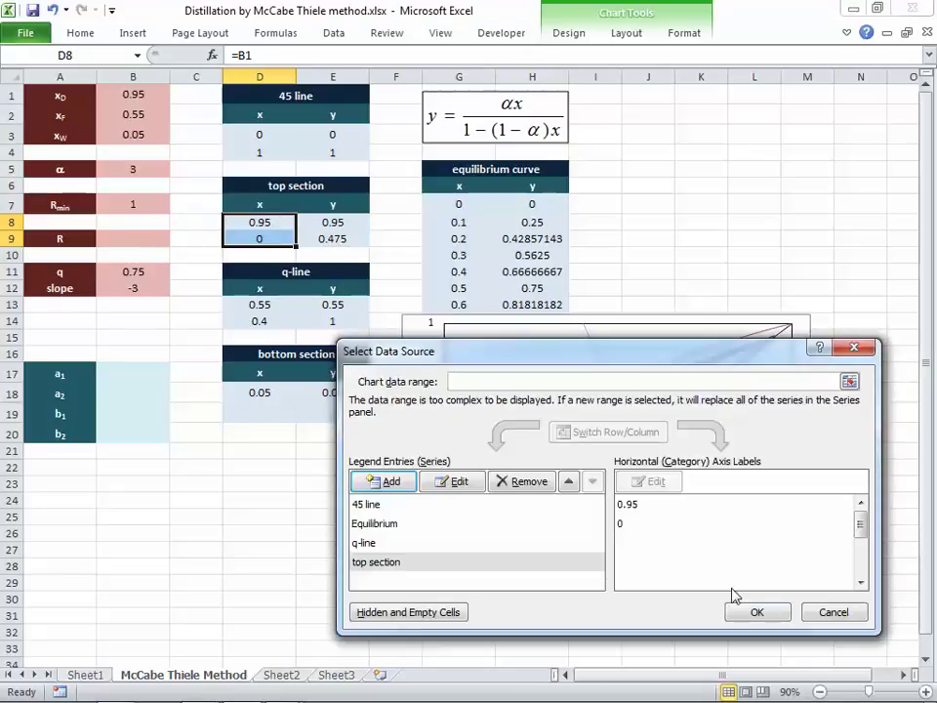
pyautogui.click(759, 671)
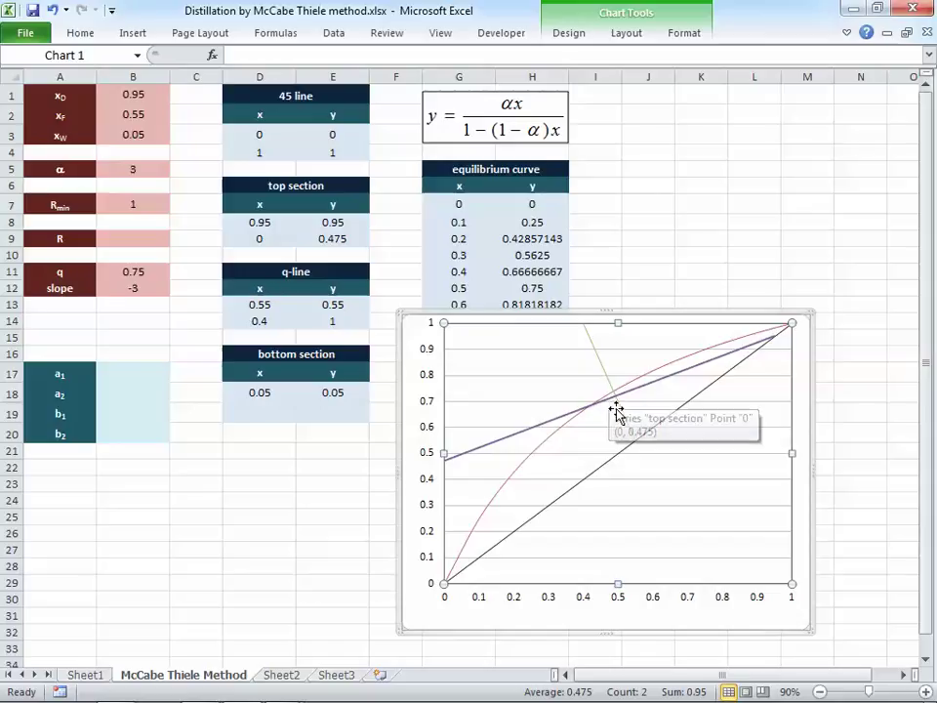
# Step: Adjust Rmin in B7 to 0.9, 0.88 and finally 0.85 so the top section line meets the q-line on the equilibrium curve
pyautogui.click(118, 200)
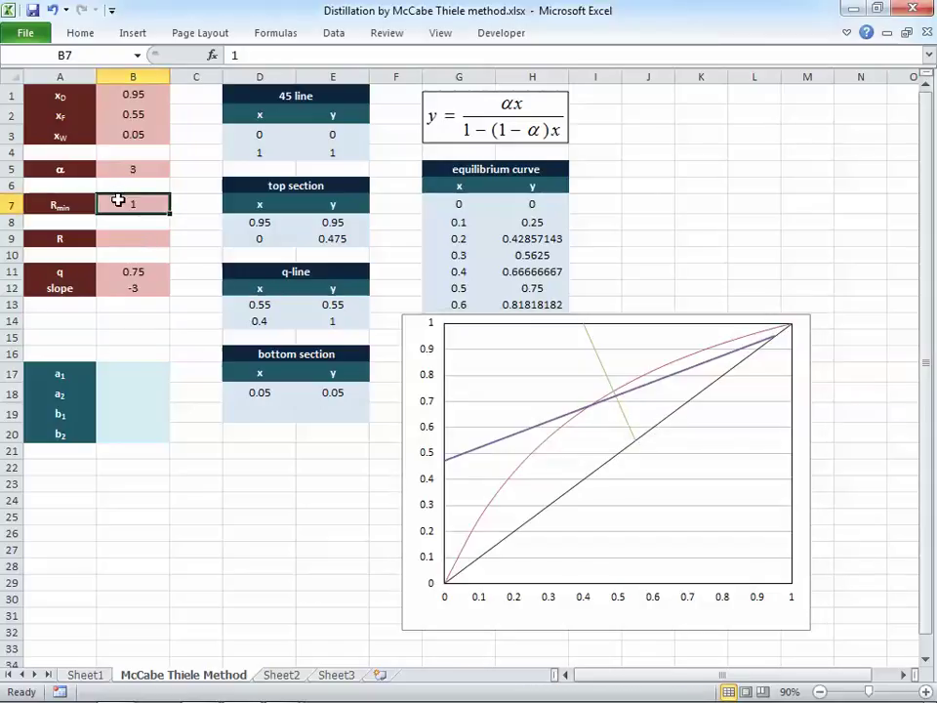
pyautogui.write('.9')
pyautogui.press('Return')
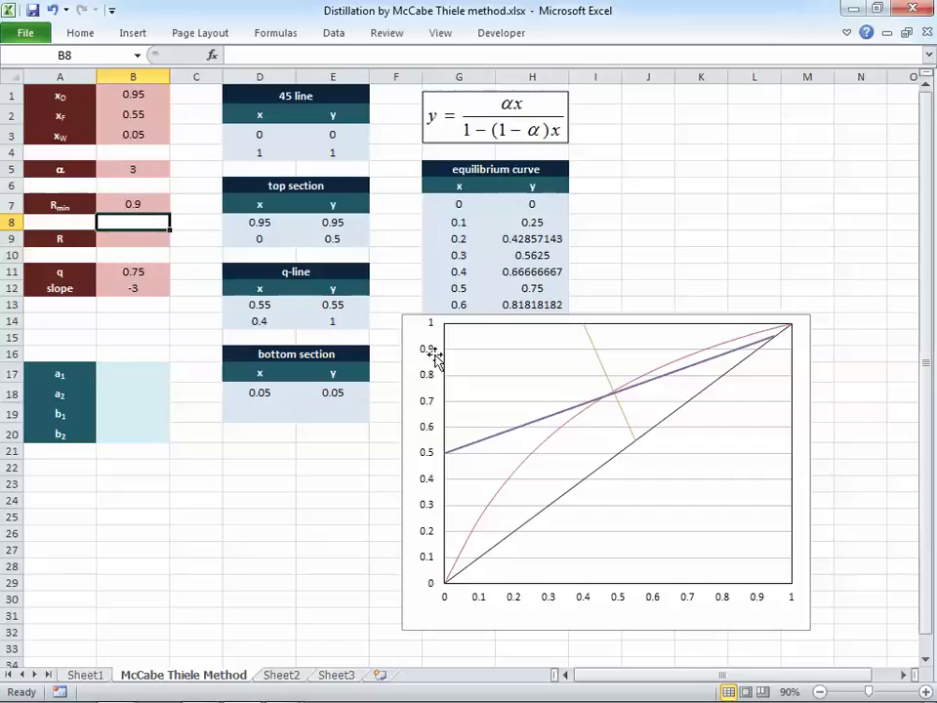
pyautogui.click(156, 209)
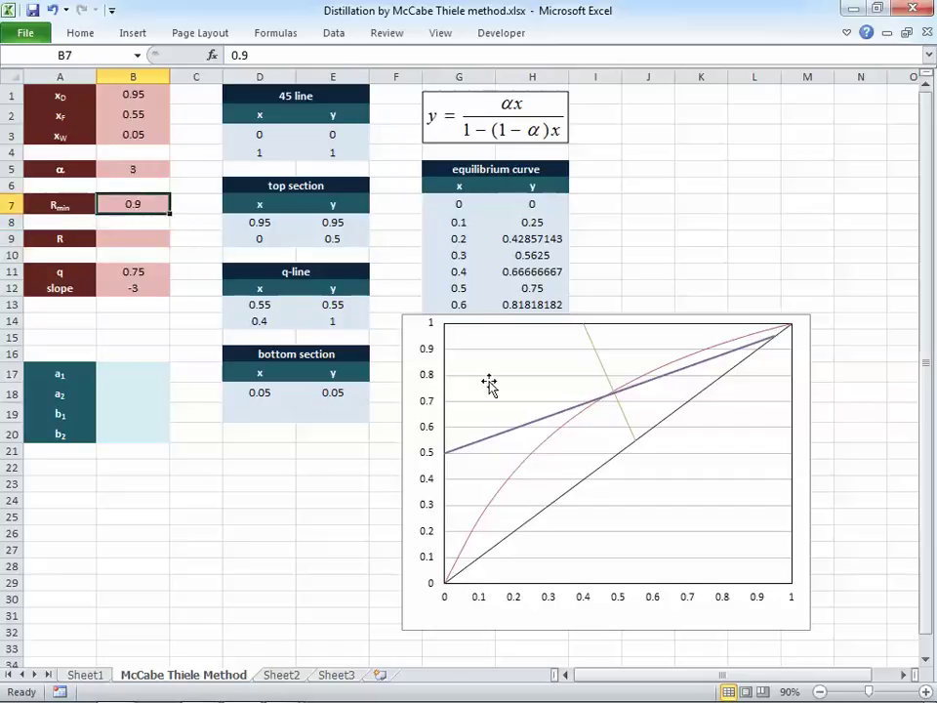
pyautogui.write('.88')
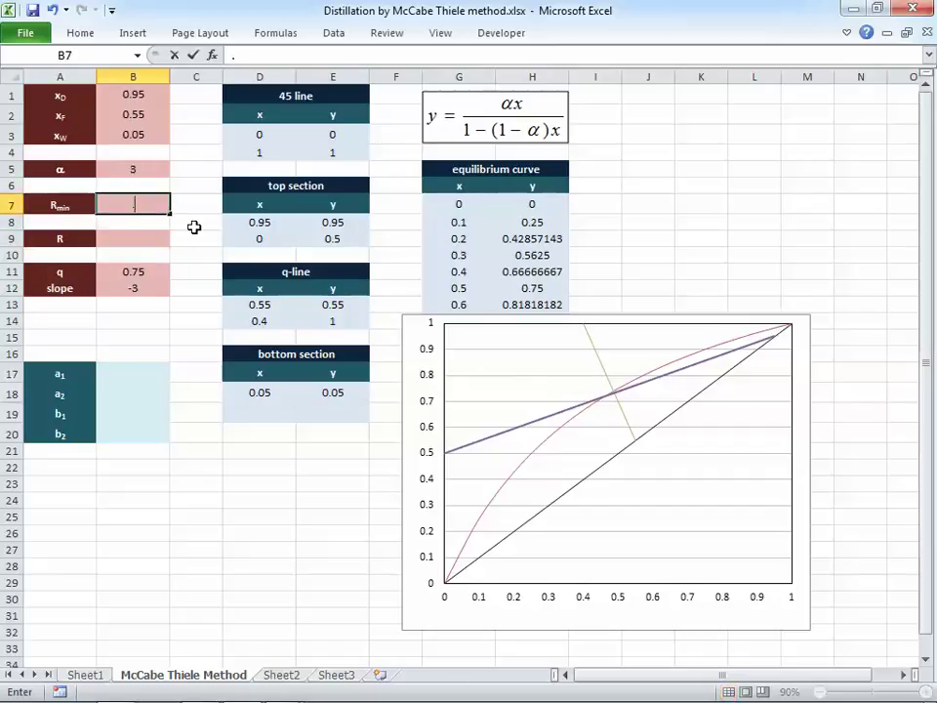
pyautogui.press('Return')
pyautogui.press('Up')
pyautogui.press('F2')
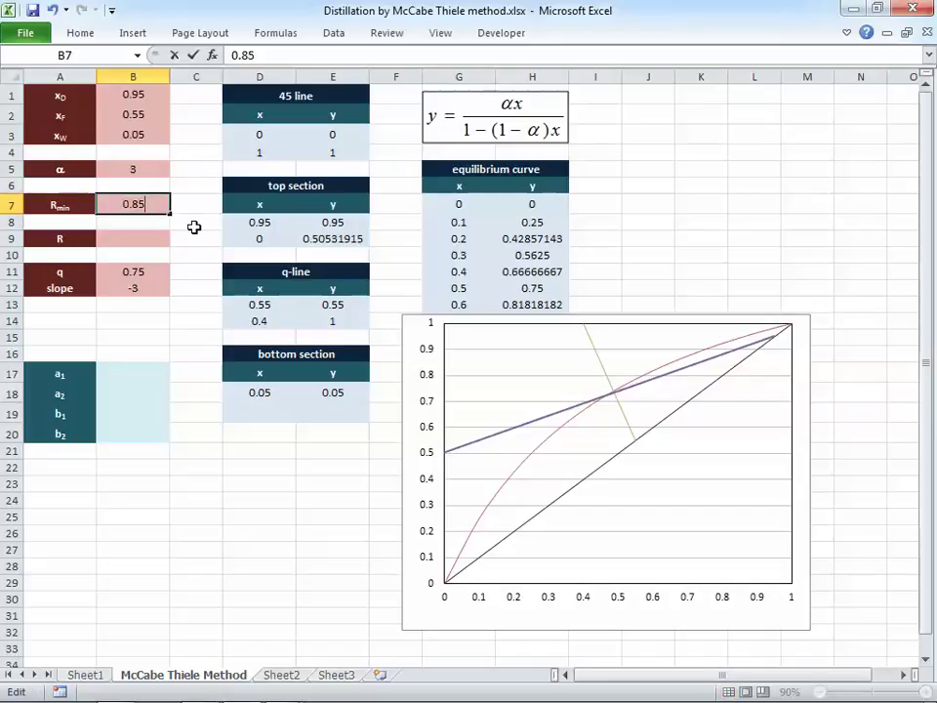
pyautogui.press('Return')
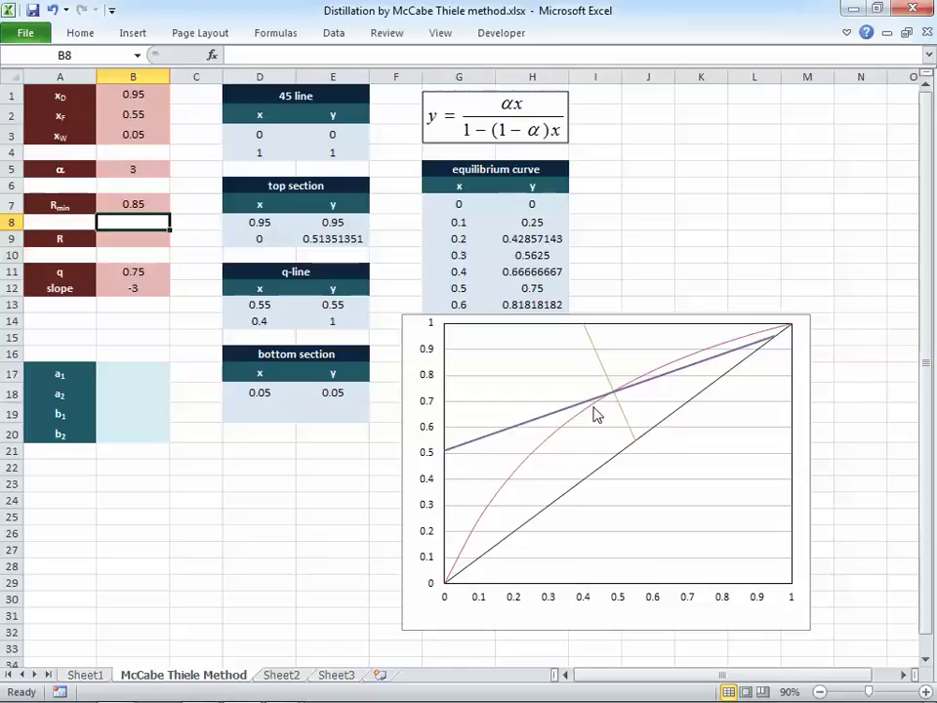
# Step: Set the top section line's width to 1 pt in the chart
pyautogui.click(561, 414)
pyautogui.doubleClick(531, 415)
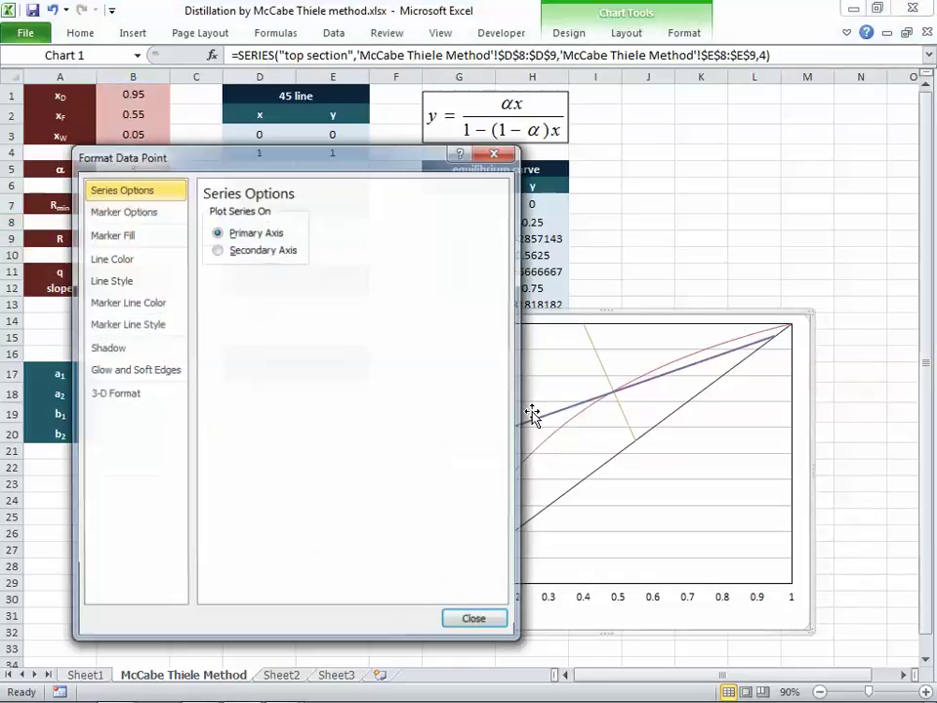
pyautogui.click(124, 279)
pyautogui.click(341, 217)
pyautogui.click(341, 217)
pyautogui.click(341, 216)
pyautogui.click(340, 217)
pyautogui.click(341, 216)
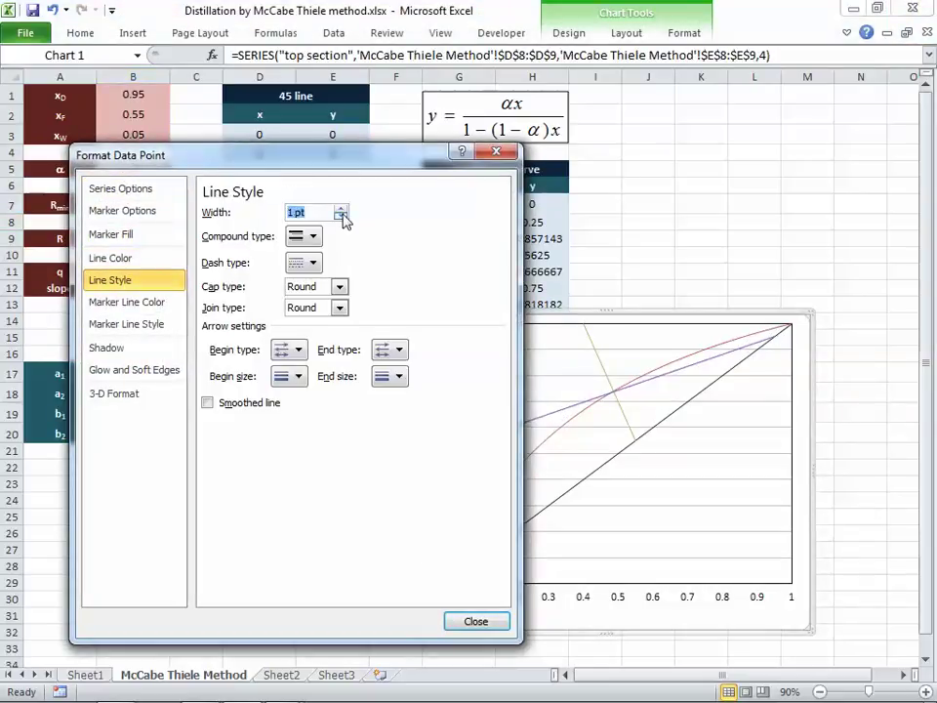
pyautogui.click(477, 620)
# Step: Calculate the reflux ratio R in B9 as 1.25 times Rmin with the formula =B7*1.25
pyautogui.click(131, 205)
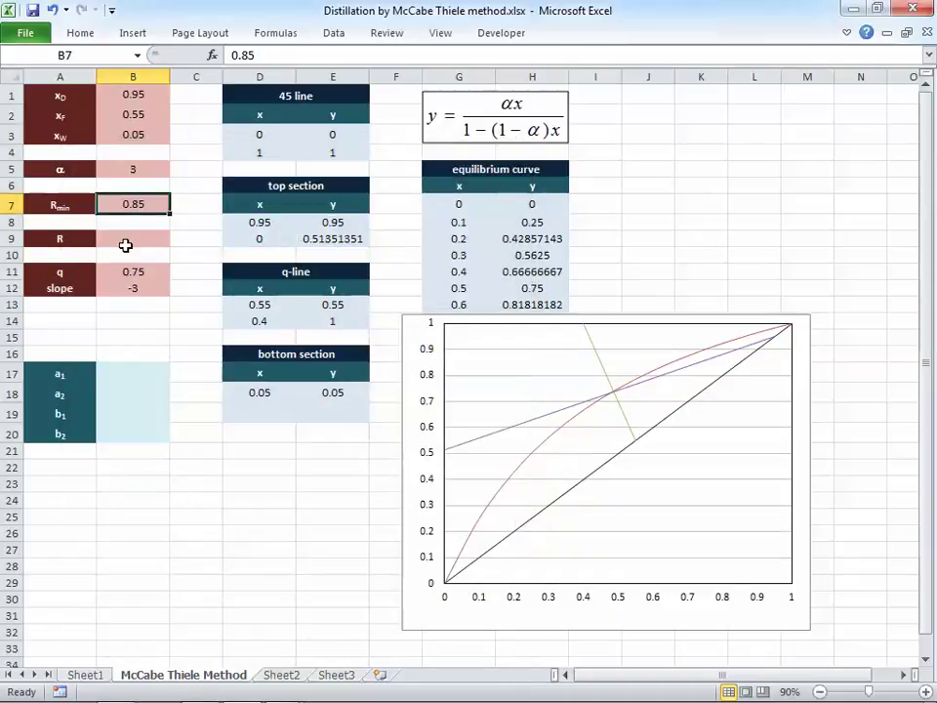
pyautogui.click(126, 236)
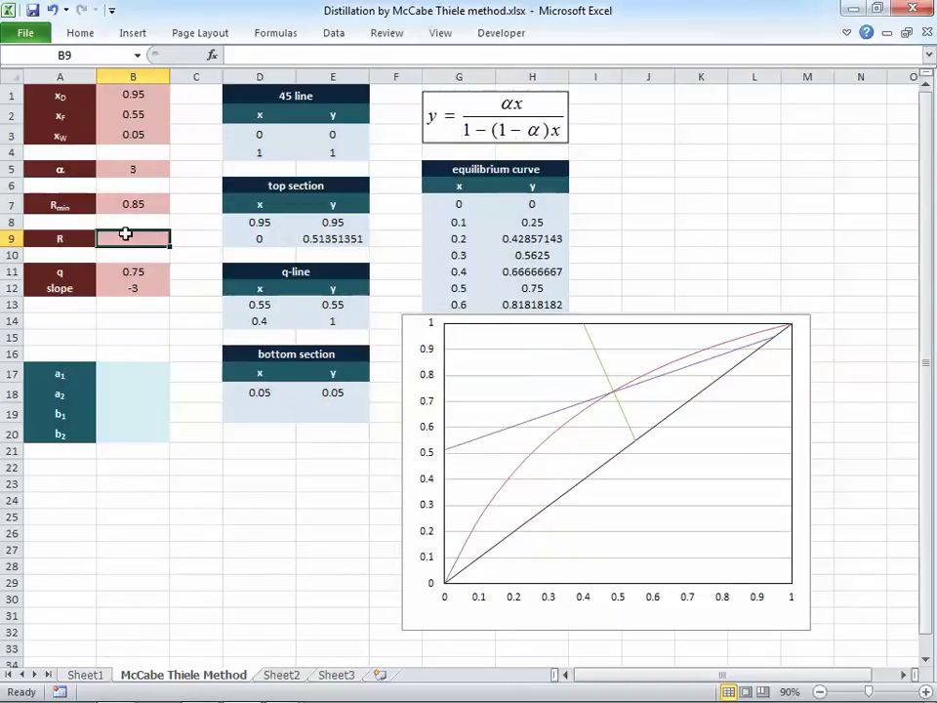
pyautogui.write('=')
pyautogui.press('Up')
pyautogui.press('Up')
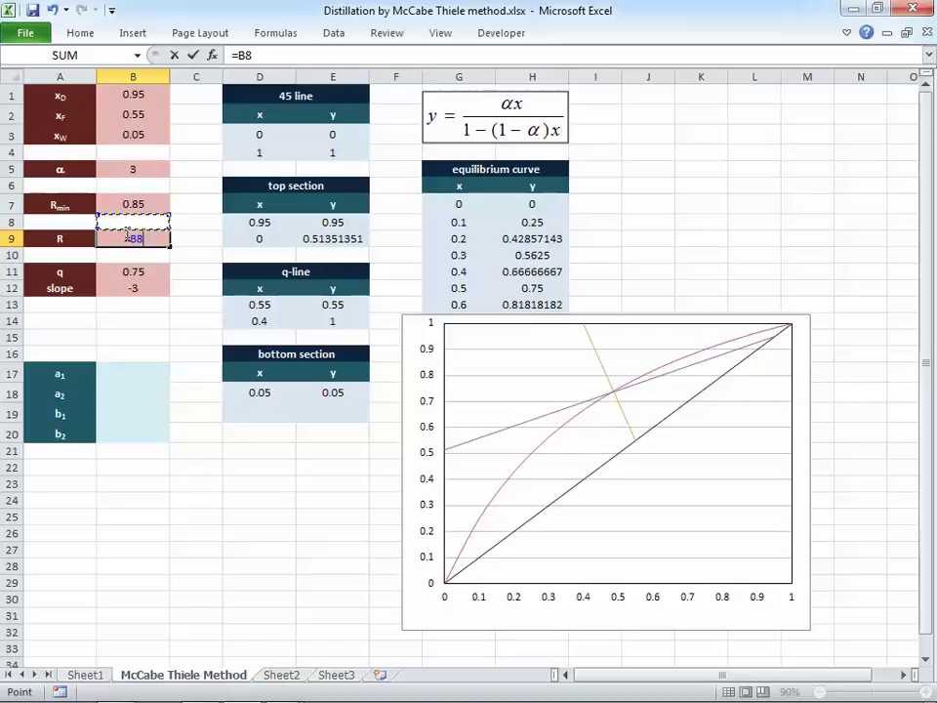
pyautogui.write('1.25')
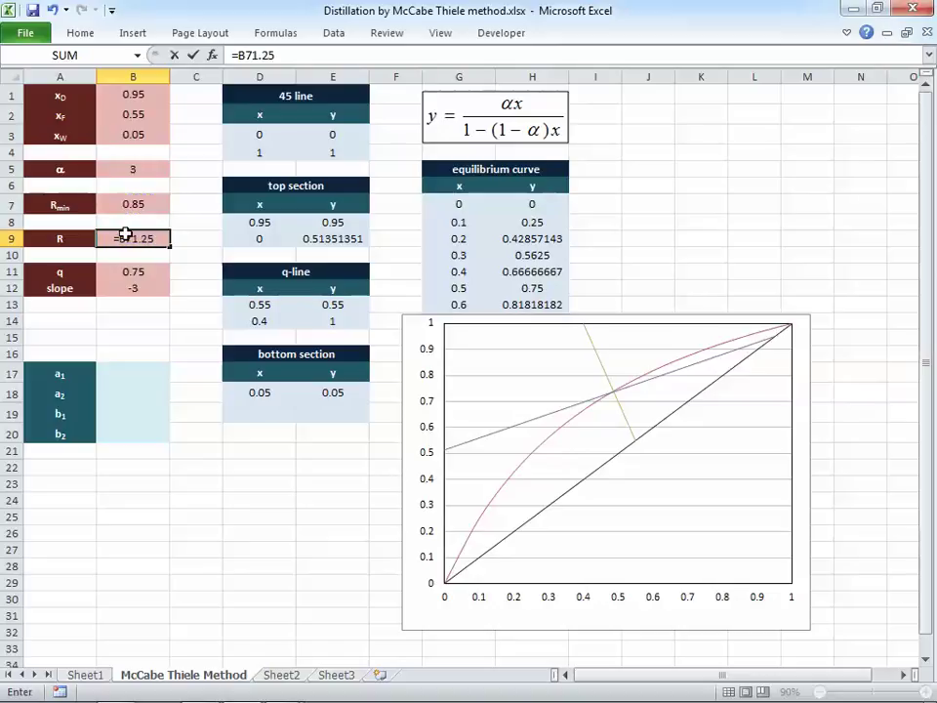
pyautogui.press('Tab')
pyautogui.doubleClick(127, 234)
pyautogui.press('Tab')
pyautogui.doubleClick(125, 234)
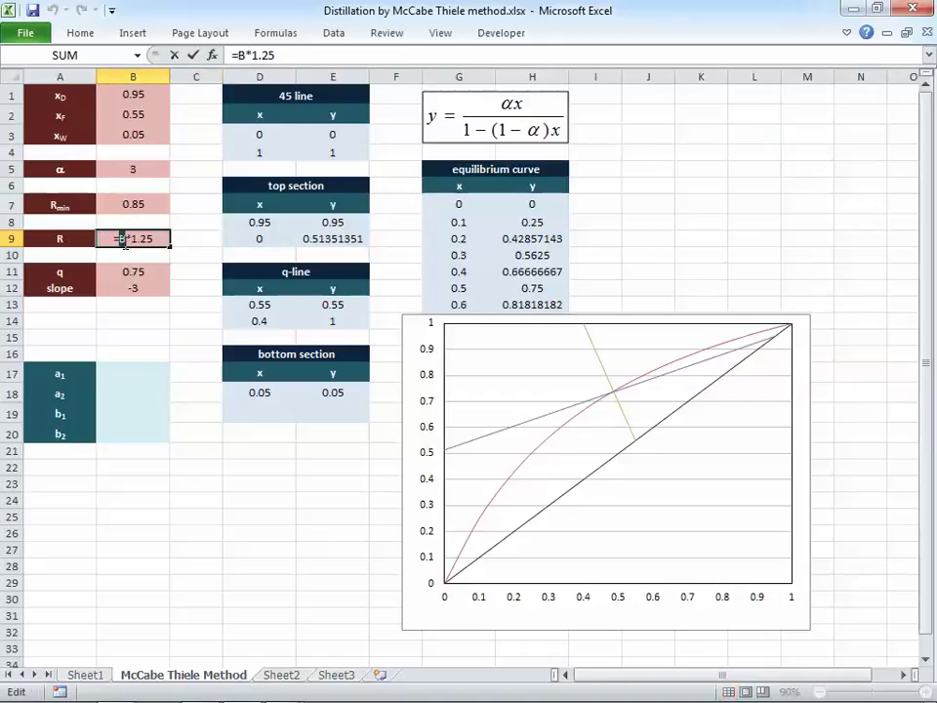
pyautogui.write('7')
pyautogui.press('Tab')
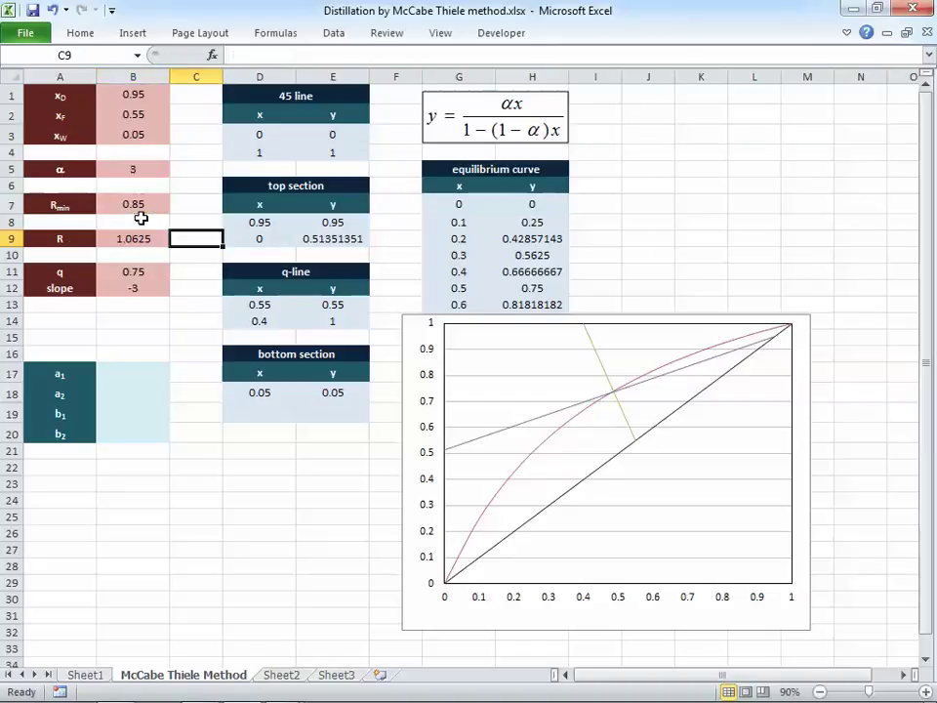
# Step: Change the top section's second y formula in E9 to =D8/(1+B9) so it uses R
pyautogui.moveTo(86, 240); pyautogui.dragTo(159, 242)
pyautogui.click(311, 238)
pyautogui.doubleClick(310, 238)
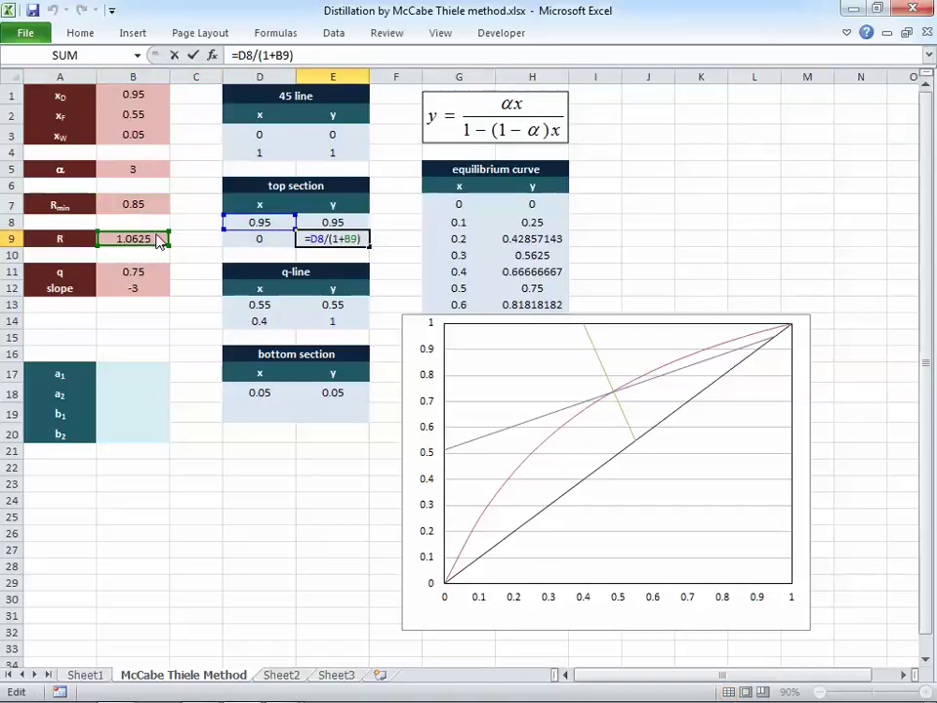
pyautogui.press('Return')
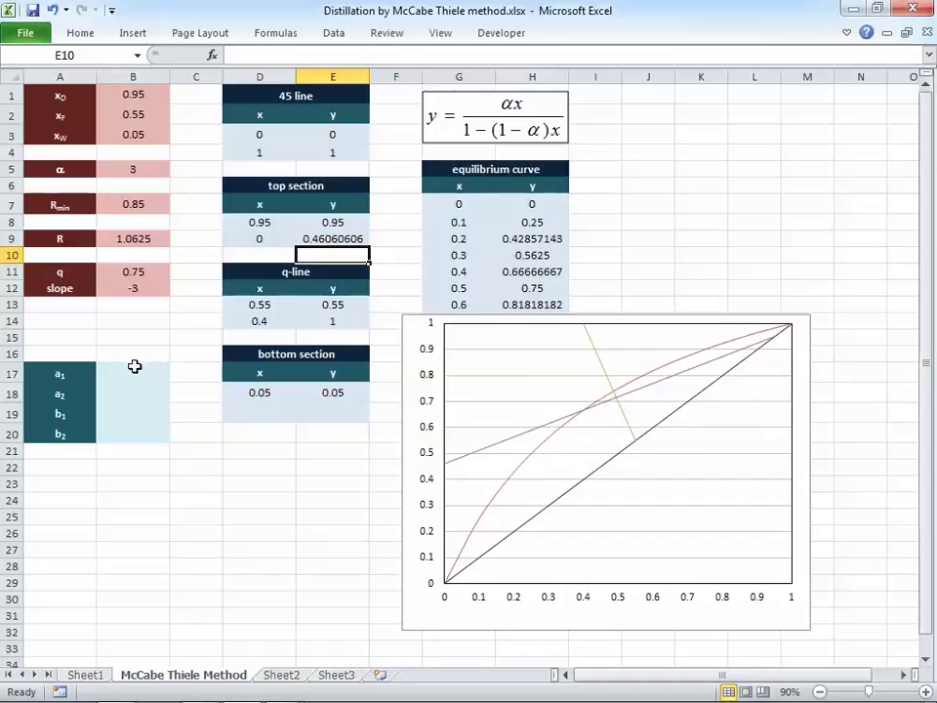
pyautogui.click(621, 406)
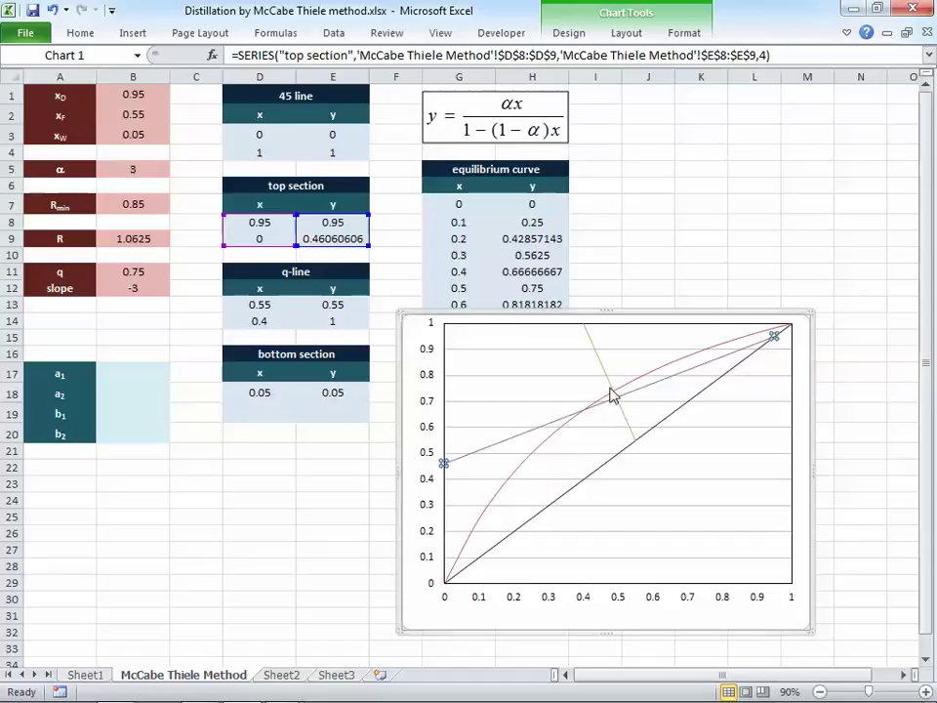
# Step: Calculate the top section slope a1 in B17 as =B9/(1+B9)
pyautogui.click(120, 369)
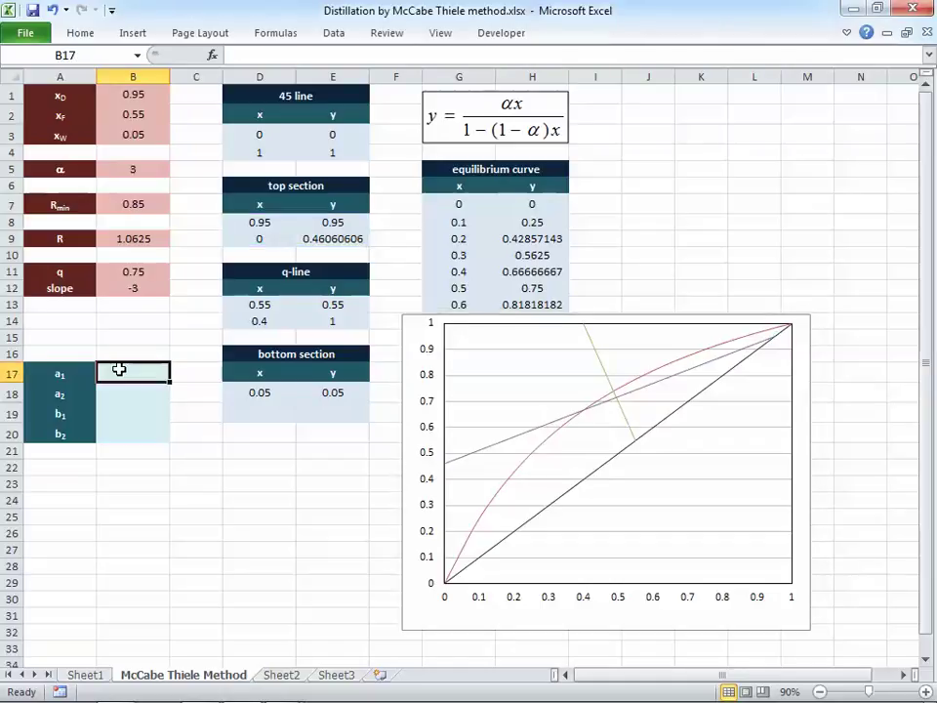
pyautogui.write('=')
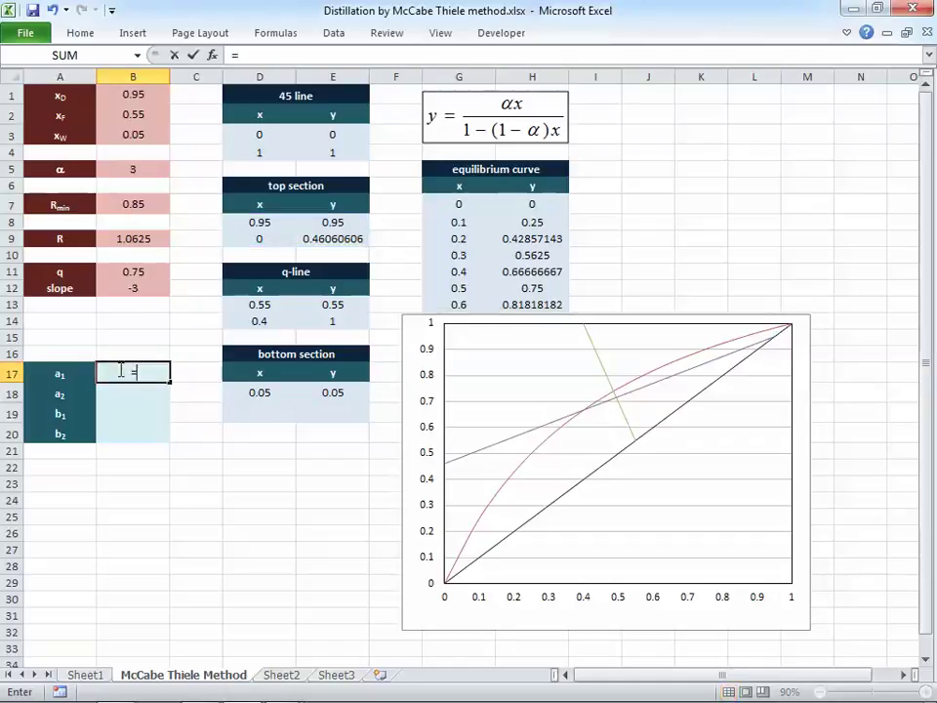
pyautogui.click(125, 237)
pyautogui.write('/(1+')
pyautogui.click(126, 238)
pyautogui.write(')')
pyautogui.press('Return')
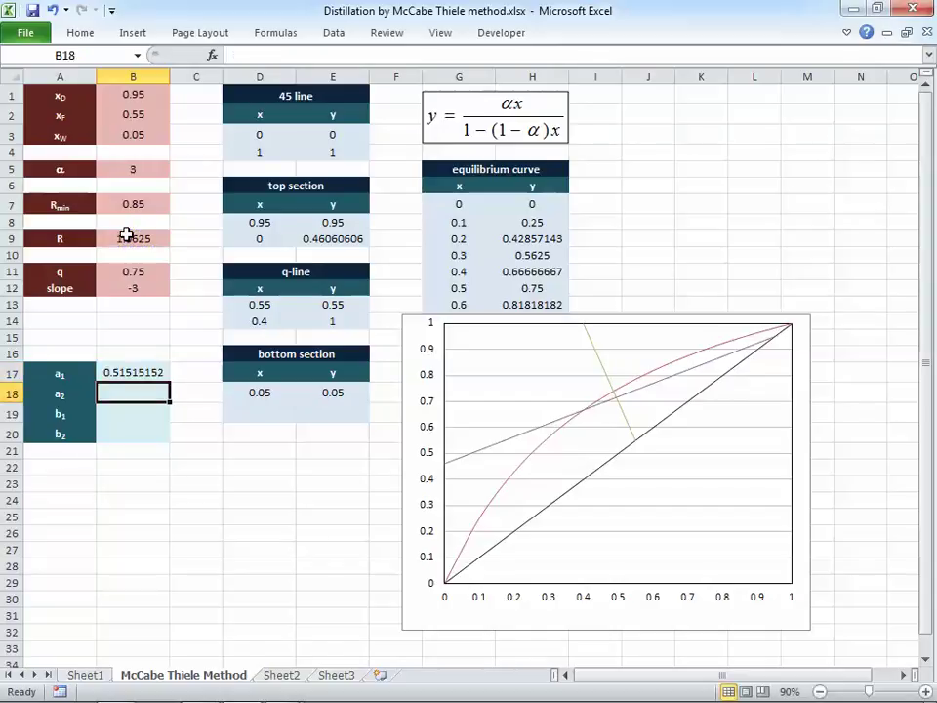
# Step: Enter =E9 for a2 in B18 and =B12 for b1 in B19
pyautogui.write('=')
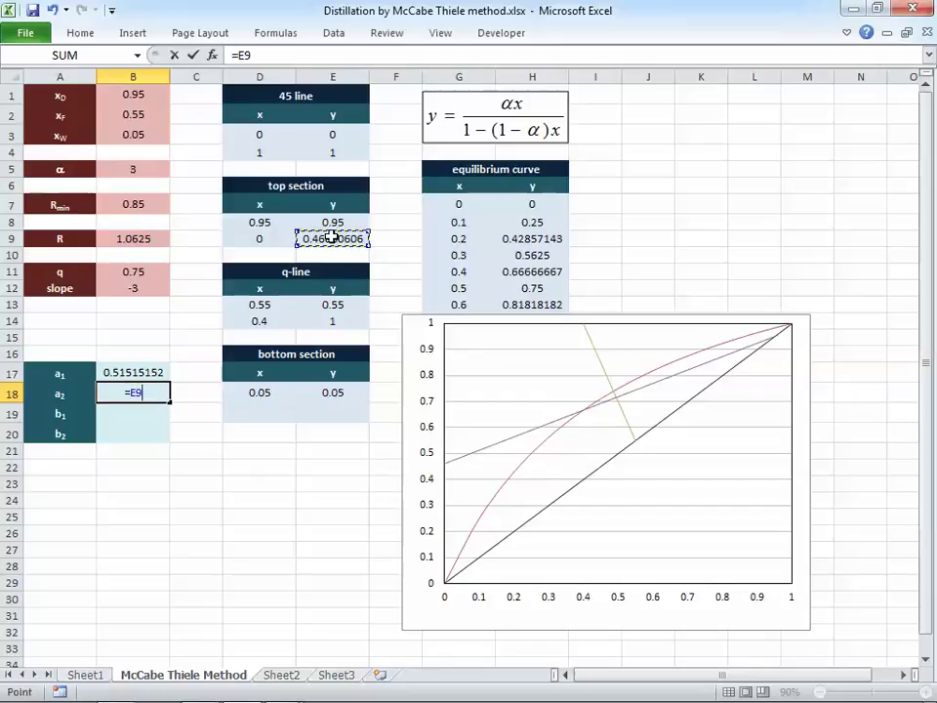
pyautogui.press('Return')
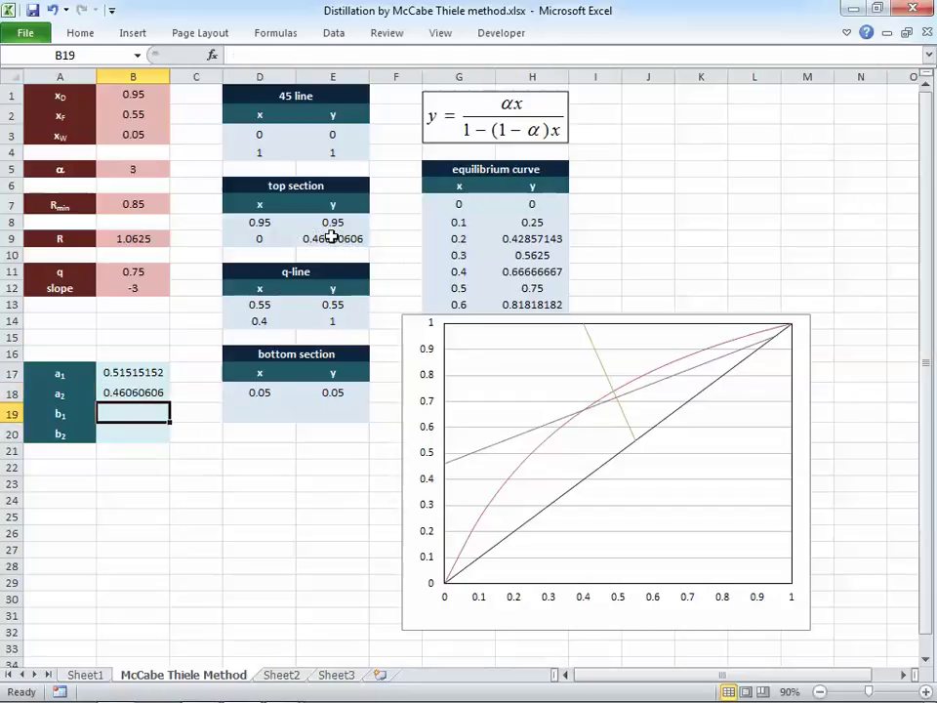
pyautogui.click(163, 288)
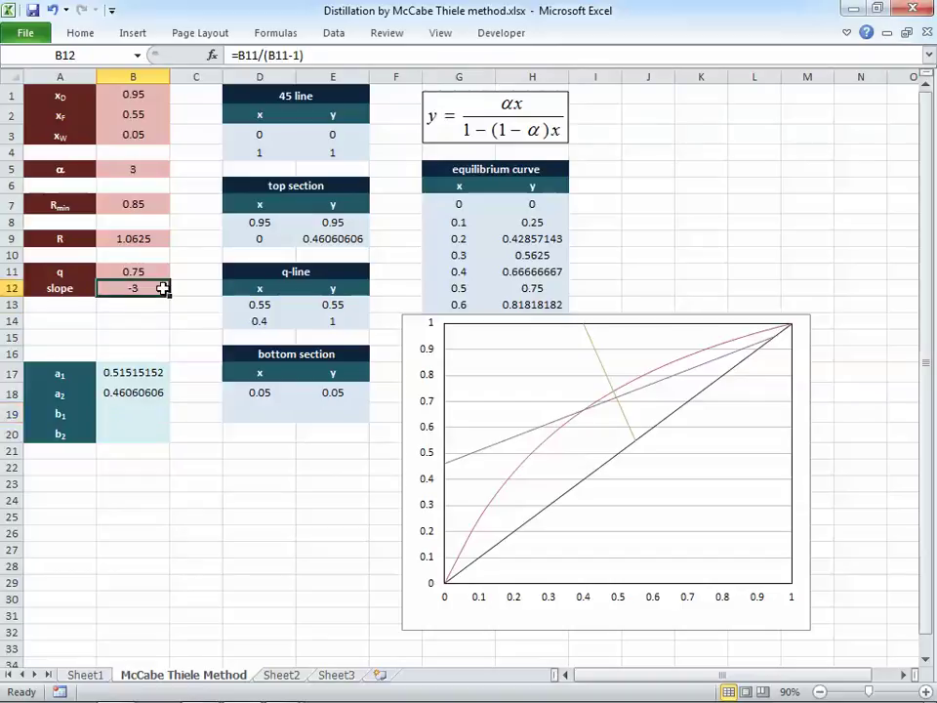
pyautogui.press('Down')
pyautogui.press('Down')
pyautogui.press('Down')
pyautogui.press('Down')
pyautogui.press('Down')
pyautogui.press('Down')
pyautogui.press('Down')
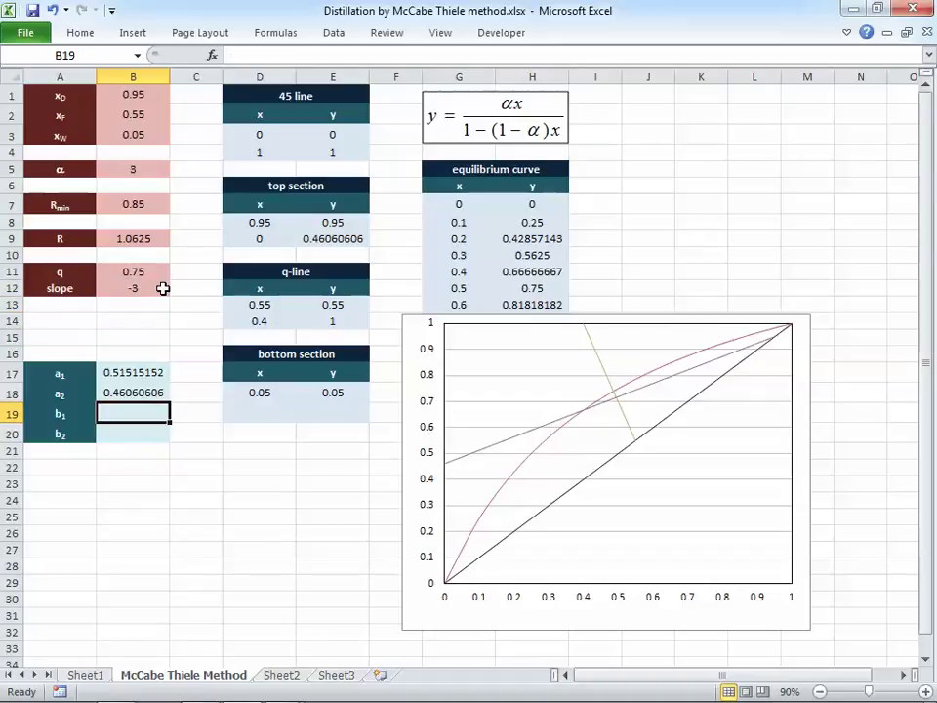
pyautogui.write('=')
pyautogui.click(163, 288)
pyautogui.press('Return')
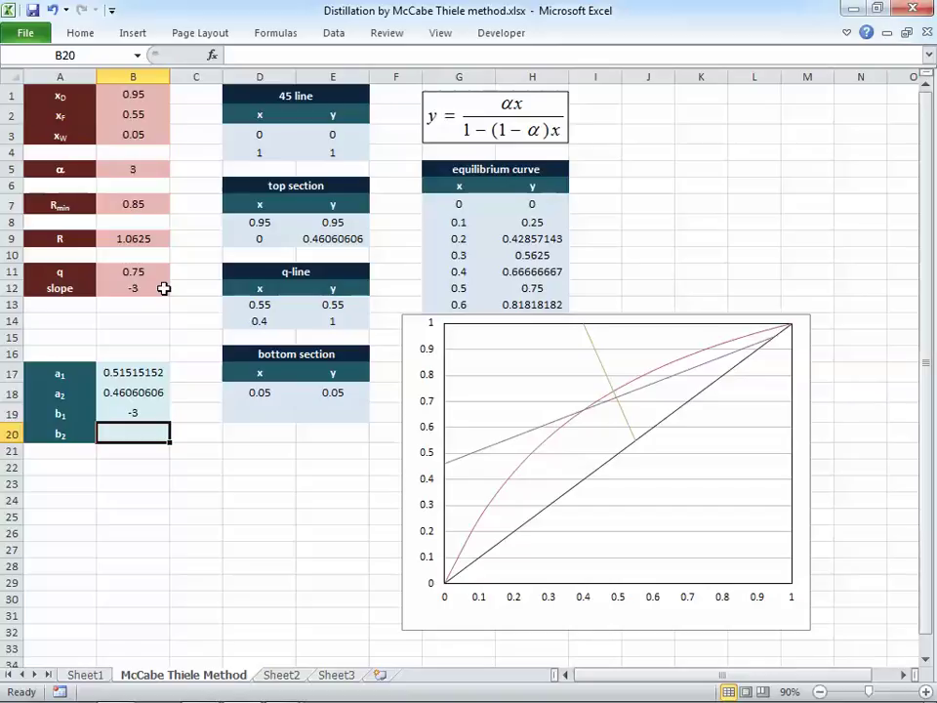
# Step: Correct the references so a2 in B18 is =B12 and b1 in B19 is =E9
pyautogui.doubleClick(152, 392)
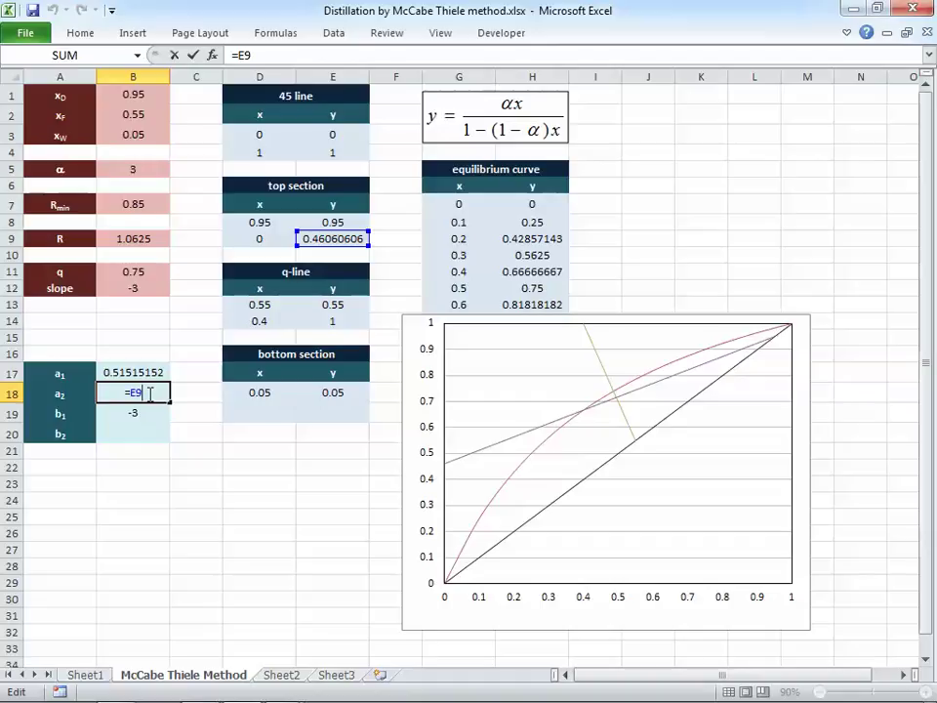
pyautogui.moveTo(140, 390); pyautogui.dragTo(101, 392)
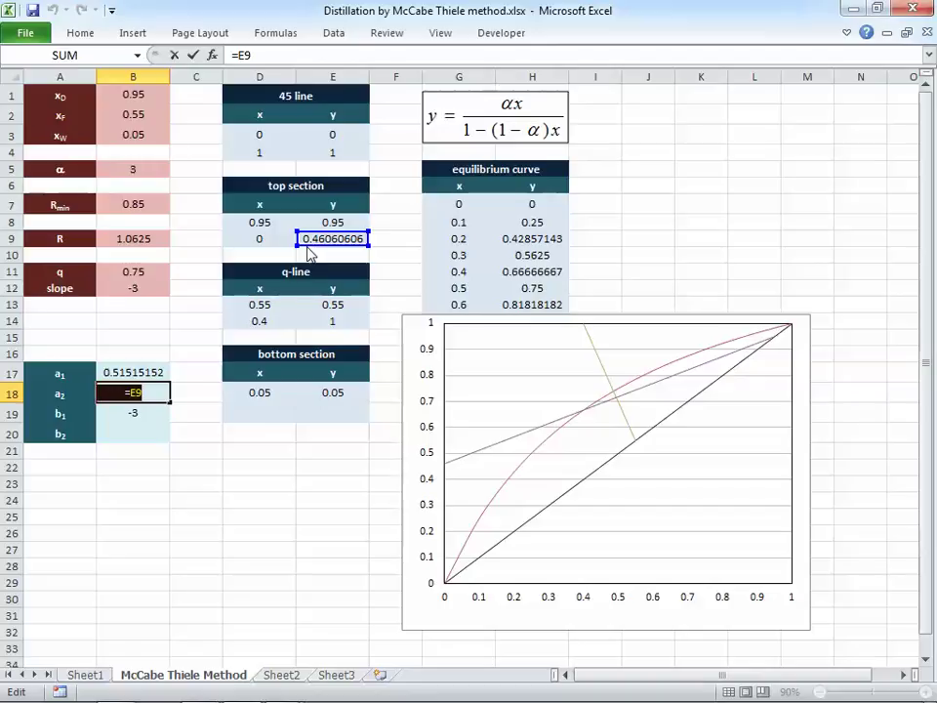
pyautogui.click(203, 256)
pyautogui.click(144, 289)
pyautogui.press('Return')
pyautogui.doubleClick(150, 411)
pyautogui.click(332, 223)
pyautogui.click(335, 240)
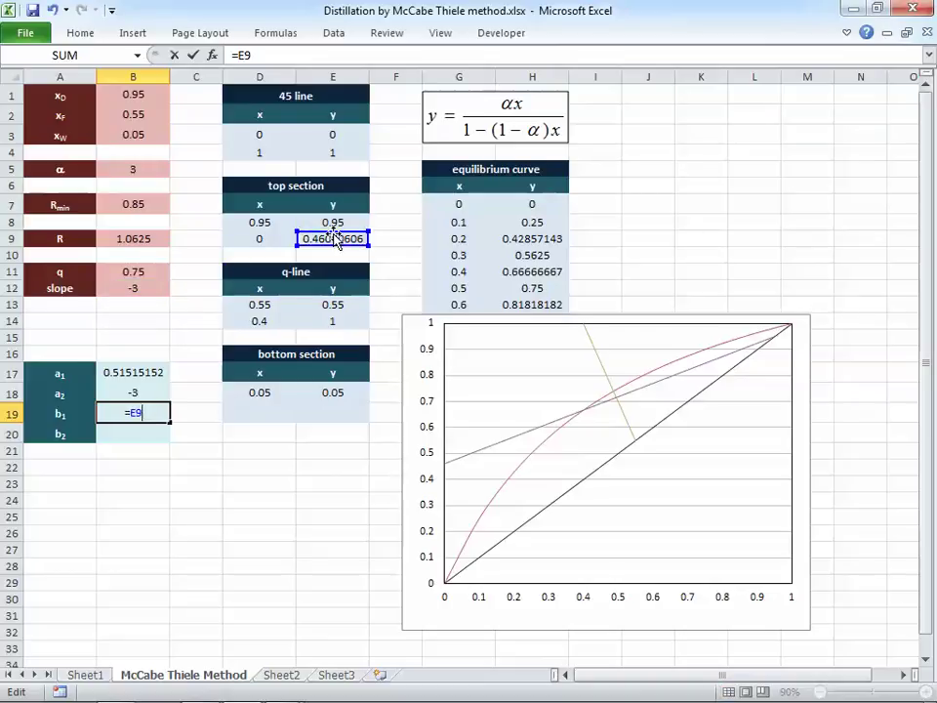
pyautogui.press('Return')
# Step: Calculate the q-line intercept b2 in B20 as =-D13/(B11-1)
pyautogui.write('=')
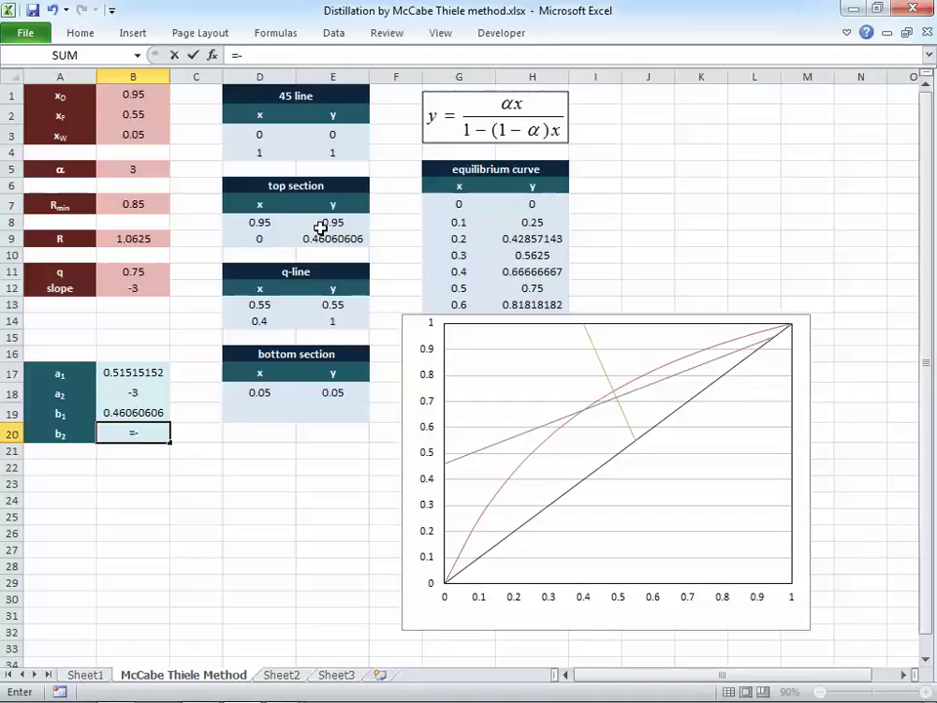
pyautogui.write('-')
pyautogui.click(249, 307)
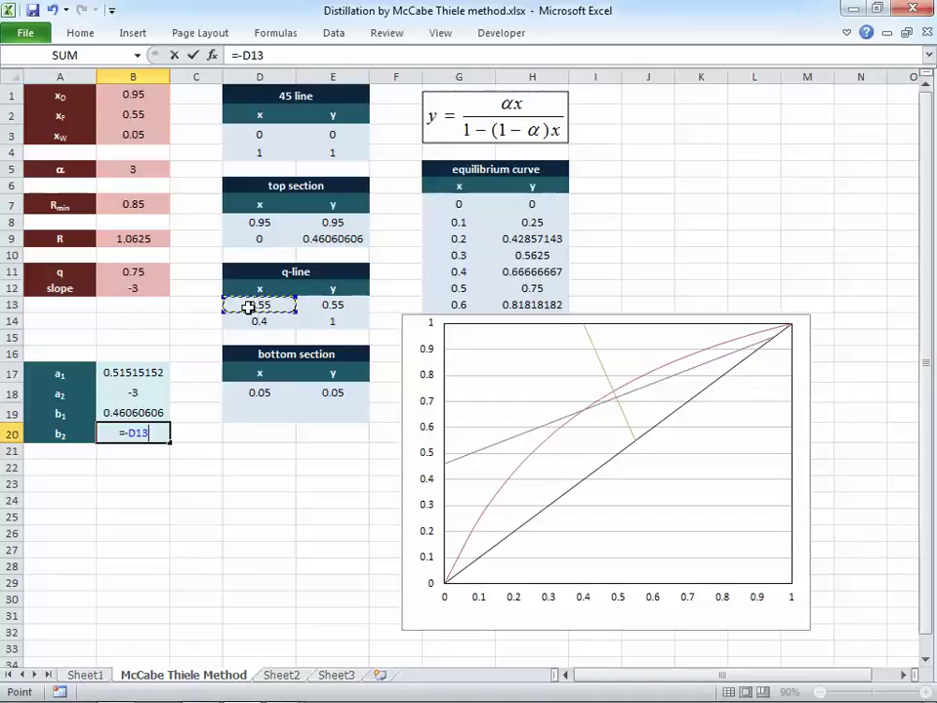
pyautogui.write('*')
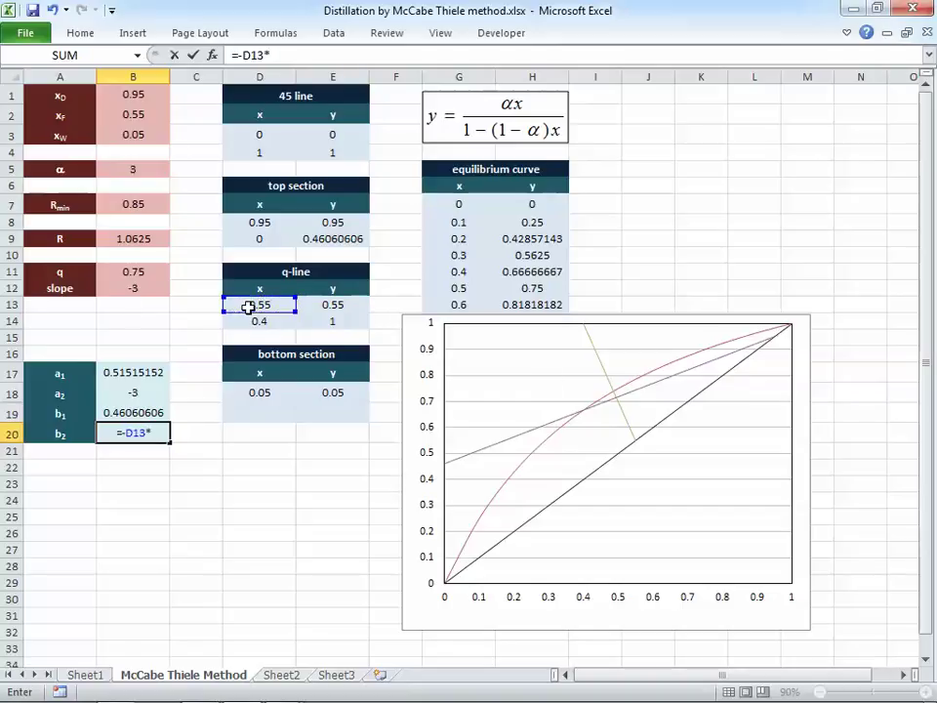
pyautogui.press('BackSpace')
pyautogui.write('/(')
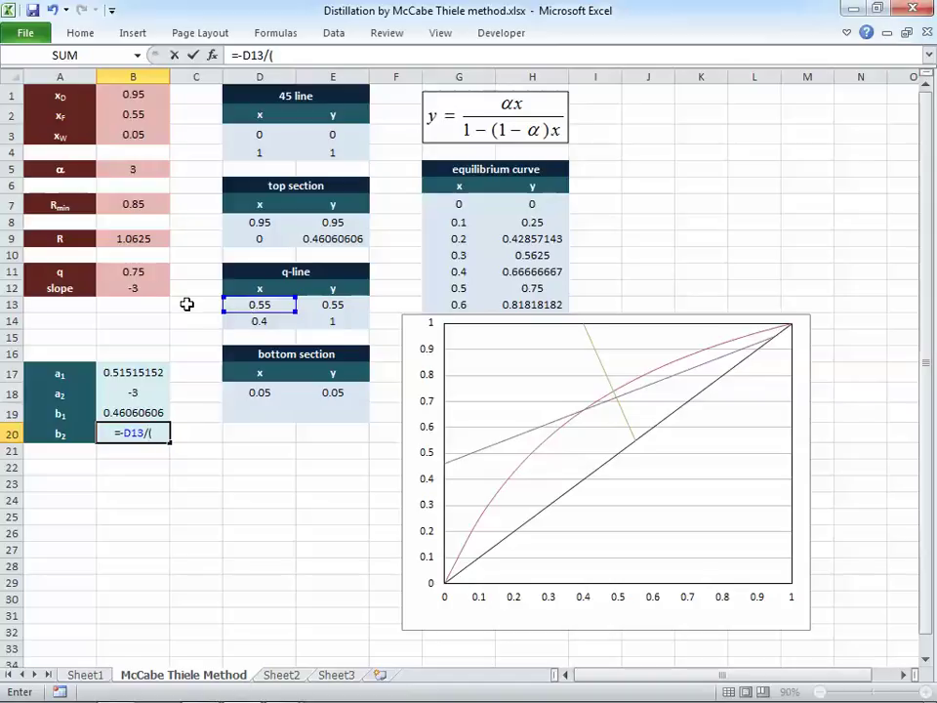
pyautogui.click(135, 276)
pyautogui.write('-1)')
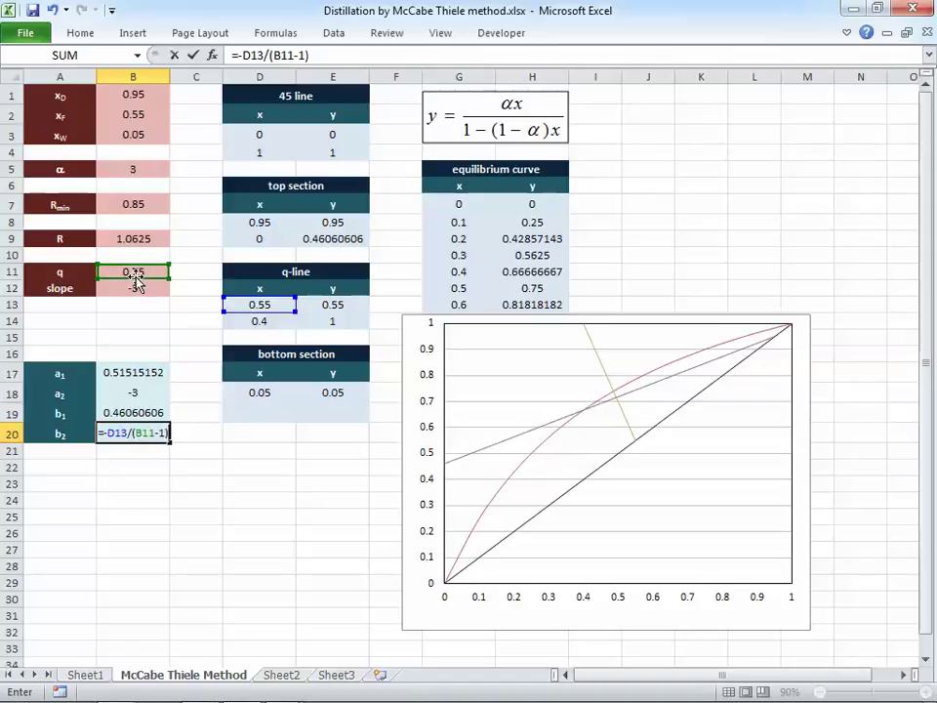
pyautogui.press('Return')
pyautogui.press('Up')
pyautogui.click(135, 276)
pyautogui.rightClick(137, 277)
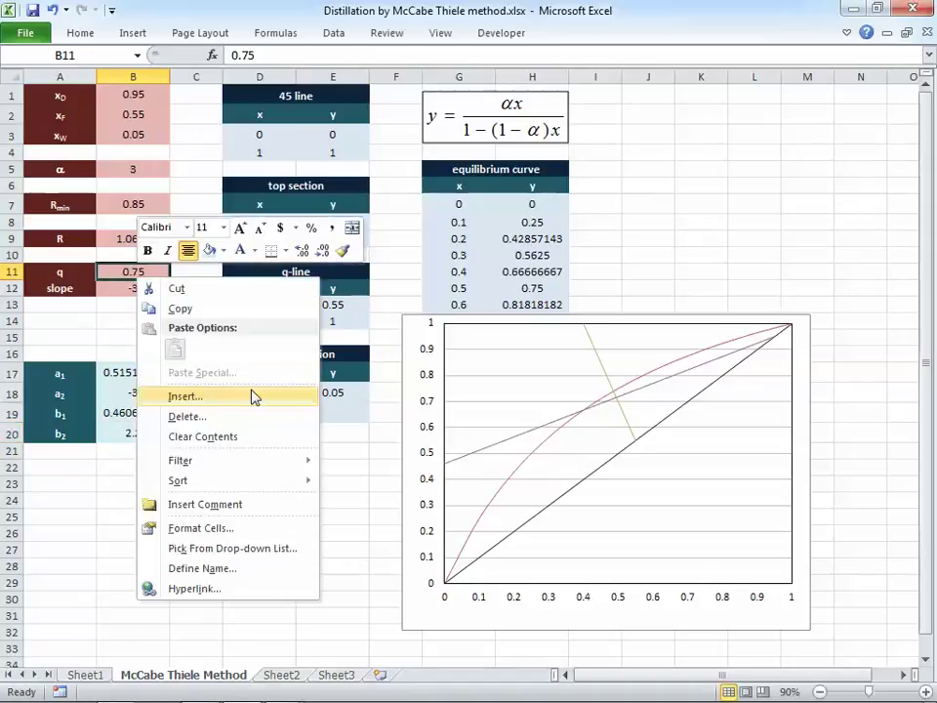
pyautogui.press('Escape')
# Step: Calculate the bottom section's second x value in D19 as =(B20-B19)/(B17-B18)
pyautogui.click(285, 415)
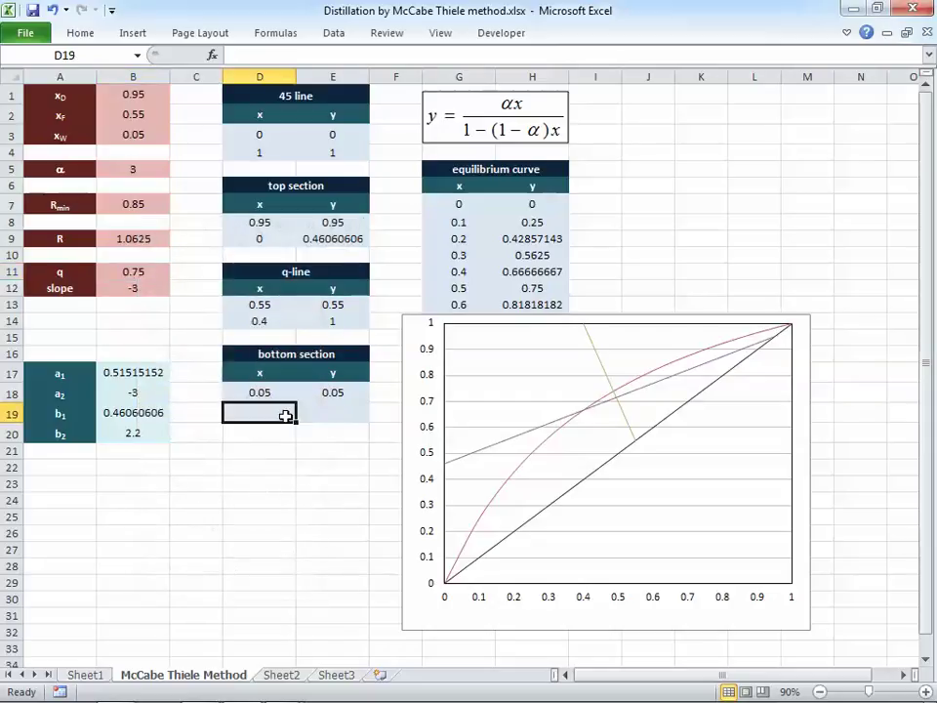
pyautogui.write('=')
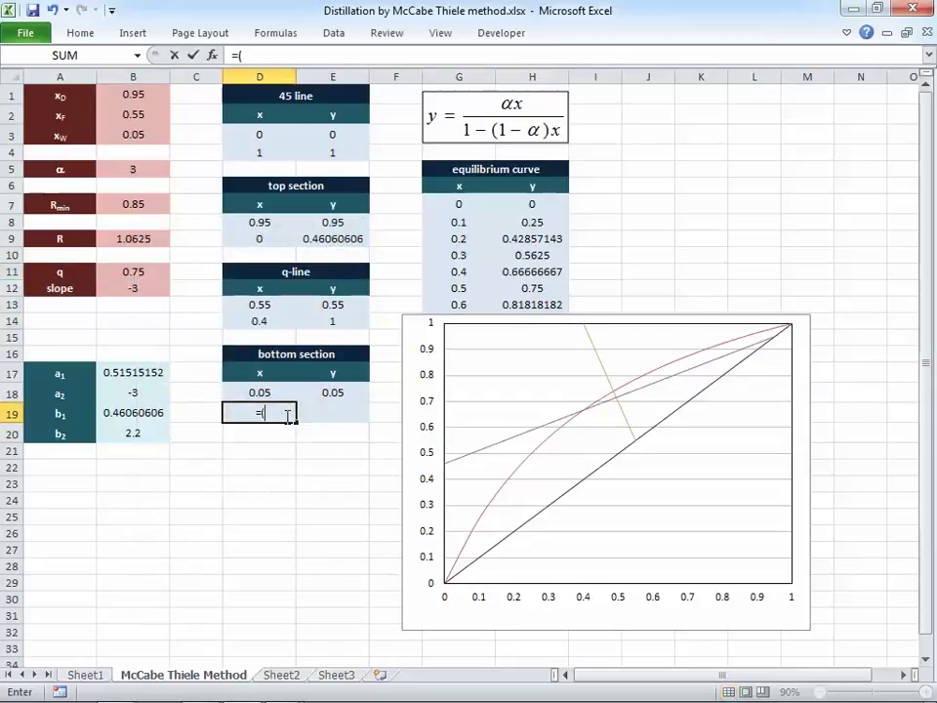
pyautogui.write('(')
pyautogui.press('Left')
pyautogui.press('Left')
pyautogui.press('Down')
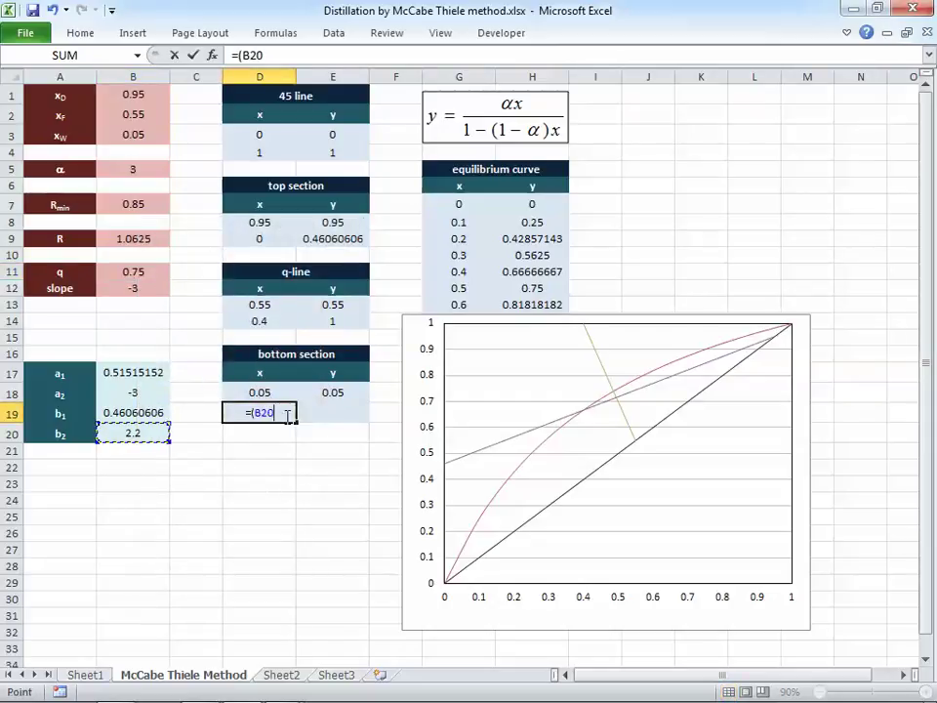
pyautogui.write('-')
pyautogui.press('Left')
pyautogui.press('Left')
pyautogui.write(')/(')
pyautogui.press('Left')
pyautogui.press('Left')
pyautogui.press('Up')
pyautogui.press('Up')
pyautogui.write('-')
pyautogui.press('Left')
pyautogui.press('Left')
pyautogui.press('Up')
pyautogui.write(')')
pyautogui.press('Tab')
# Step: Calculate the bottom section's second y value in E19 as =B17*D19+B19
pyautogui.write('=')
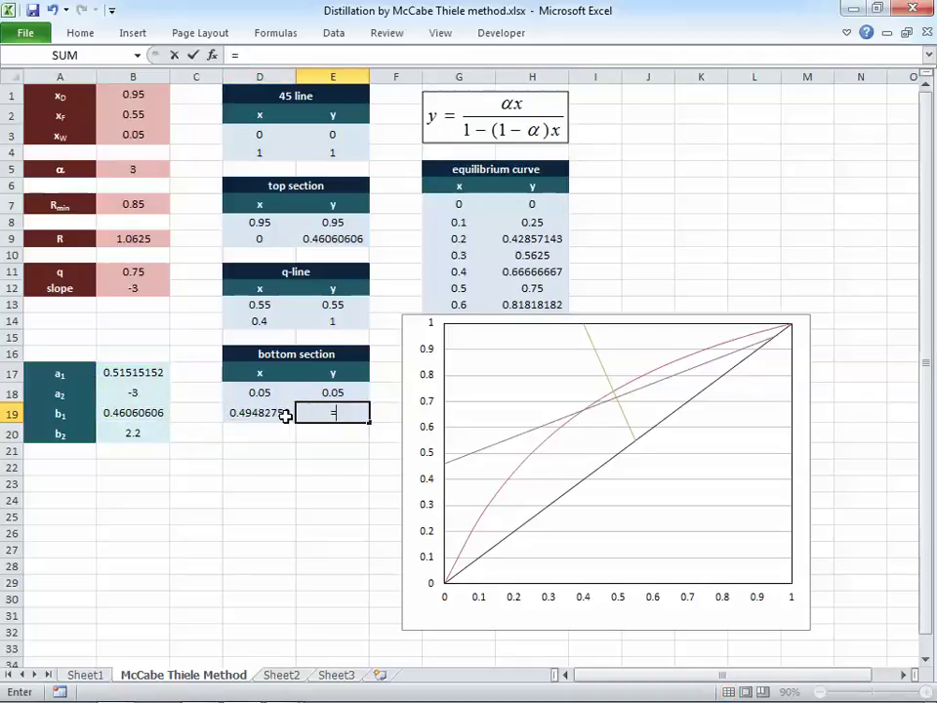
pyautogui.press('Left')
pyautogui.press('Left')
pyautogui.press('Left')
pyautogui.press('Up')
pyautogui.press('Up')
pyautogui.write('*')
pyautogui.press('Left')
pyautogui.write('+')
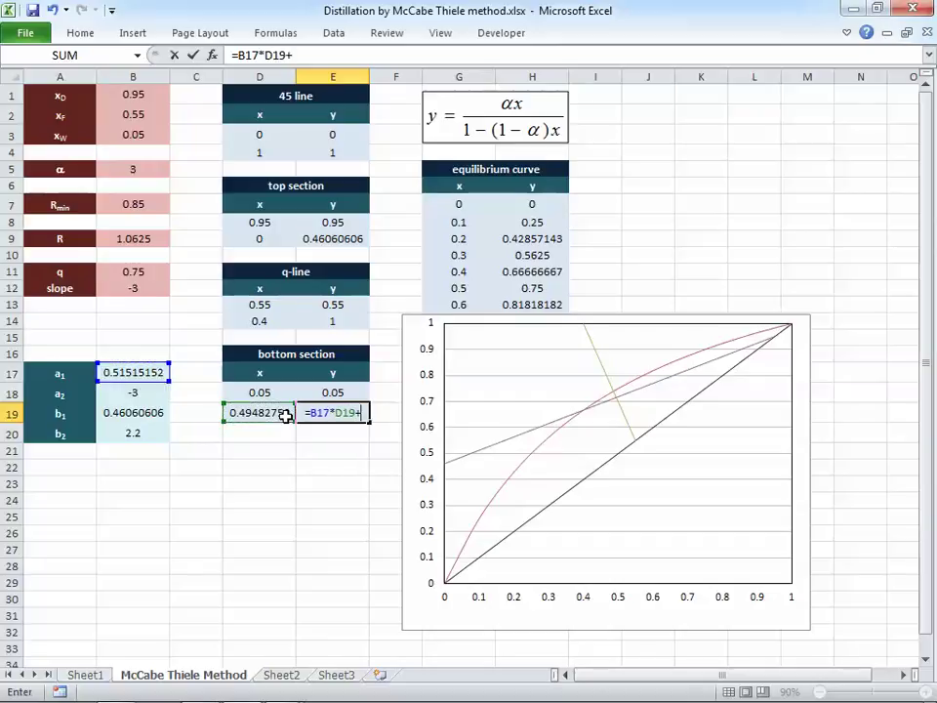
pyautogui.press('Left')
pyautogui.press('Left')
pyautogui.press('Left')
pyautogui.press('Tab')
pyautogui.press('Left')
pyautogui.press('F2')
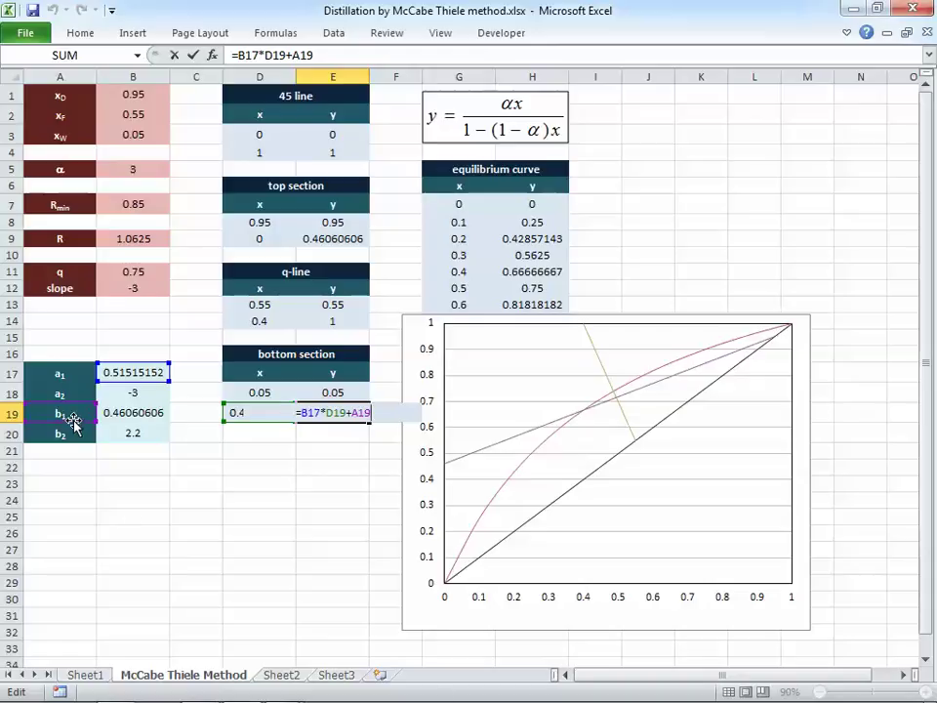
pyautogui.click(107, 420)
pyautogui.press('Return')
pyautogui.press('Up')
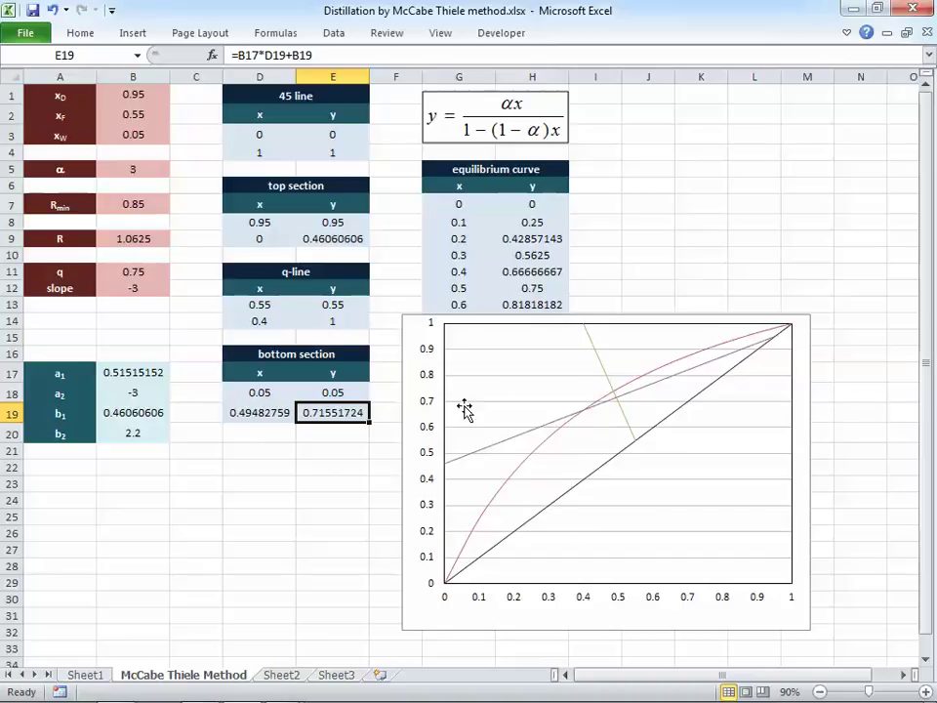
# Step: Add a new data series named "bottom section" to the McCabe-Thiele chart
pyautogui.click(530, 392)
pyautogui.rightClick(525, 390)
pyautogui.press('Escape')
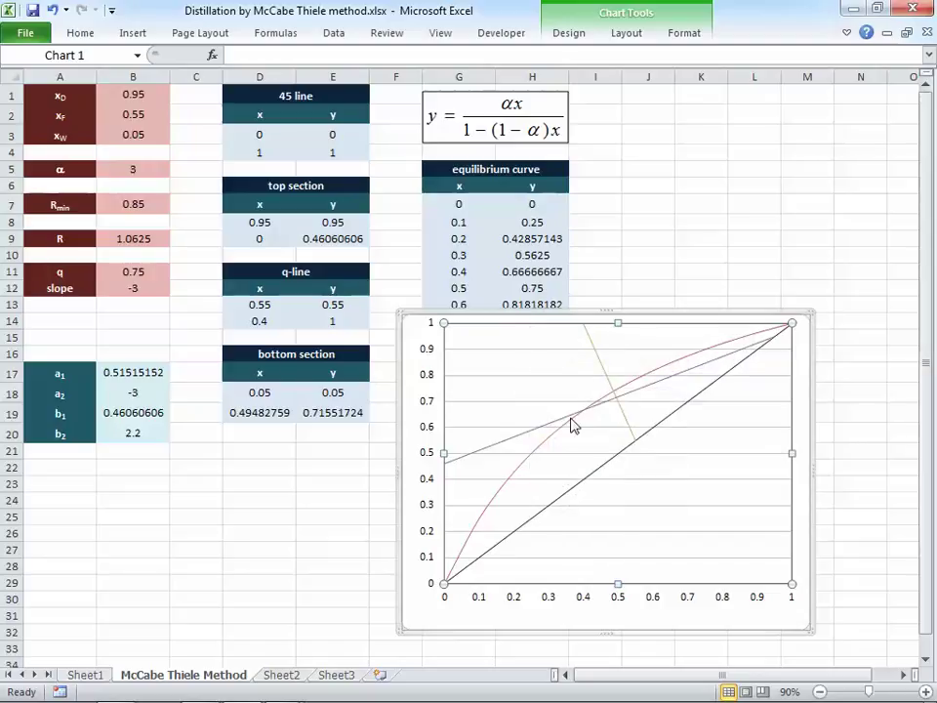
pyautogui.rightClick(507, 372)
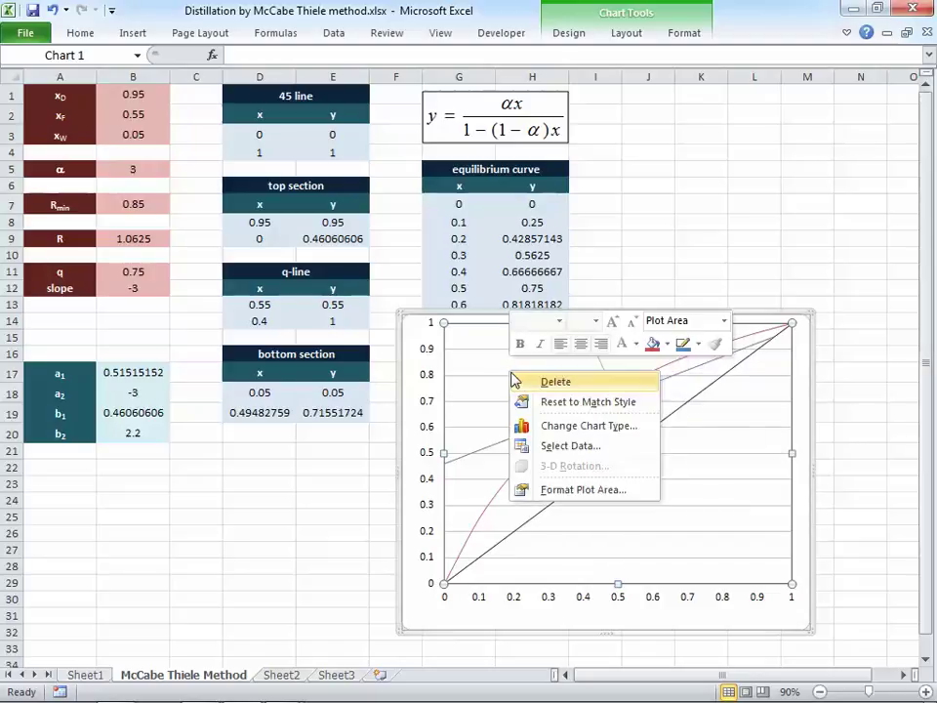
pyautogui.click(572, 447)
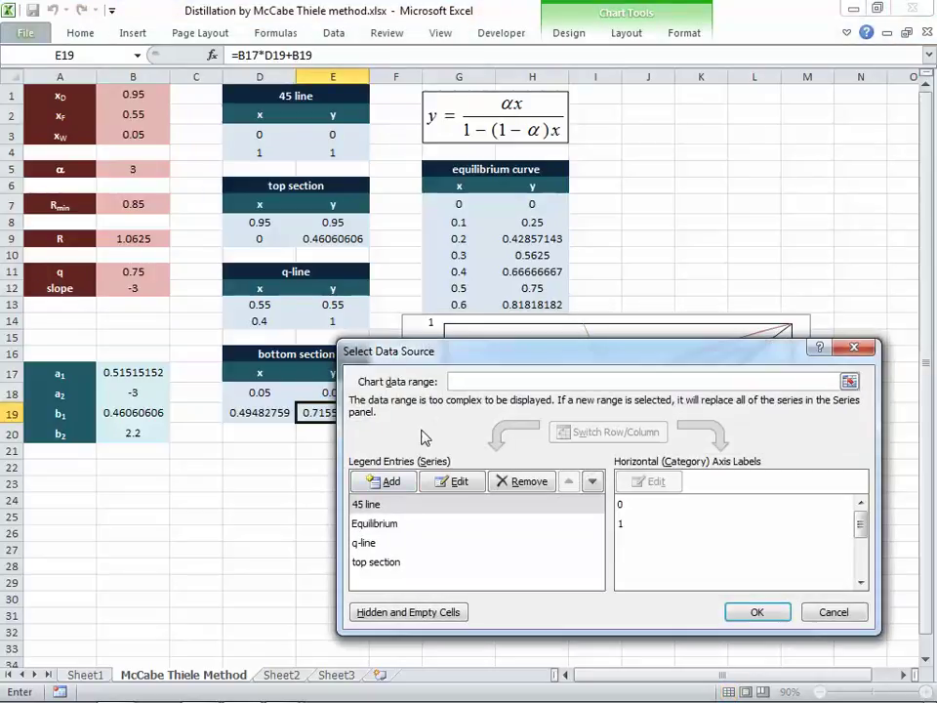
pyautogui.click(389, 481)
pyautogui.write('bottome ')
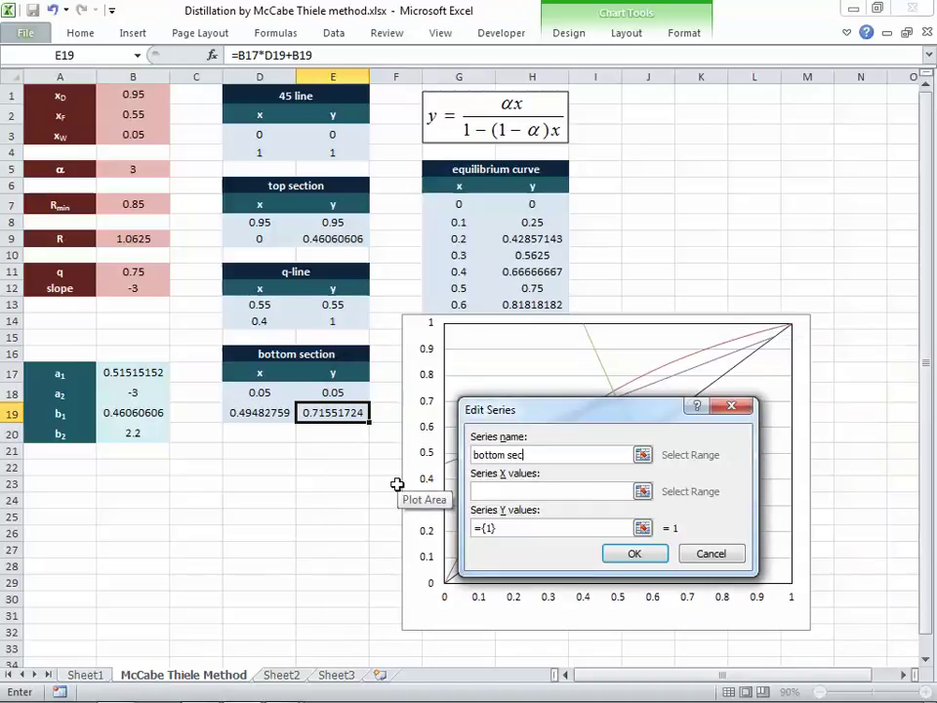
pyautogui.write('ection')
pyautogui.press('Tab')
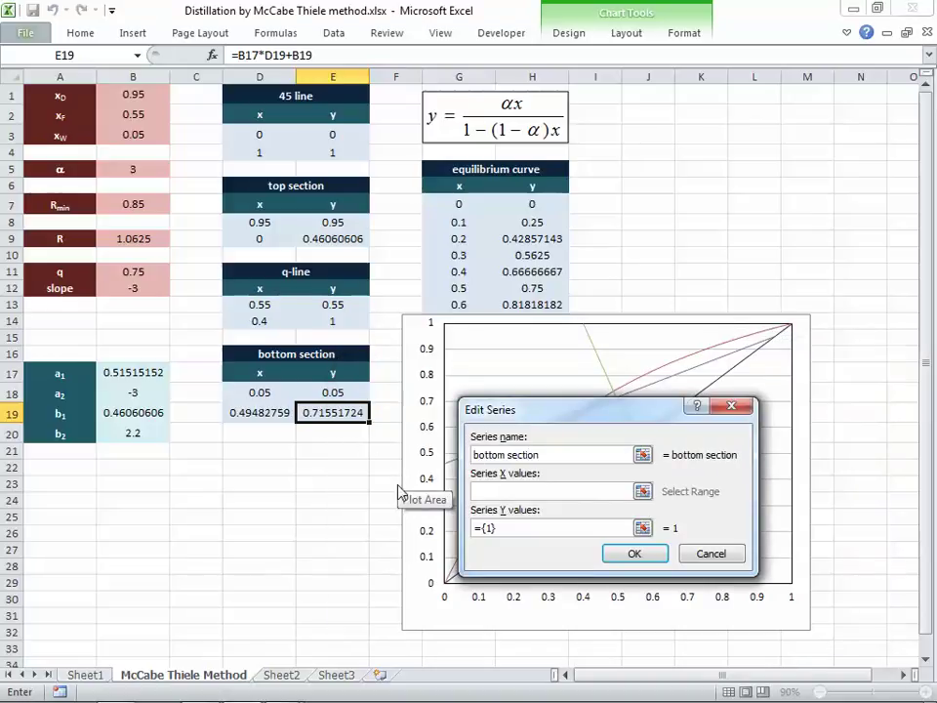
# Step: Assign D18:D19 as the bottom section series' x values and E18:E19 as its y values, and apply the chart data changes
pyautogui.moveTo(260, 393); pyautogui.dragTo(262, 414)
pyautogui.press('Tab')
pyautogui.moveTo(333, 393); pyautogui.dragTo(353, 414)
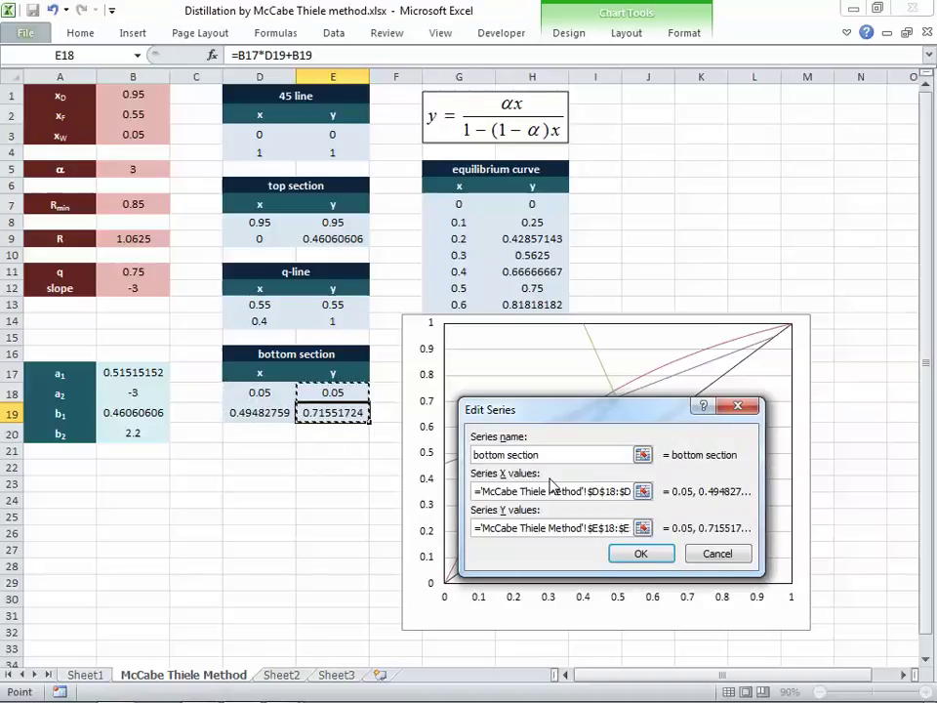
pyautogui.click(644, 554)
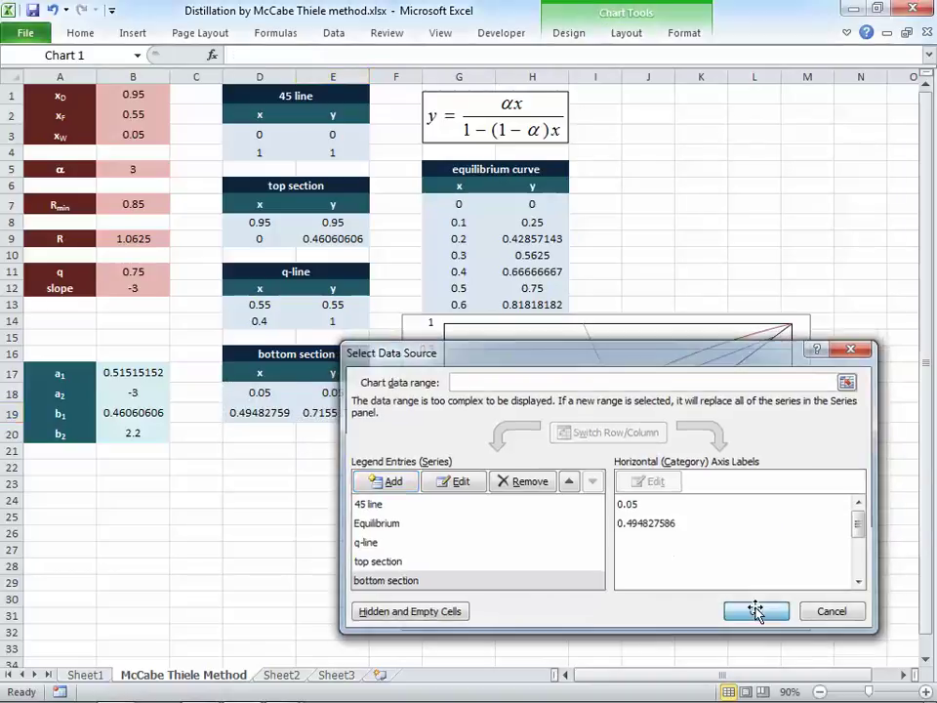
pyautogui.click(756, 612)
# Step: Set the bottom section line's width in the chart to 1 pt and deselect the chart
pyautogui.doubleClick(567, 444)
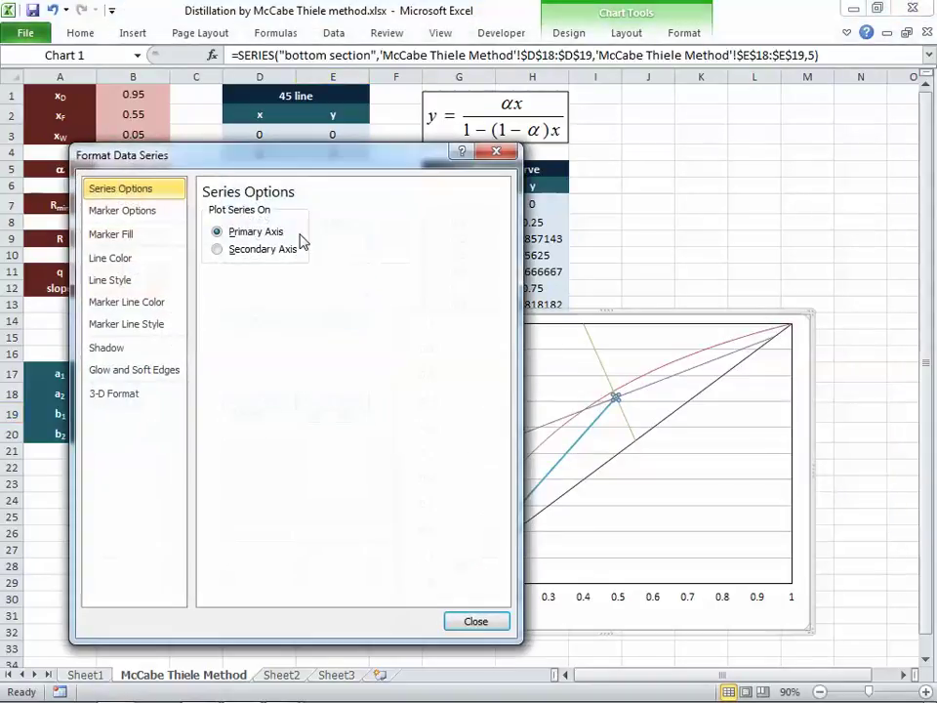
pyautogui.click(107, 279)
pyautogui.click(342, 217)
pyautogui.click(342, 217)
pyautogui.click(342, 217)
pyautogui.click(342, 217)
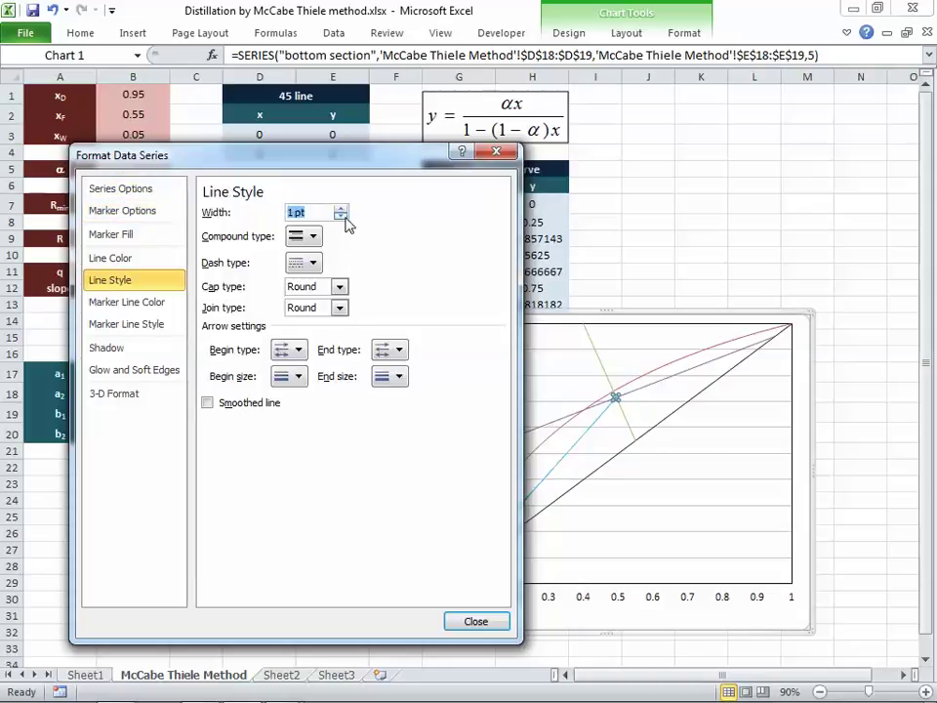
pyautogui.click(476, 621)
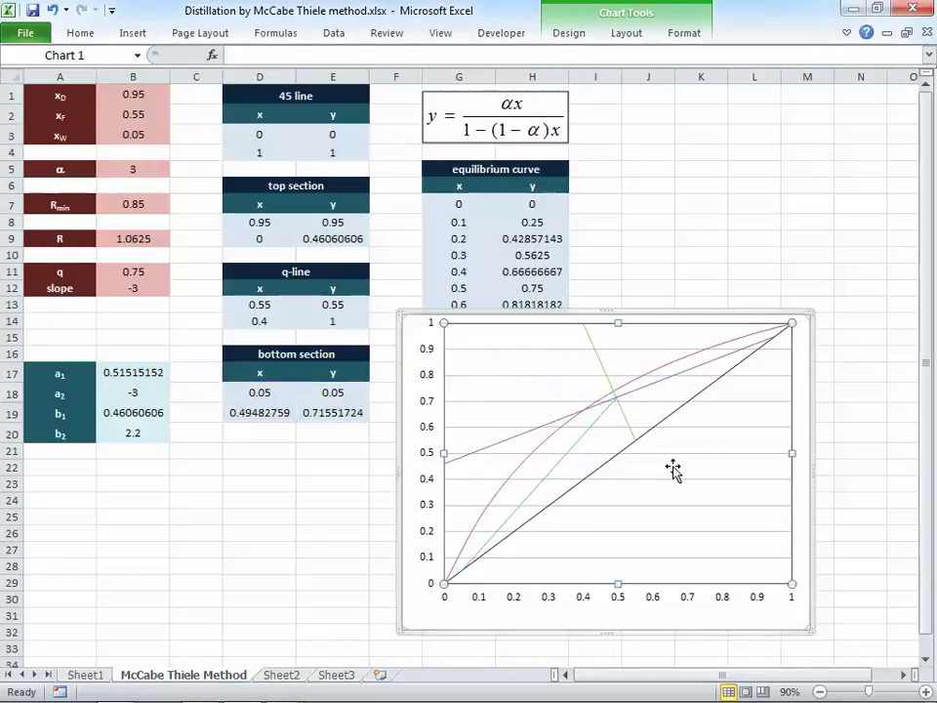
pyautogui.click(685, 222)
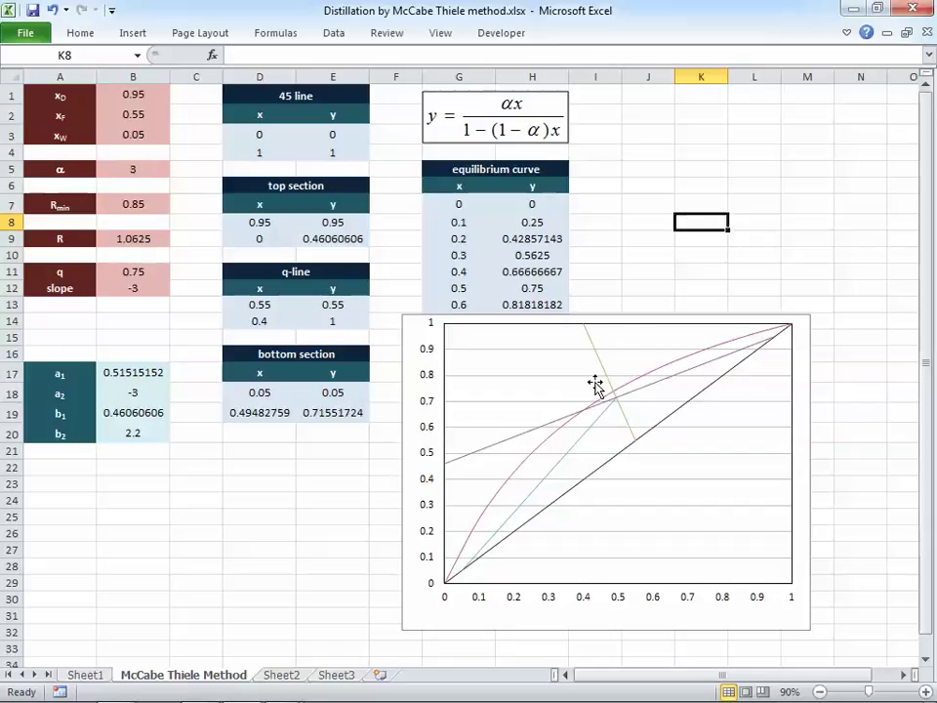
# Step: Test the diagram with xD in B1 set to 0.9 and q in B11 set to 0.5
pyautogui.click(133, 96)
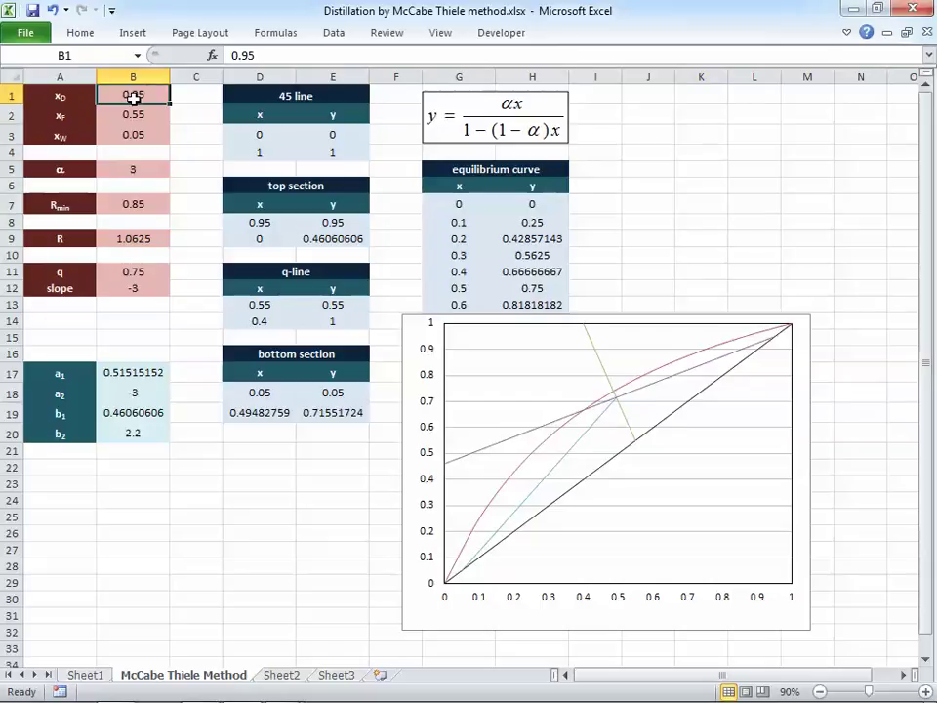
pyautogui.write('.')
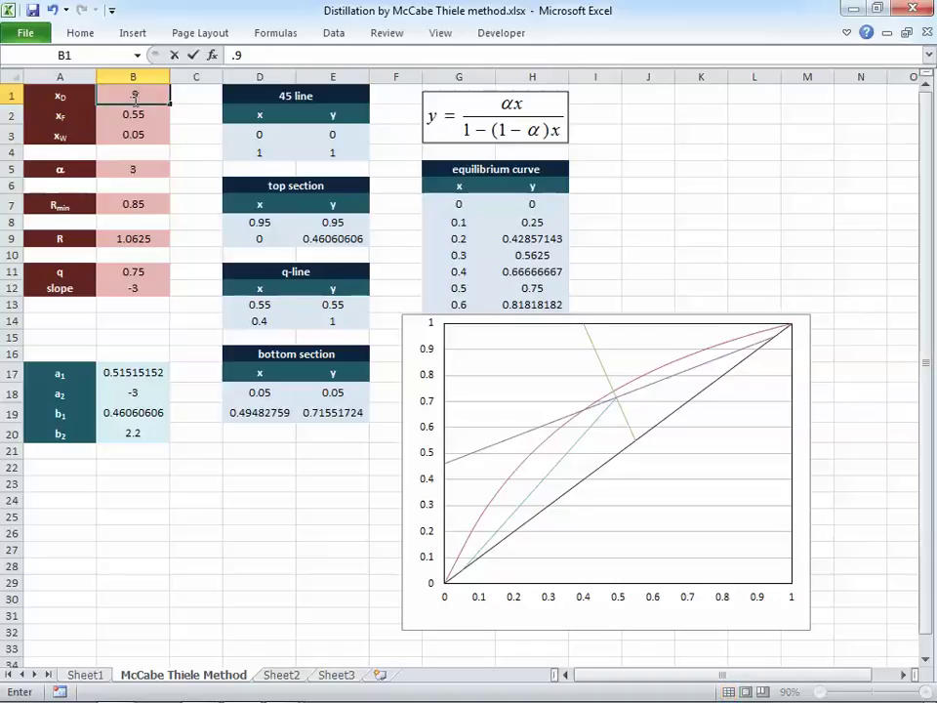
pyautogui.press('Return')
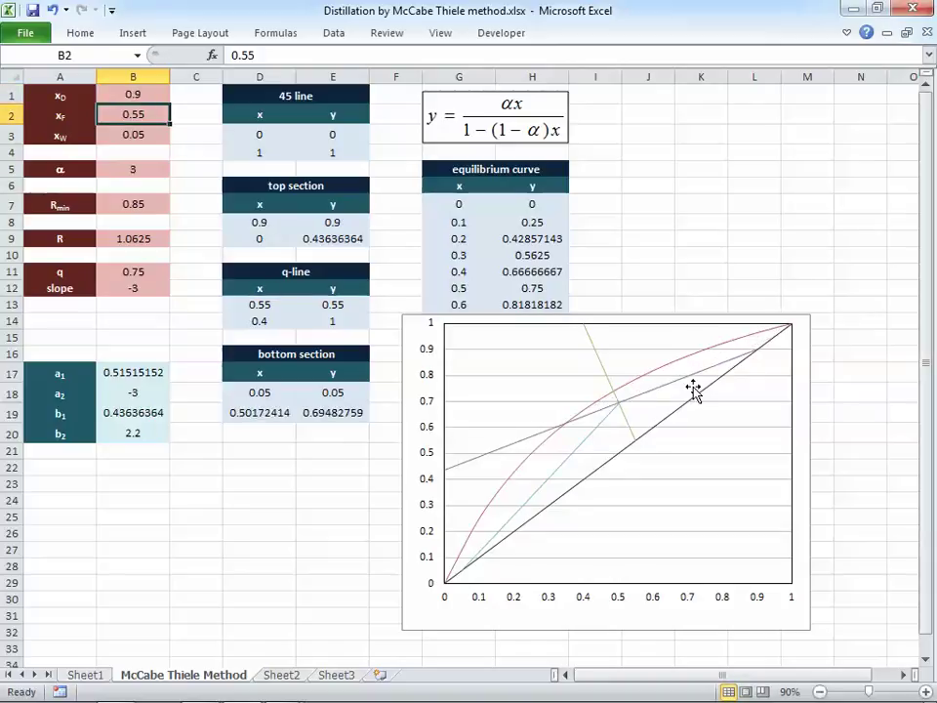
pyautogui.click(140, 269)
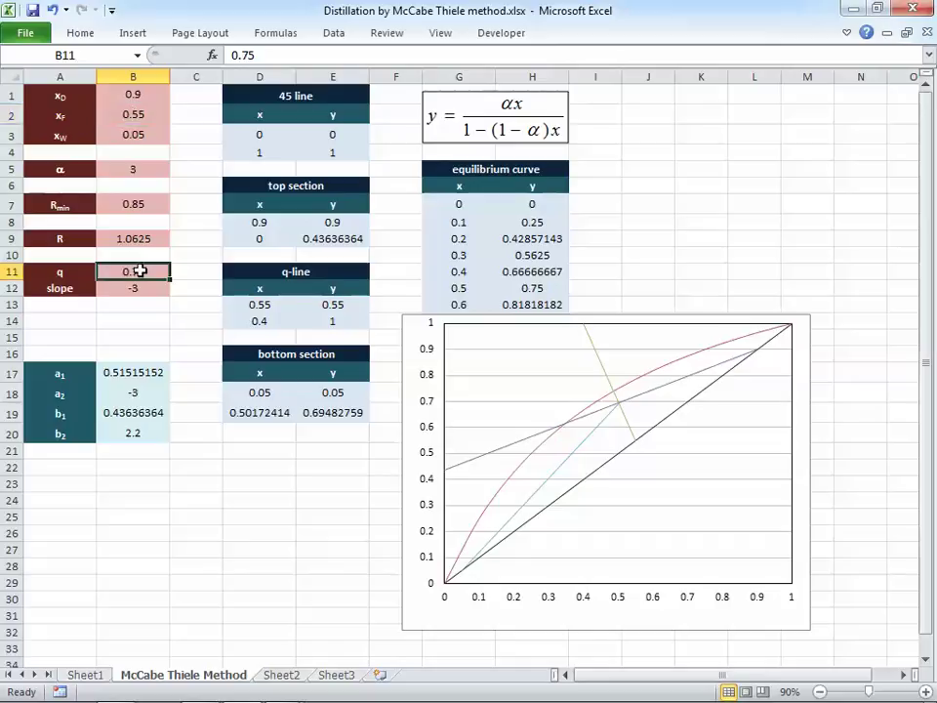
pyautogui.write('.')
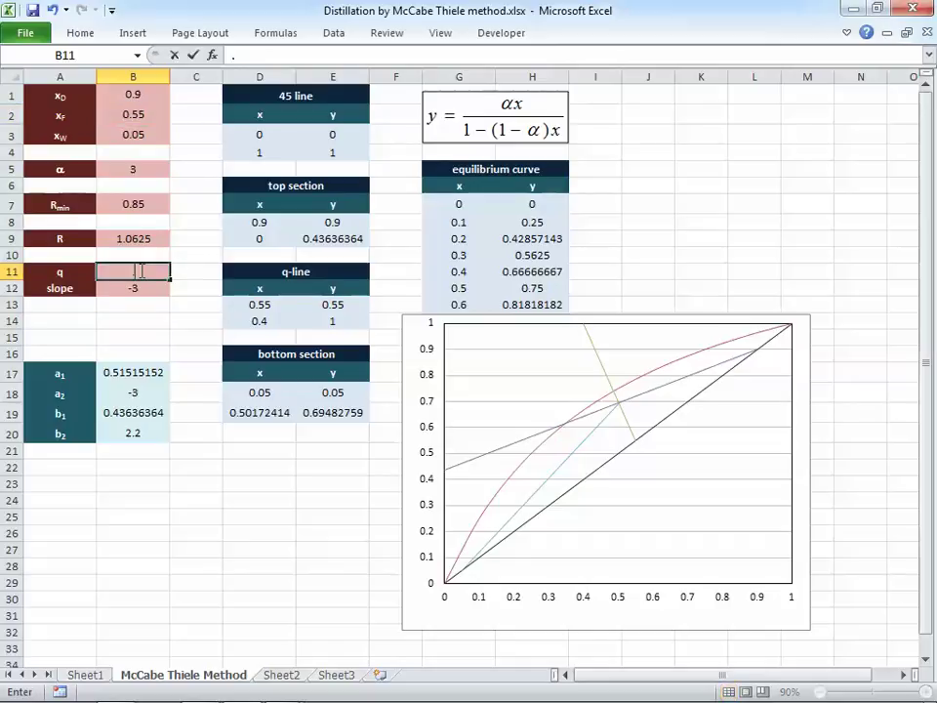
pyautogui.write('5')
pyautogui.press('Return')
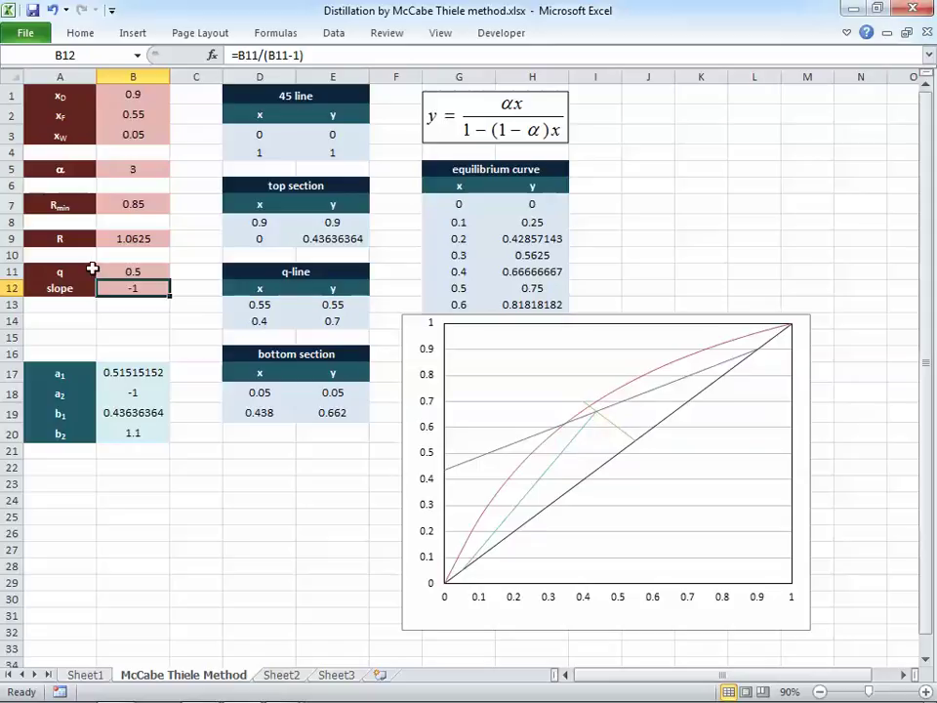
# Step: Extend the q-line by setting its second x value in D14 to 0.2
pyautogui.click(241, 320)
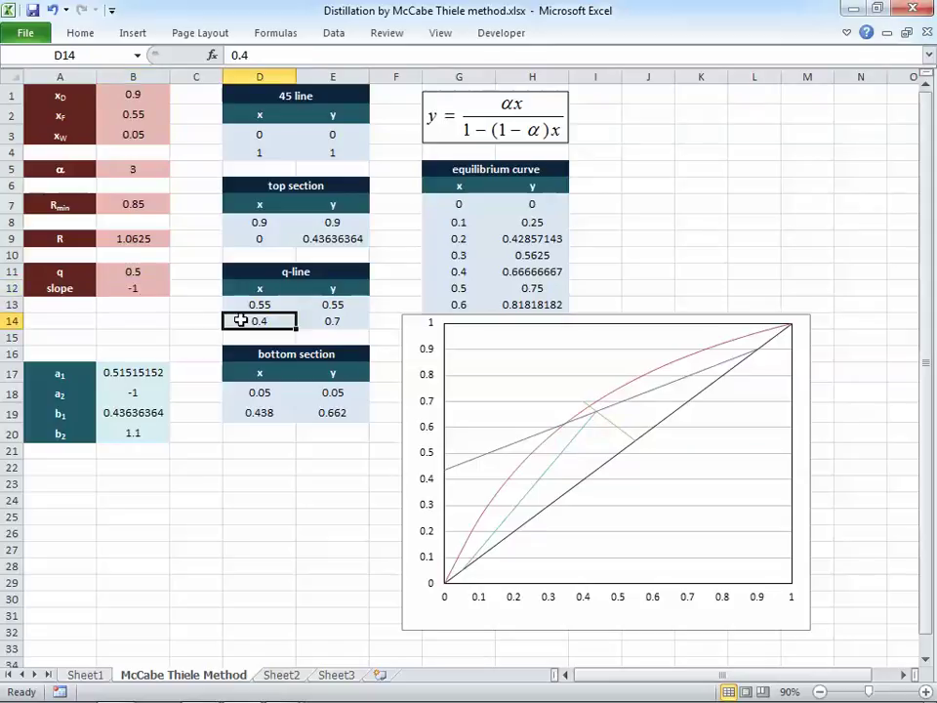
pyautogui.write('.2')
pyautogui.press('Return')
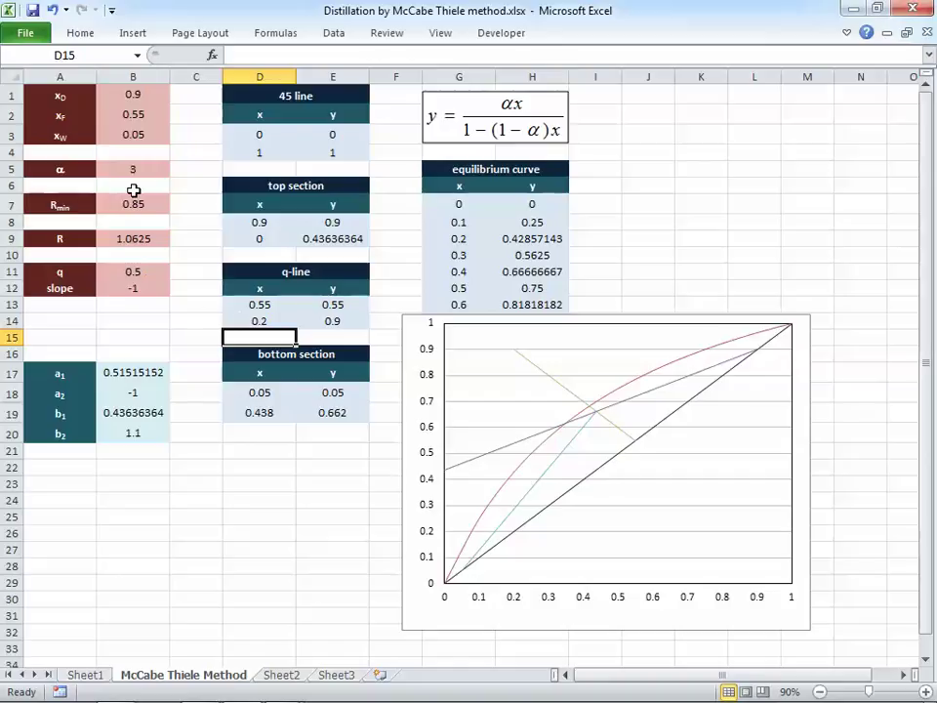
# Step: Test the diagram with xW in B3 set to 0.1
pyautogui.click(113, 134)
pyautogui.write('.1')
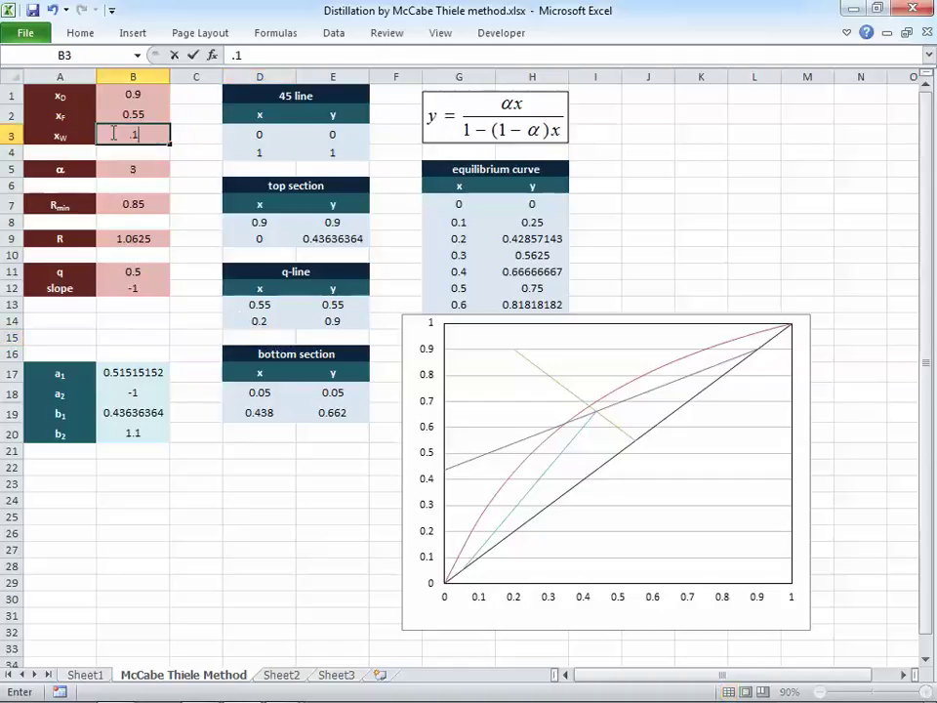
pyautogui.press('Return')
# Step: Set xW in B3 to 0.01 and xD in B1 to 0.99
pyautogui.click(114, 134)
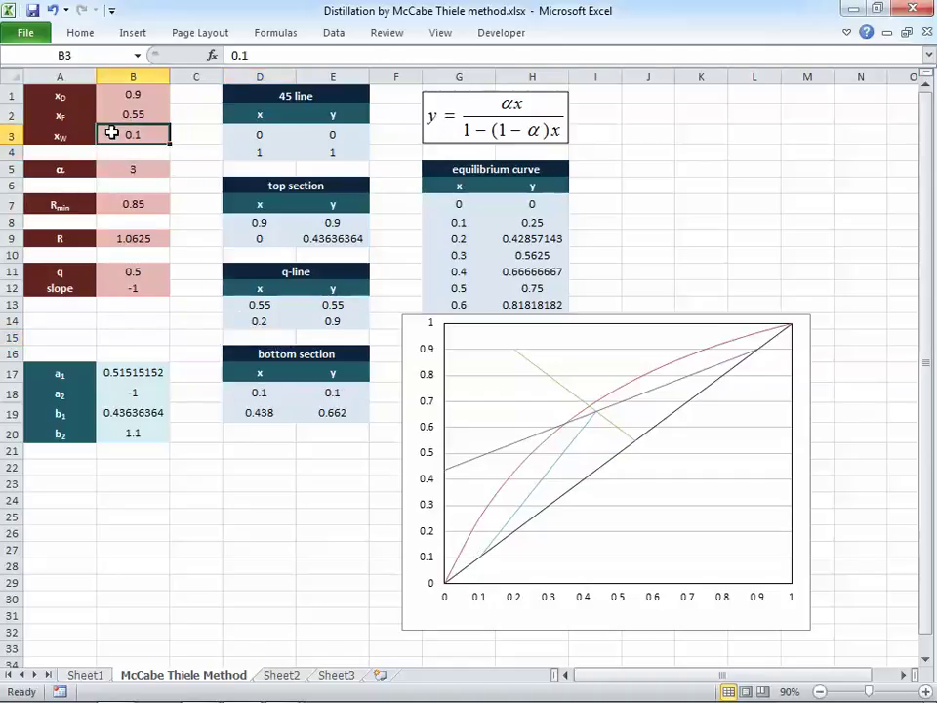
pyautogui.write('.01')
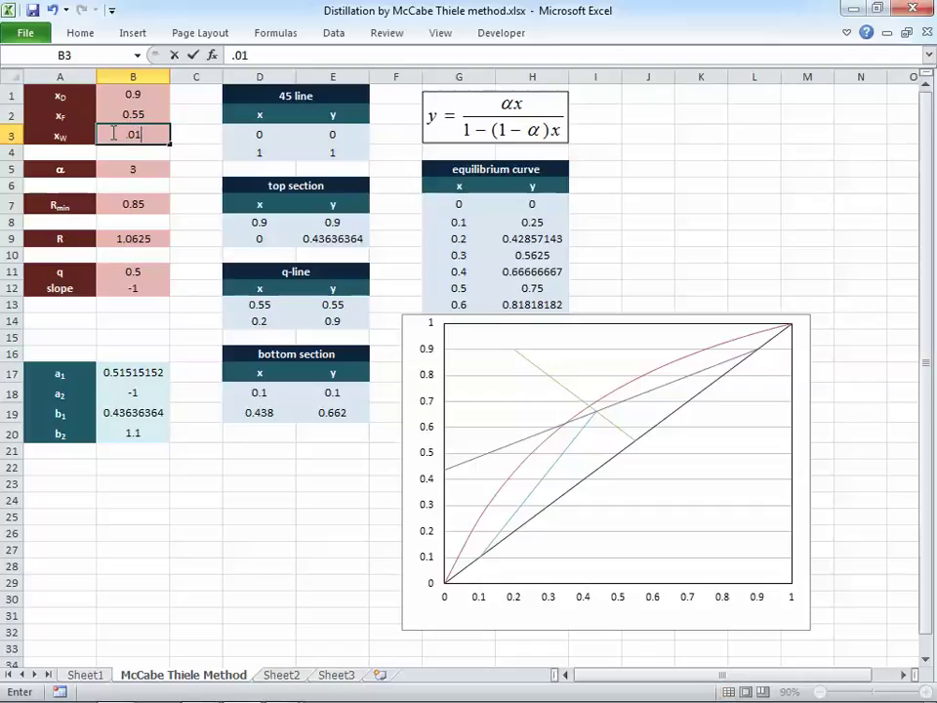
pyautogui.press('Up')
pyautogui.press('Up')
pyautogui.write('.')
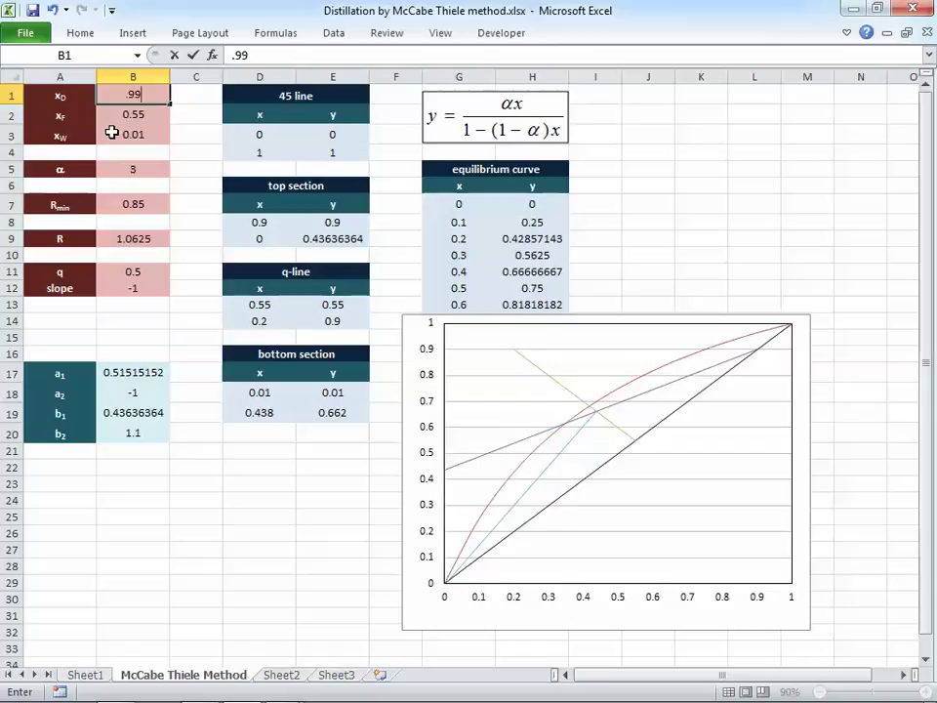
pyautogui.write('99')
pyautogui.click(112, 132)
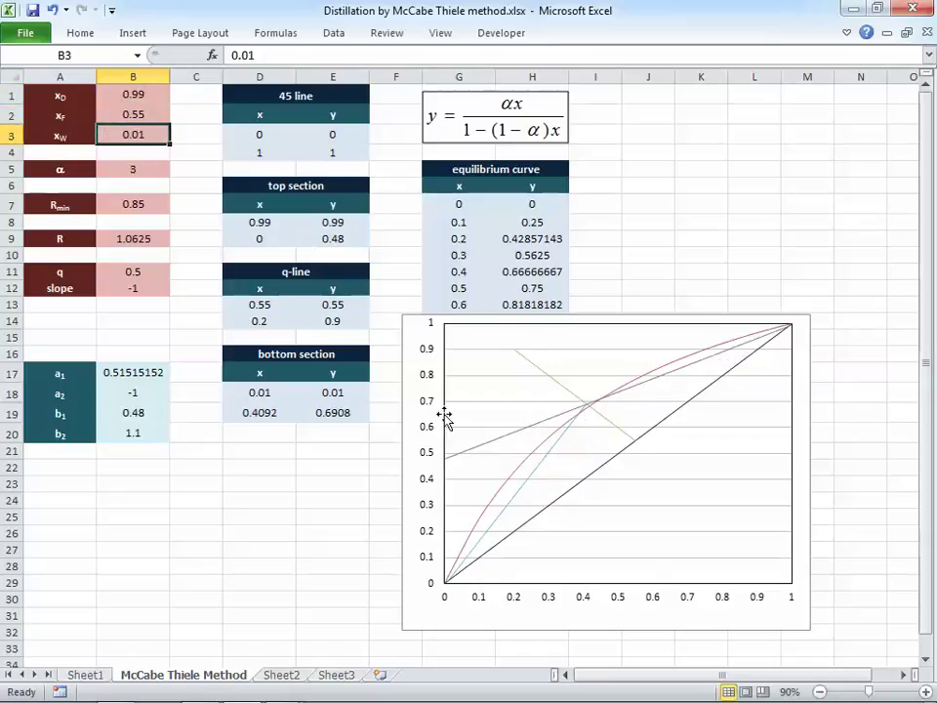
# Step: Set q in B11 to 0.75
pyautogui.moveTo(589, 415)
pyautogui.moveTo(709, 363)
pyautogui.click(131, 271)
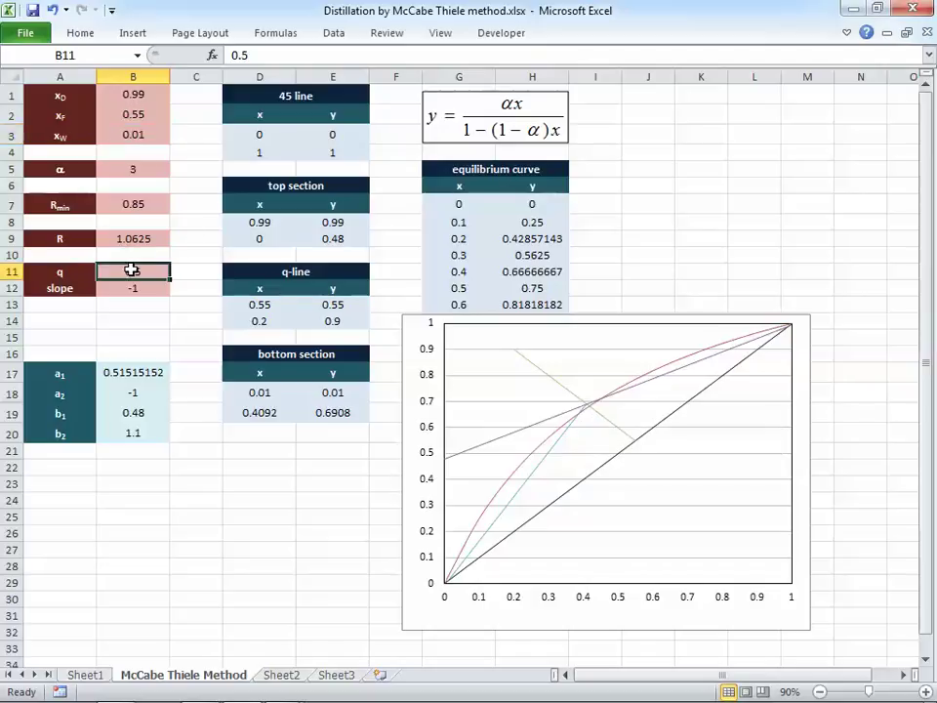
pyautogui.write('.75')
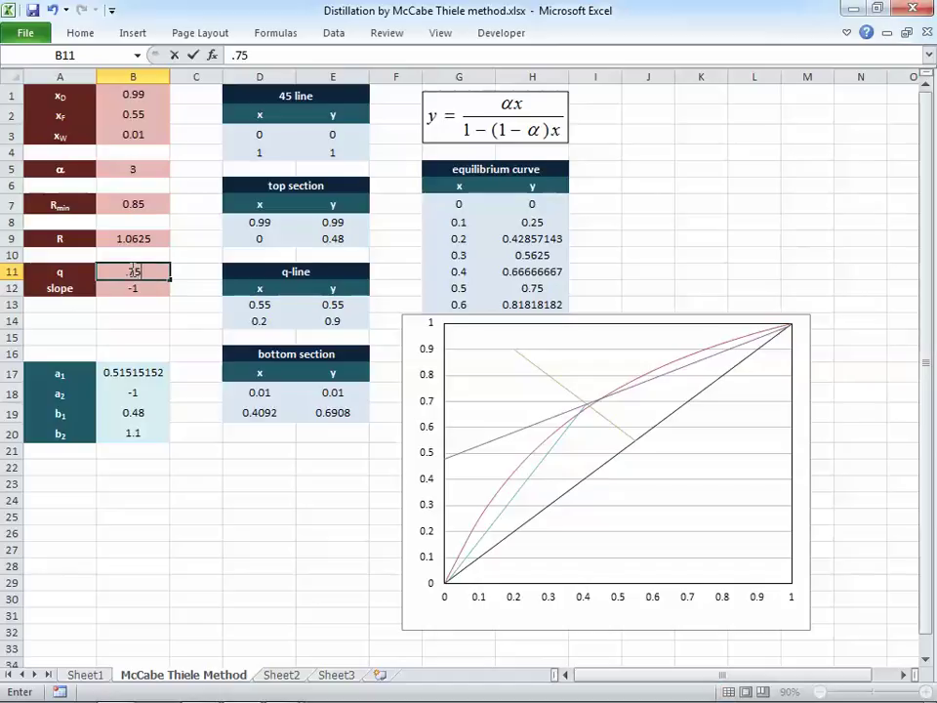
pyautogui.press('Return')
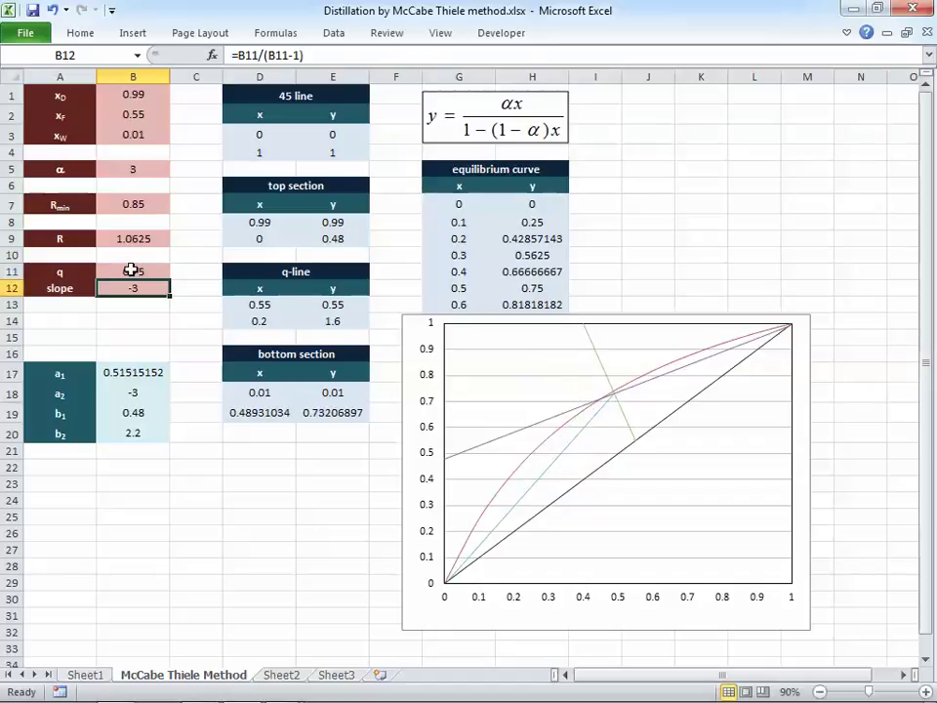